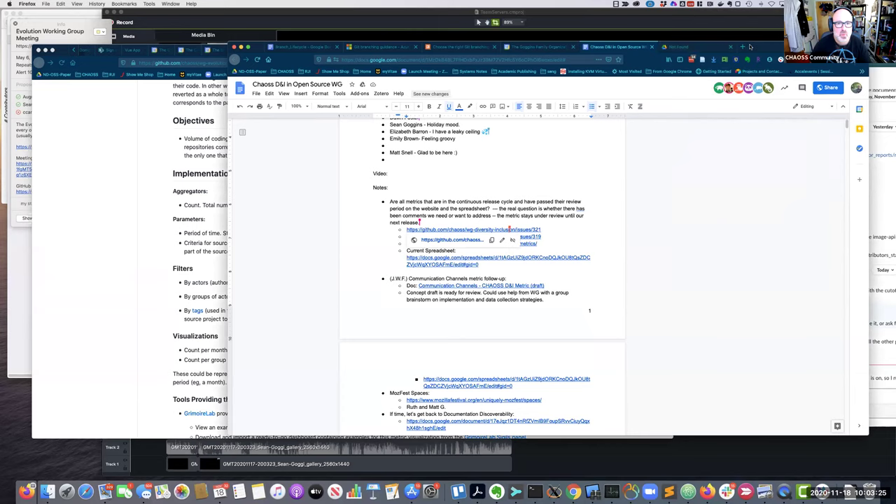
Step: Enlarge the browser window showing the D&I working group meeting notes so that it fills the screen
left_click_drag(728, 43, 646, 12)
double_click(656, 42)
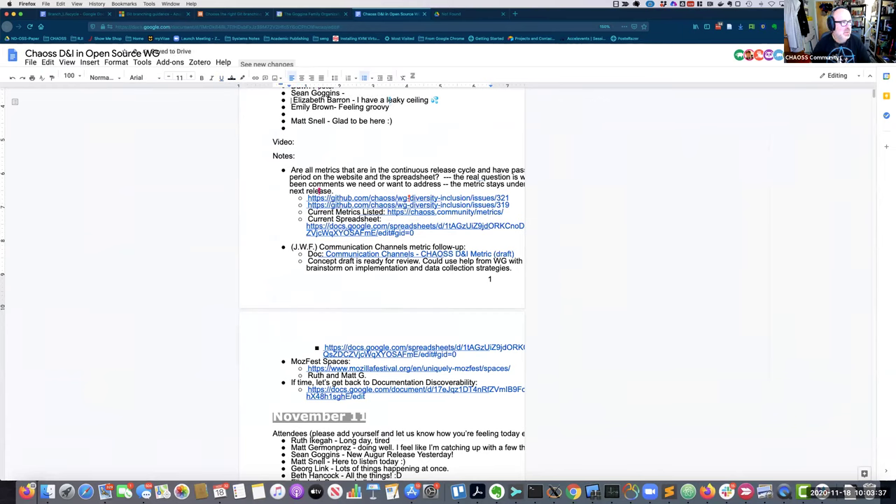
scroll(543, 175, "down", 7)
scroll(544, 161, "up", 5)
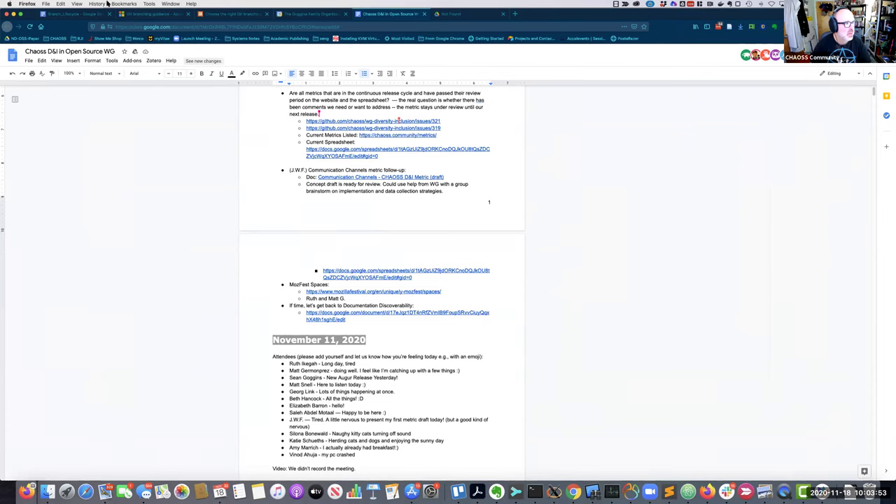
left_click(77, 3)
mouse_move(97, 30)
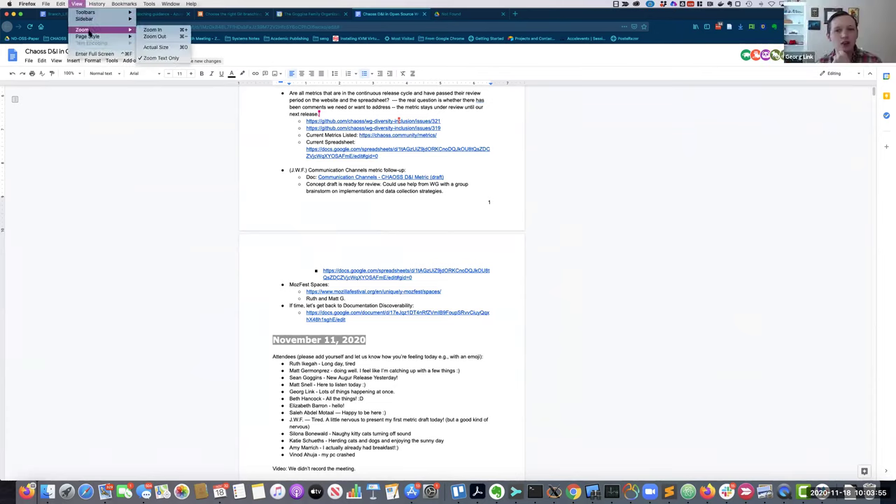
left_click(236, 106)
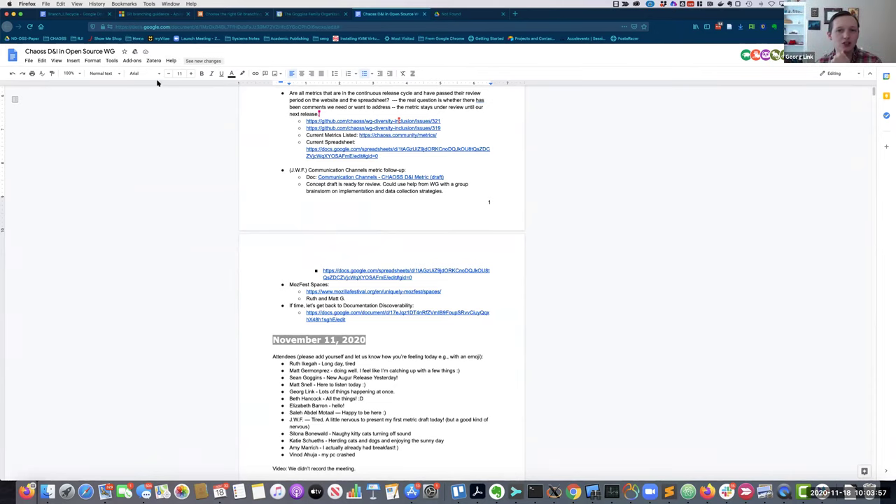
Step: Set the zoom of the meeting notes document to 200%
left_click(81, 72)
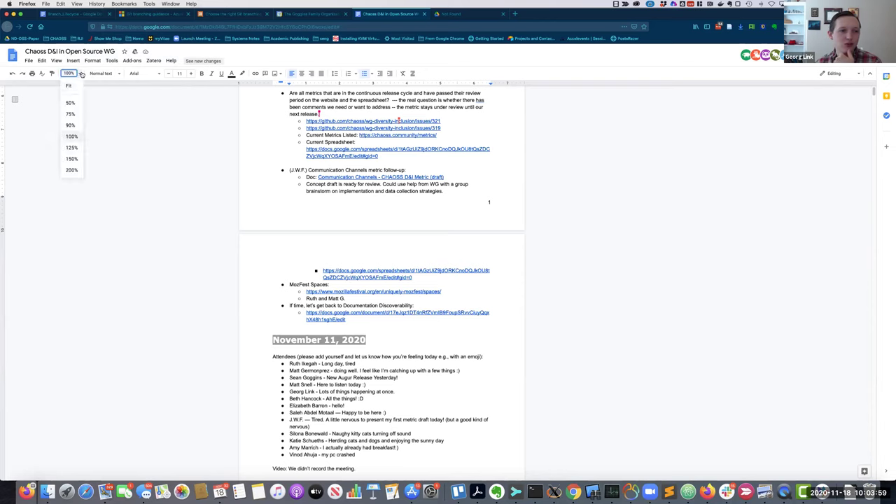
left_click(71, 169)
scroll(350, 154, "up", 5)
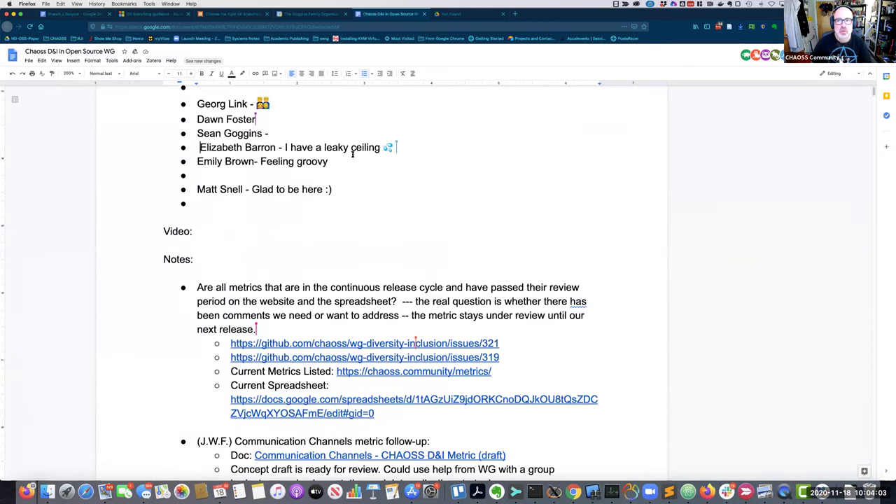
Step: Open the wg-diversity-inclusion issue 321 link listed under the continuous release question in the notes
scroll(352, 154, "down", 2)
scroll(353, 154, "down", 2)
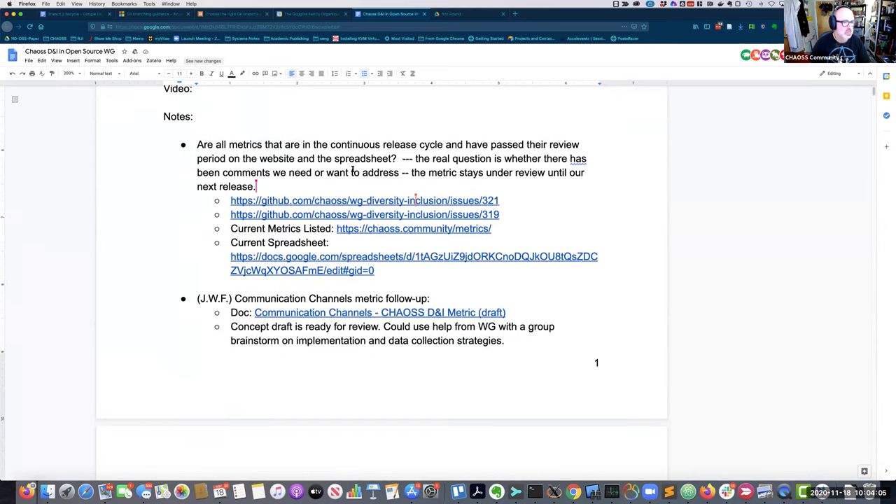
left_click(351, 199)
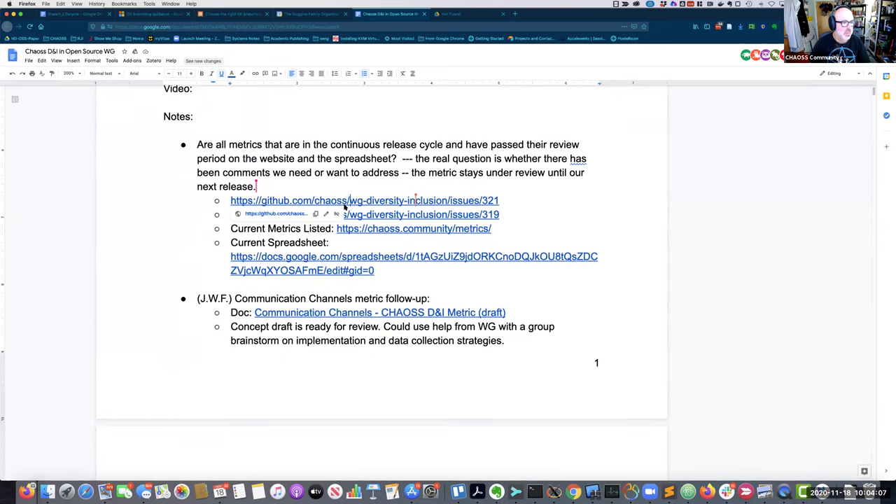
left_click(280, 213)
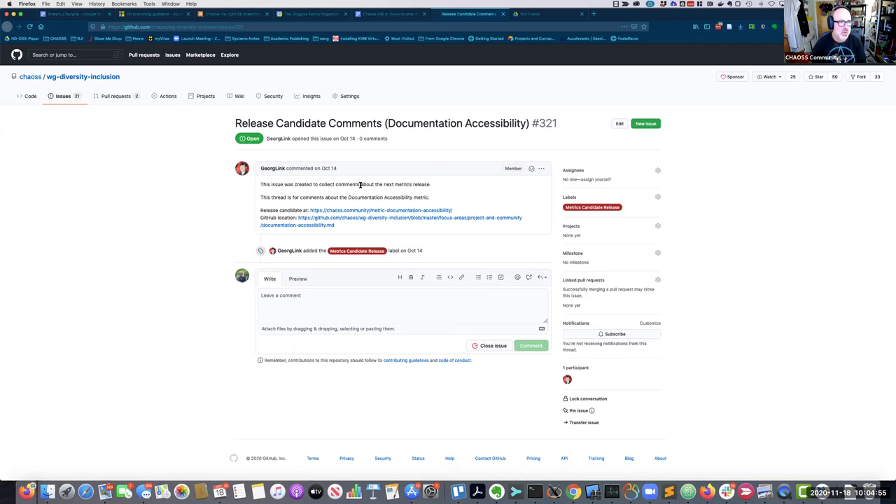
Step: Return to the meeting notes, open the issue 319 link, and review the discussion down to its latest comment
left_click(388, 17)
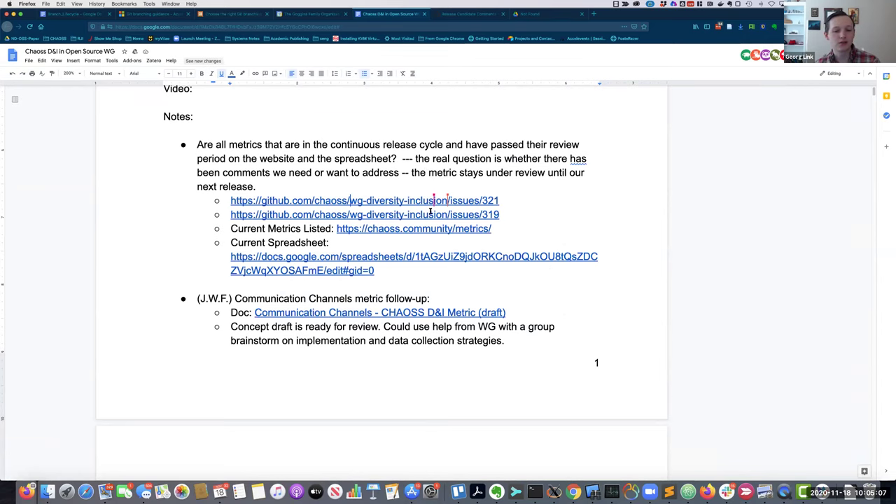
left_click(428, 215)
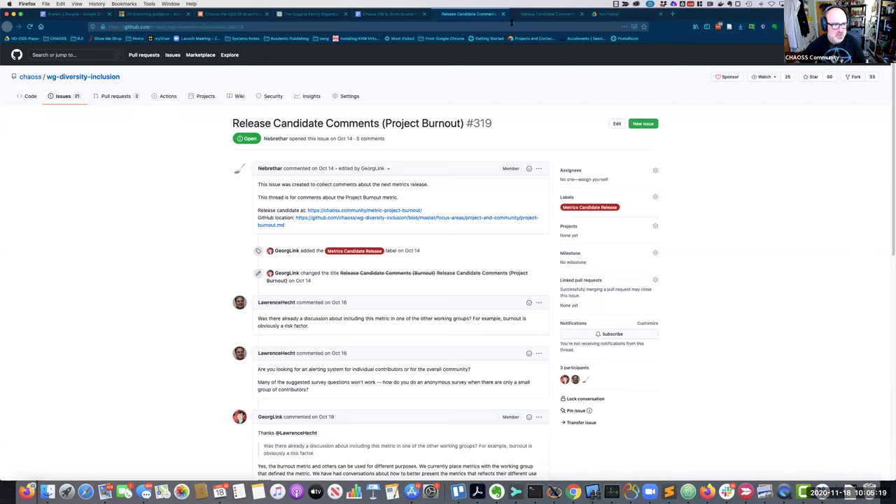
scroll(558, 89, "down", 10)
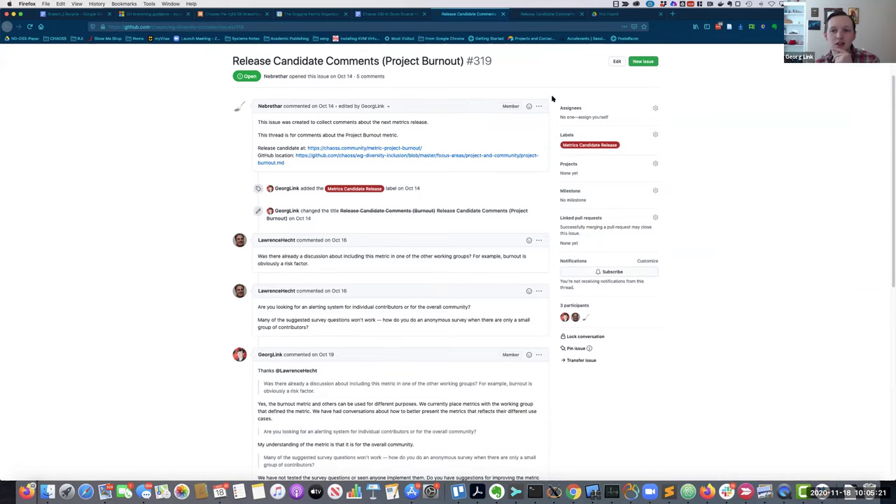
scroll(553, 98, "down", 1)
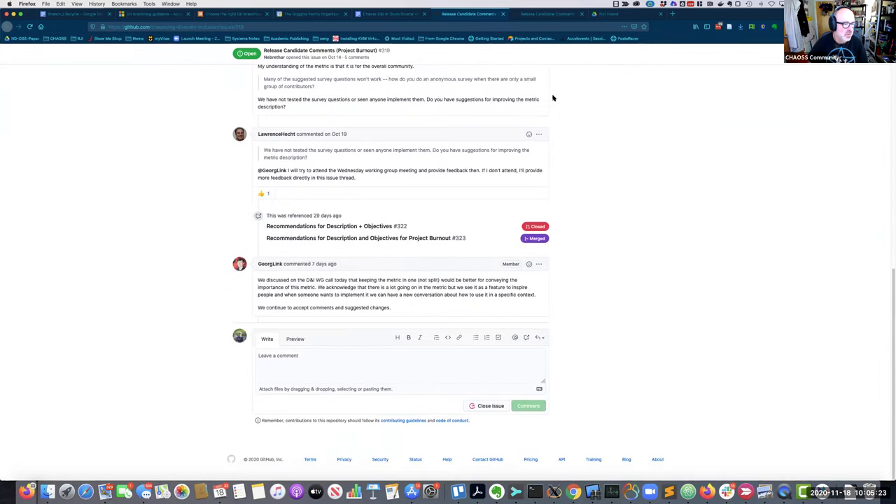
triple_click(370, 284)
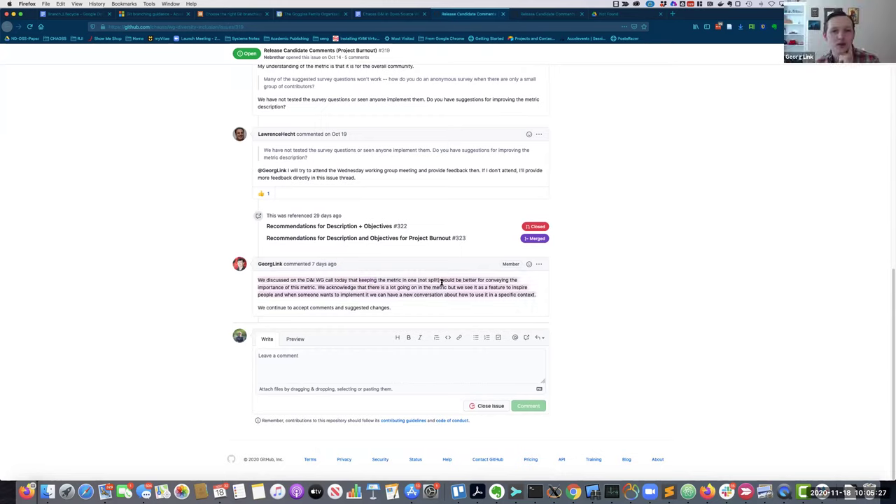
triple_click(336, 309)
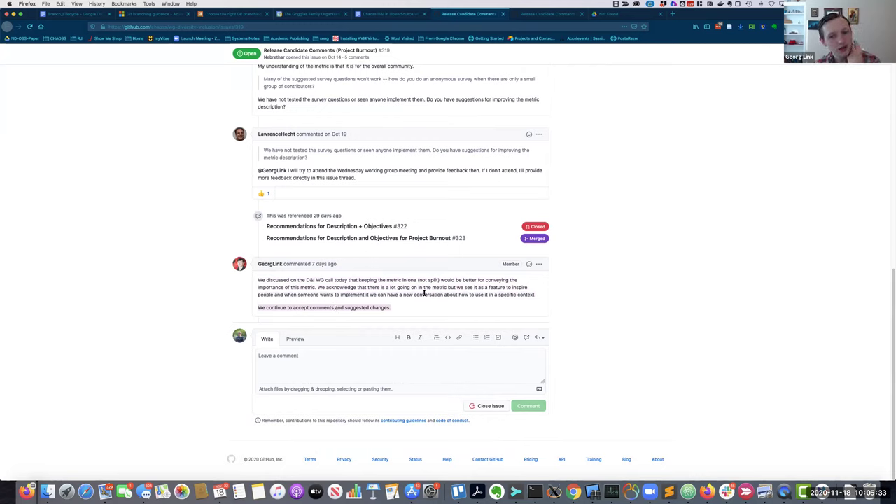
Step: Post the comment "Status quo." on the Project Burnout issue #319
left_click(405, 359)
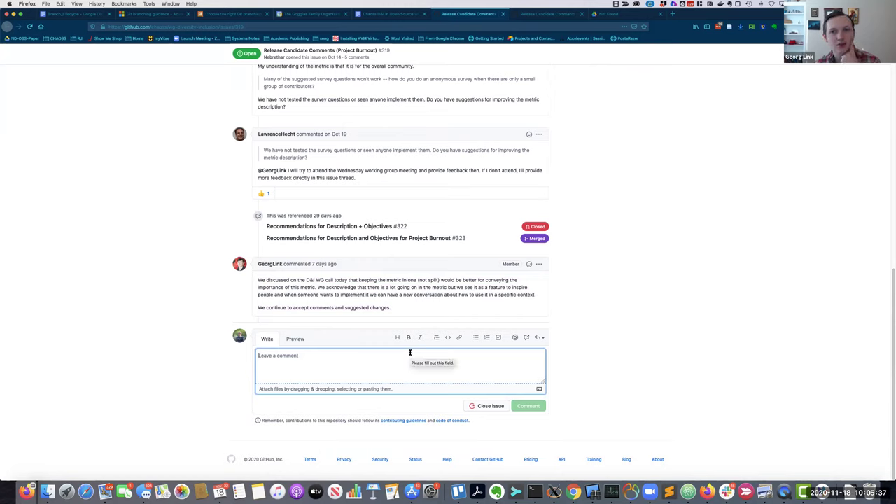
type("STAT")
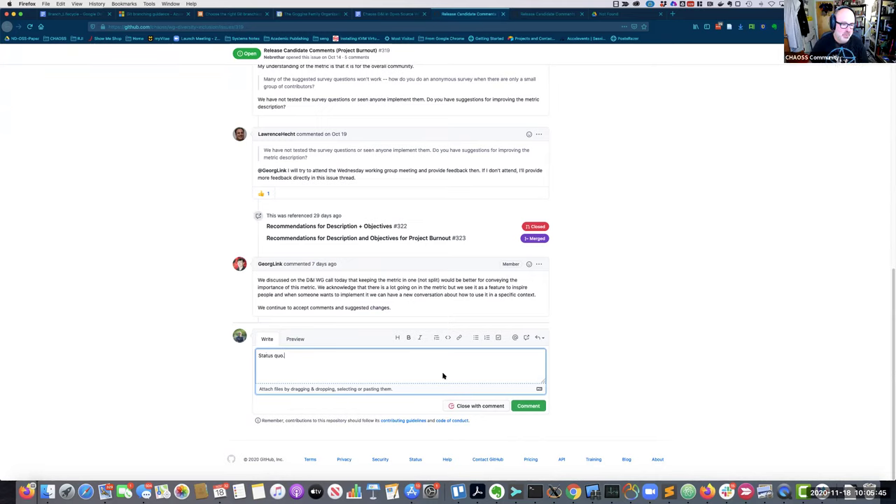
left_click(525, 406)
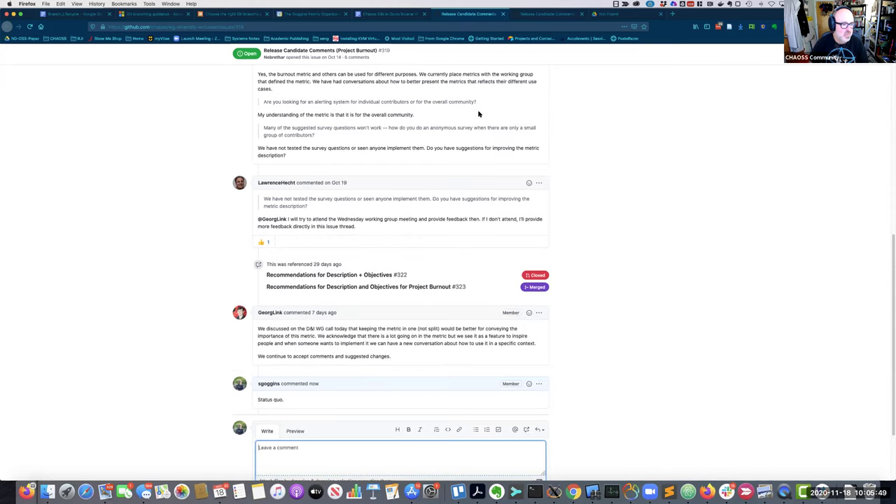
Step: Return to the meeting notes and open the Current Metrics Listed link to the chaoss.community metrics page
left_click(397, 13)
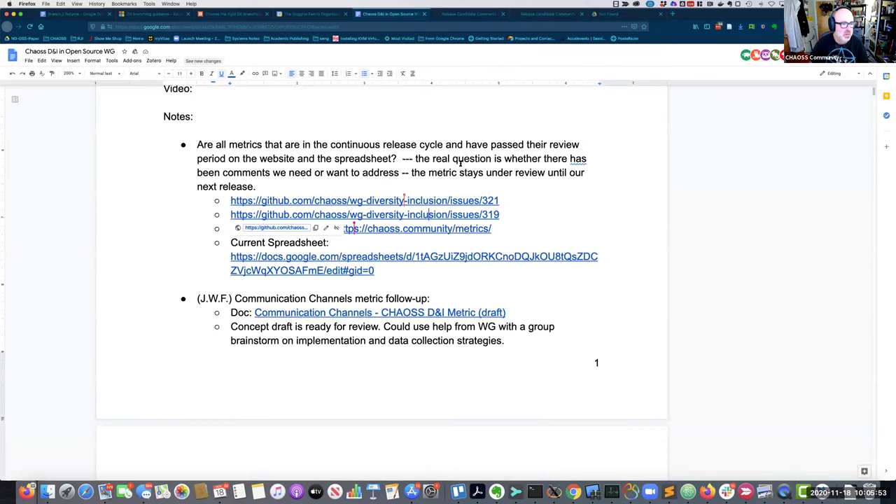
left_click(503, 231)
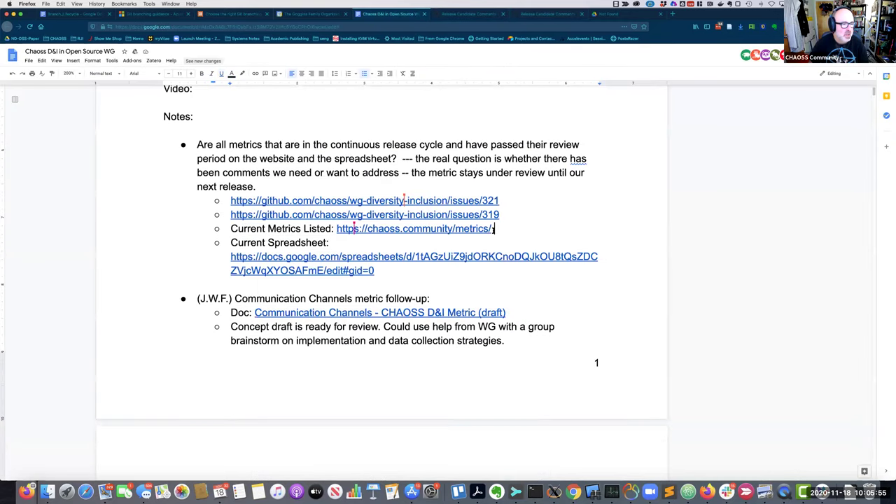
left_click(467, 229)
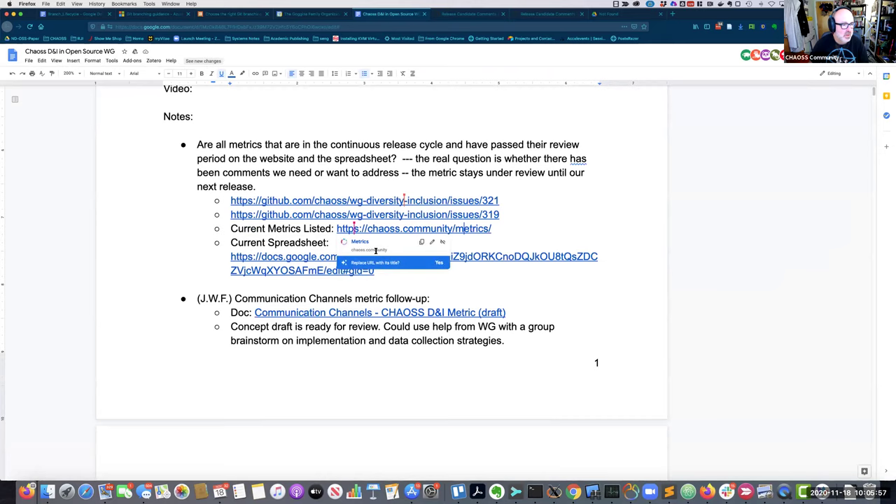
left_click(364, 242)
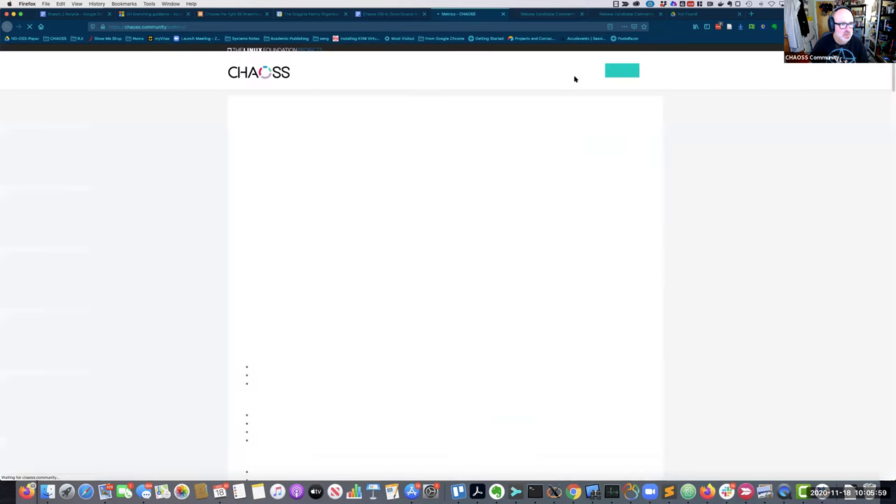
Step: Examine the metrics page's Diversity and Inclusion section through the Project and Community focus area and its feedback links
scroll(423, 174, "down", 2)
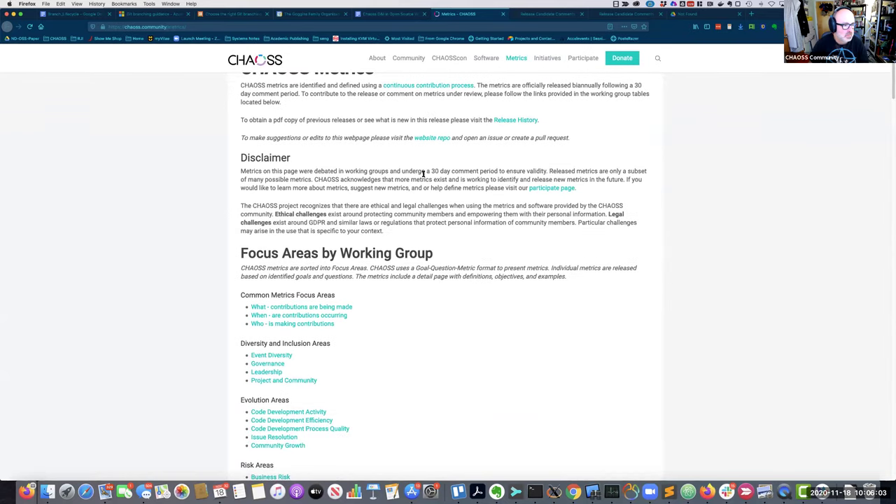
scroll(424, 174, "down", 5)
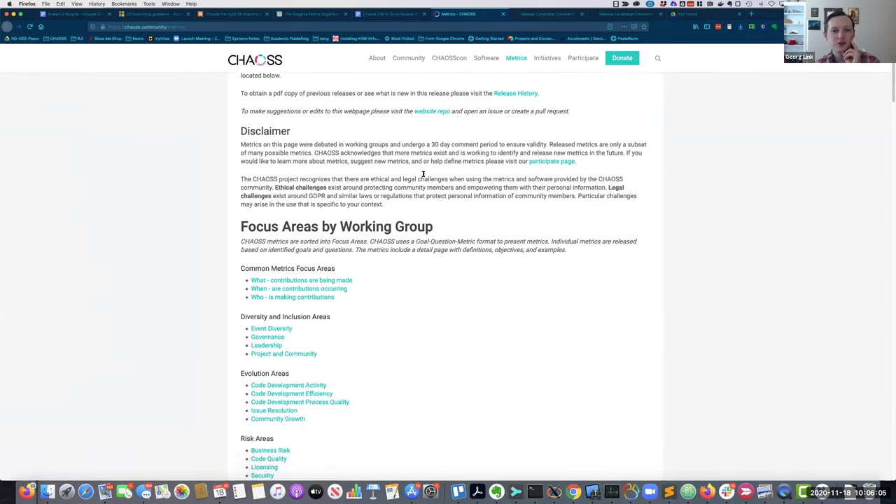
scroll(423, 176, "down", 3)
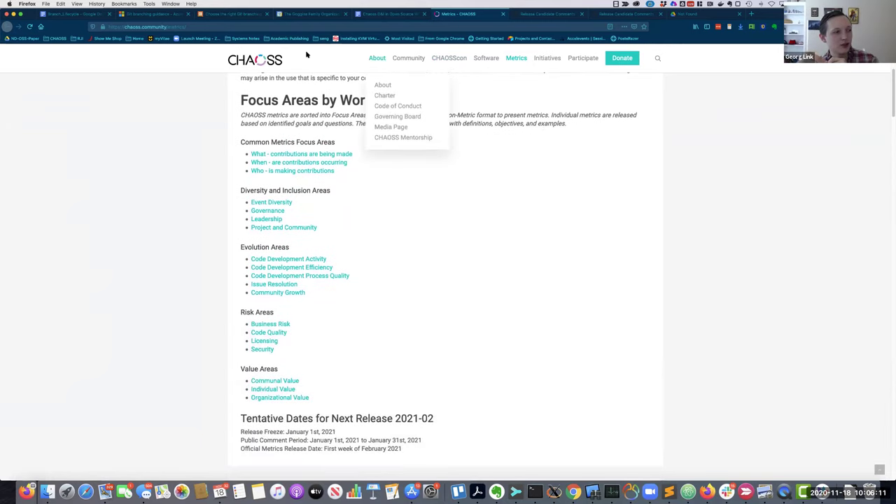
scroll(369, 201, "down", 15)
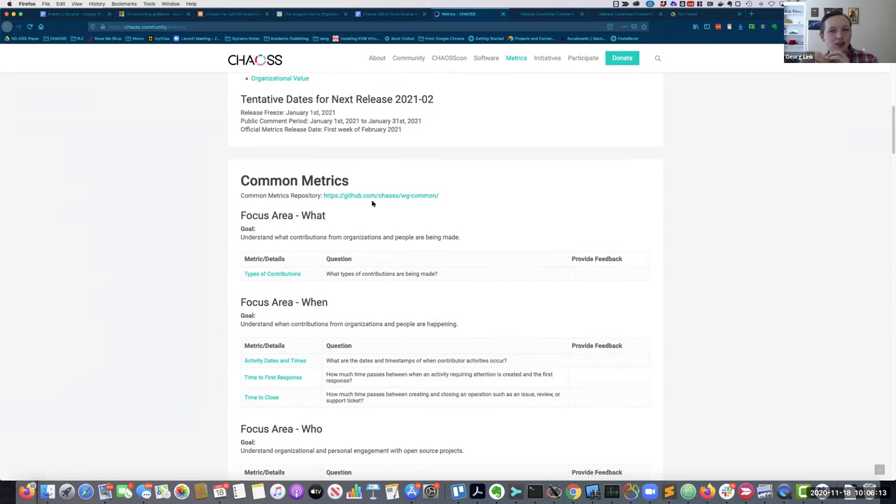
scroll(372, 203, "down", 20)
scroll(372, 202, "down", 1)
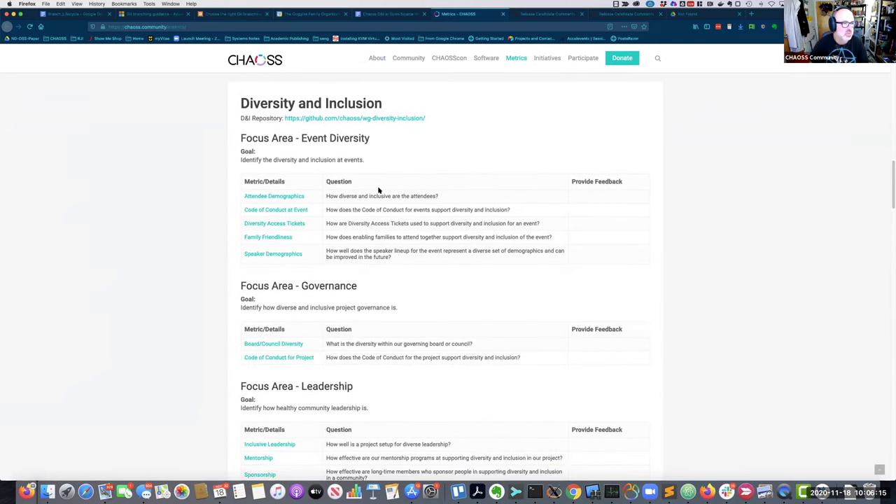
scroll(378, 190, "down", 3)
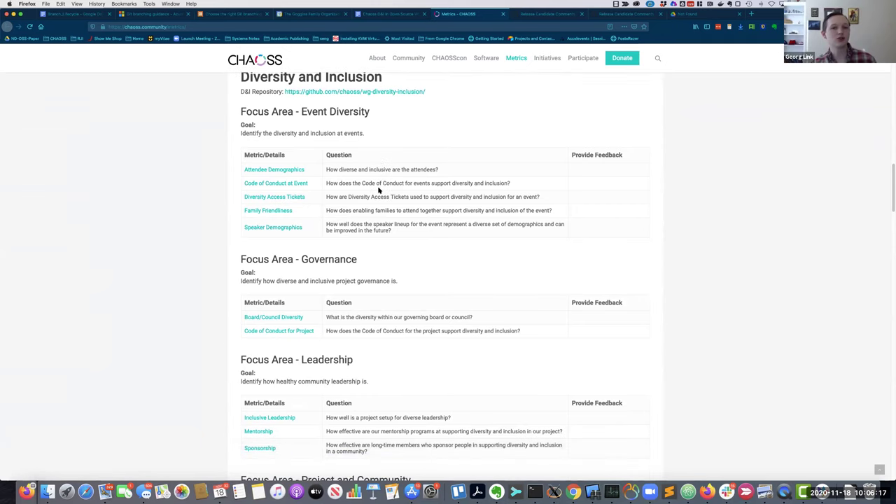
scroll(379, 190, "down", 15)
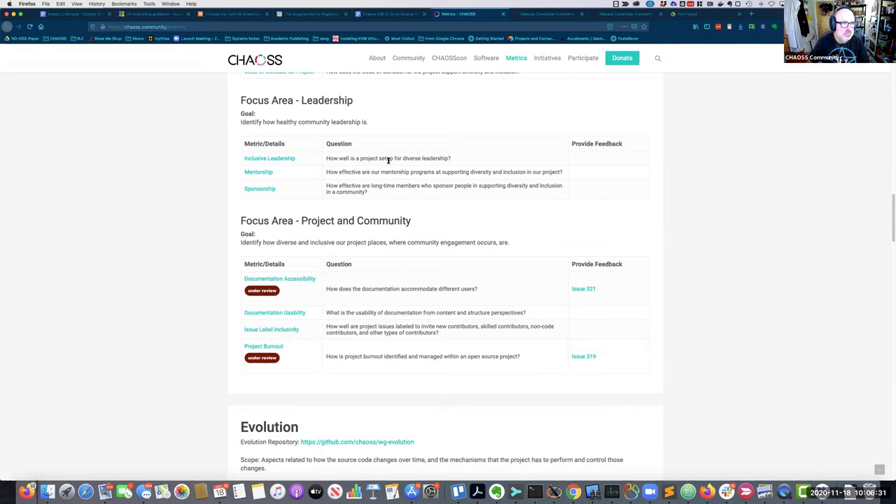
Step: Open the current metrics spreadsheet from the meeting notes and examine the D&I metric statuses through the Project and Community section
left_click(384, 14)
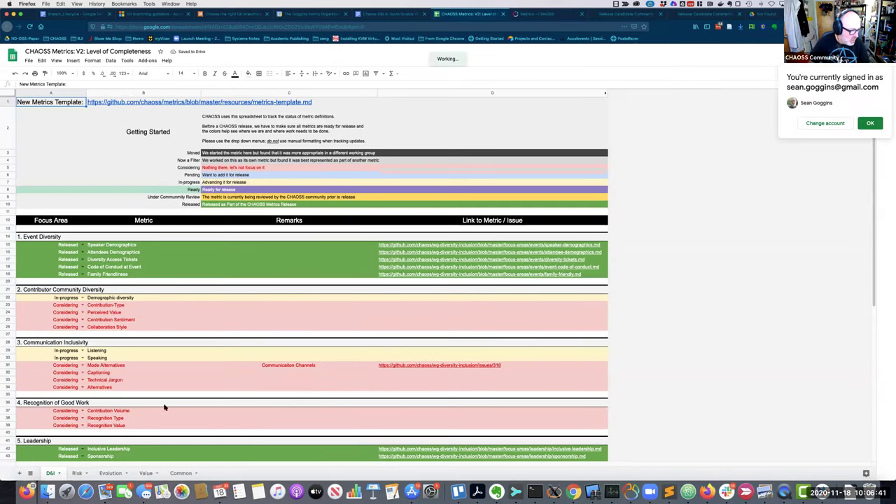
left_click(268, 297)
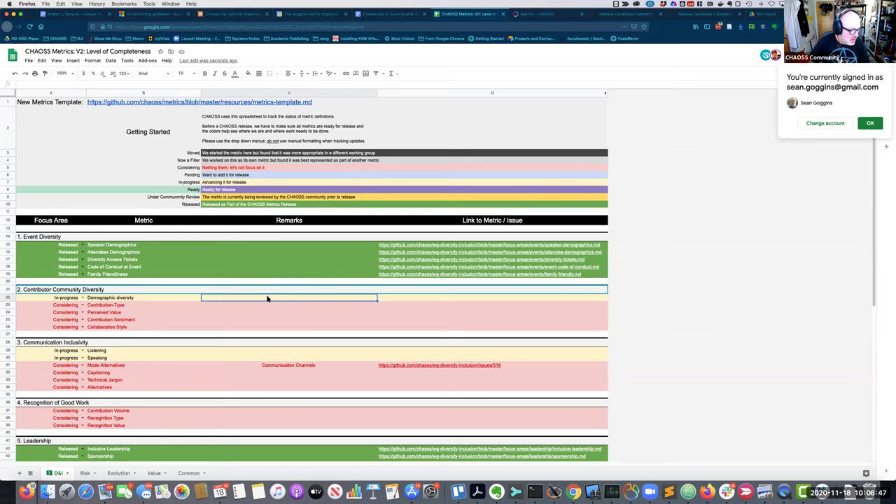
scroll(270, 296, "down", 3)
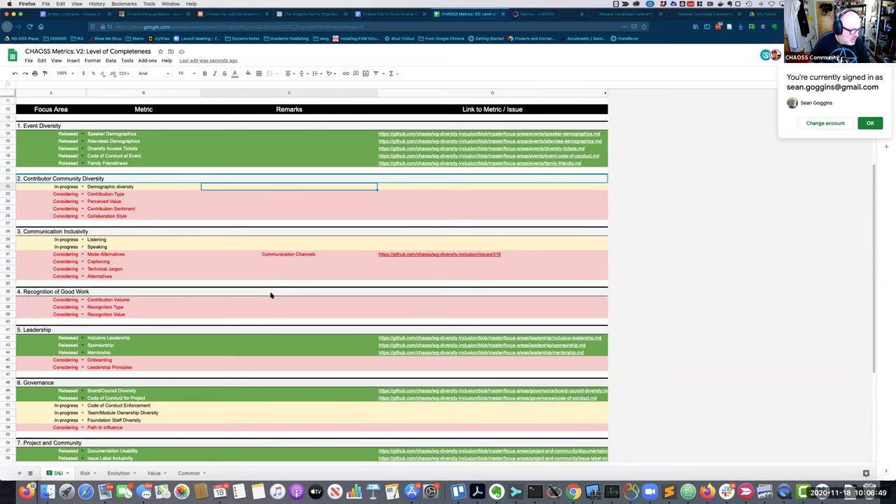
scroll(271, 295, "down", 1)
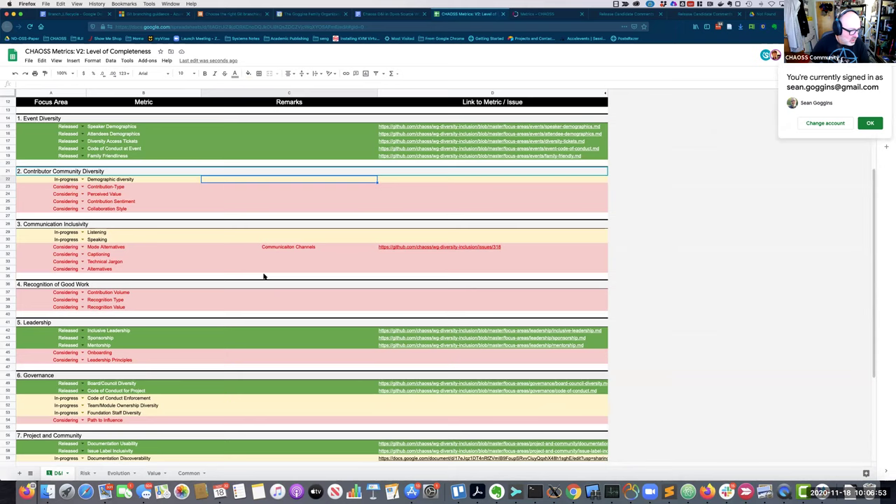
scroll(264, 276, "down", 2)
scroll(264, 276, "down", 2)
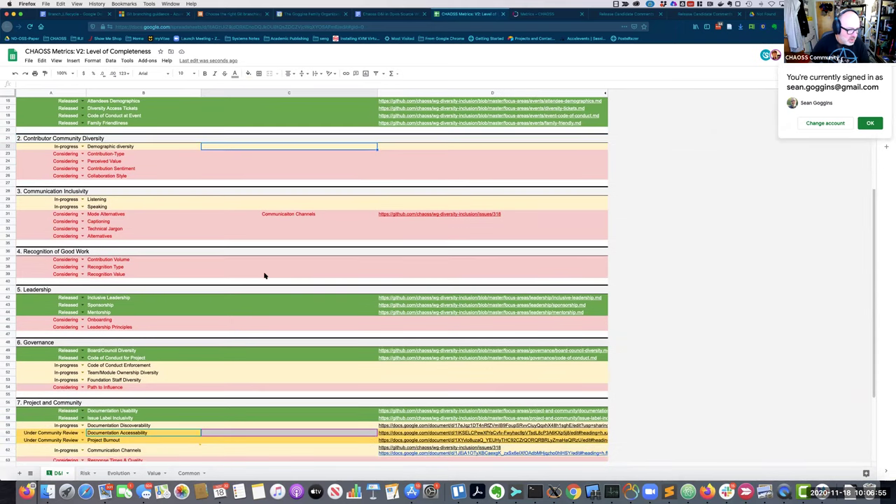
scroll(264, 276, "down", 3)
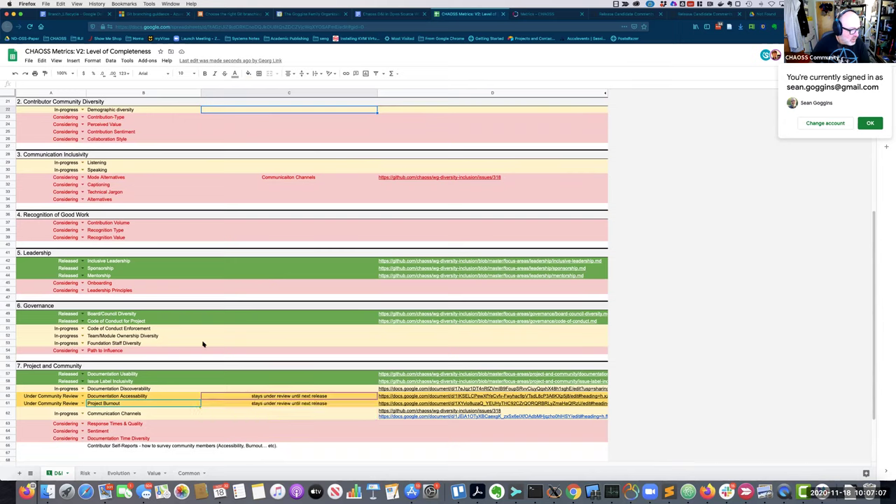
Step: Open the linked Documentation Discoverability document from the spreadsheet's Project and Community section and dismiss the signed-in account notice
left_click(134, 391)
left_click(140, 411)
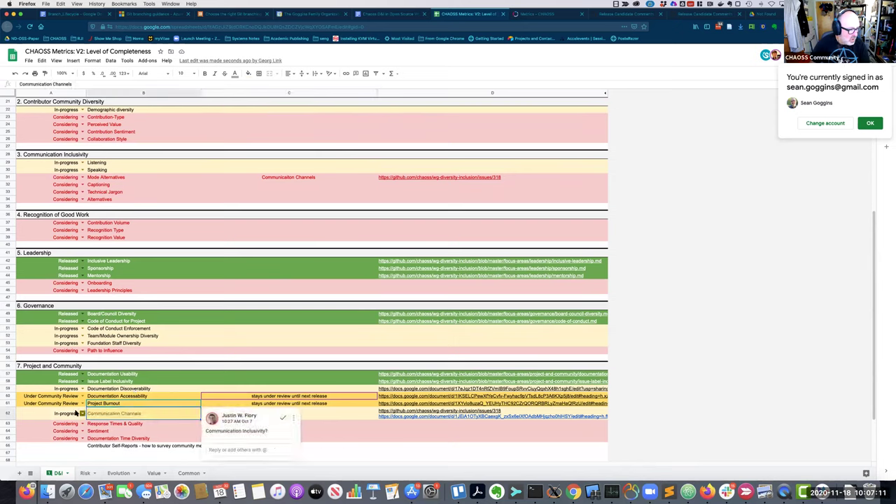
left_click(77, 413)
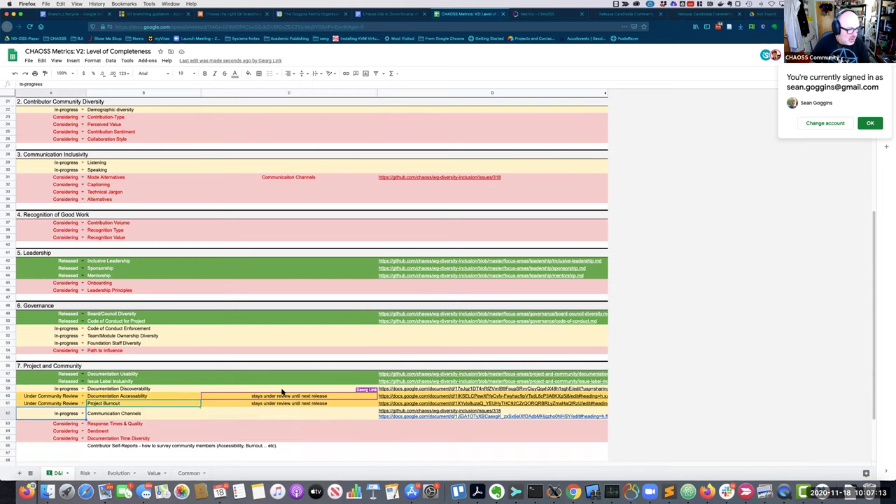
left_click(448, 388)
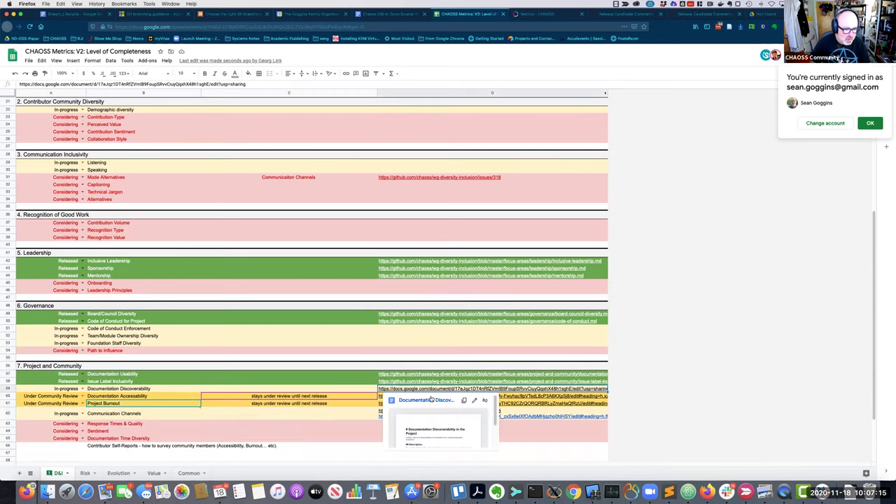
key("alt+Return")
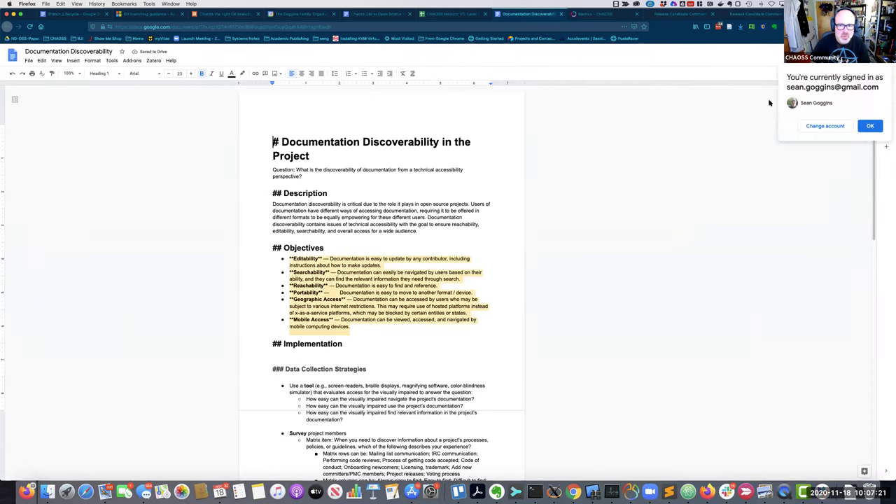
left_click(870, 127)
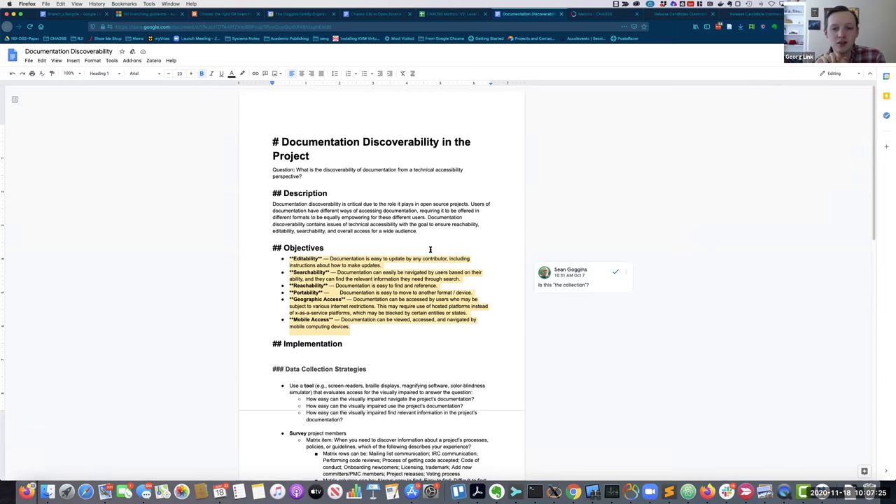
Step: Examine the Documentation Discoverability draft from its question, description and objectives through the data collection strategies
scroll(432, 238, "down", 3)
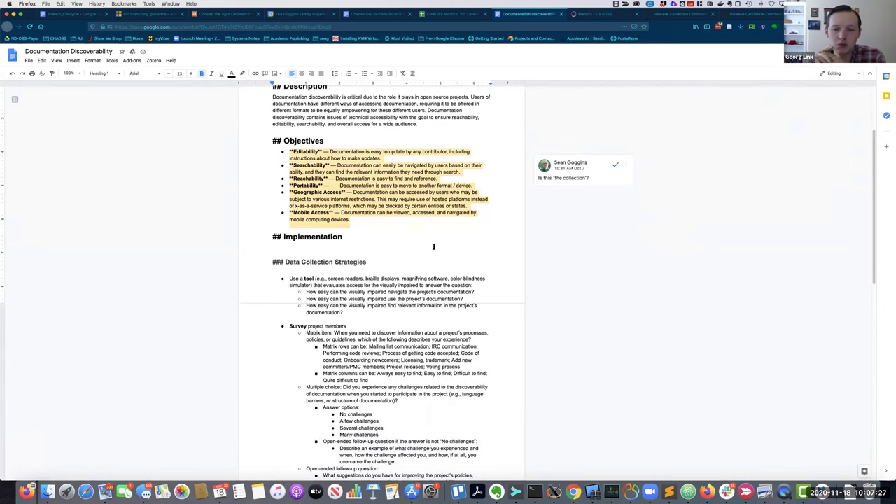
scroll(431, 248, "down", 2)
scroll(433, 249, "down", 1)
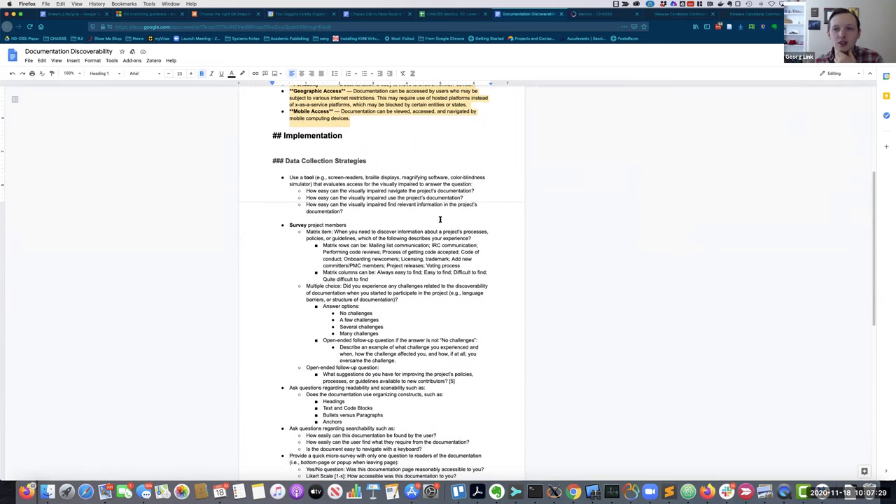
scroll(443, 198, "down", 1)
scroll(444, 198, "down", 1)
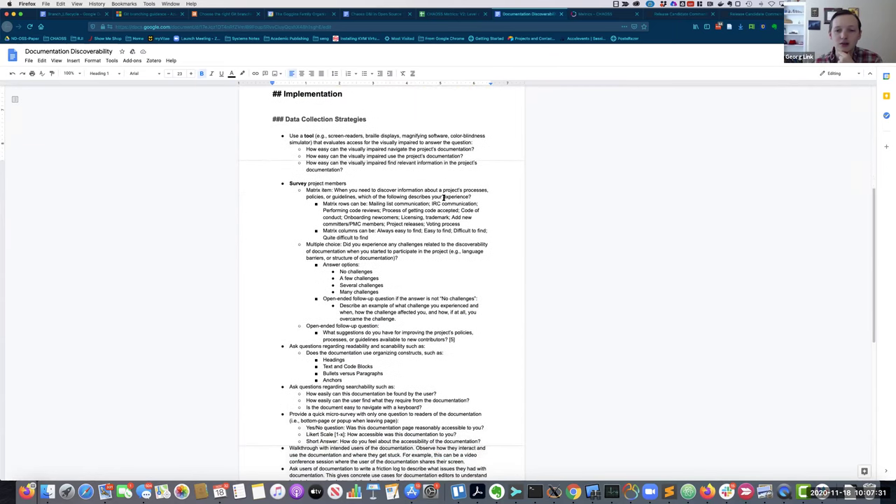
scroll(443, 198, "down", 8)
scroll(443, 197, "up", 15)
scroll(443, 198, "up", 2)
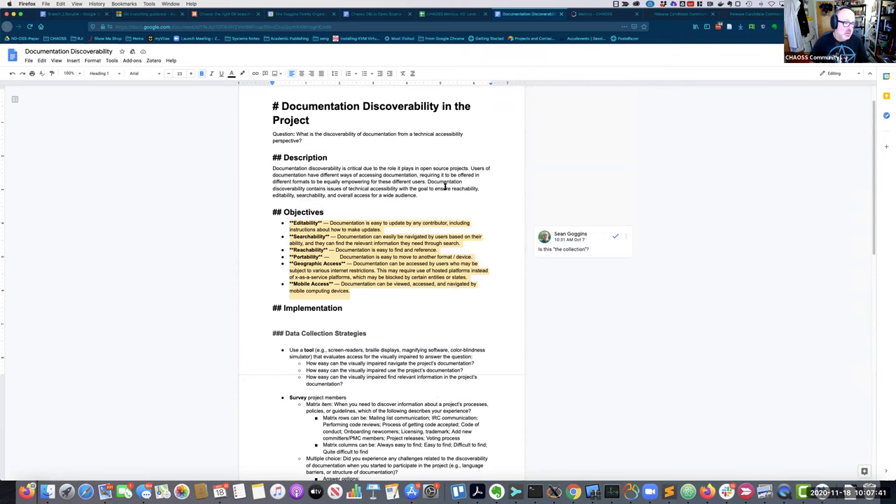
scroll(444, 187, "down", 3)
scroll(445, 187, "down", 8)
scroll(444, 187, "down", 1)
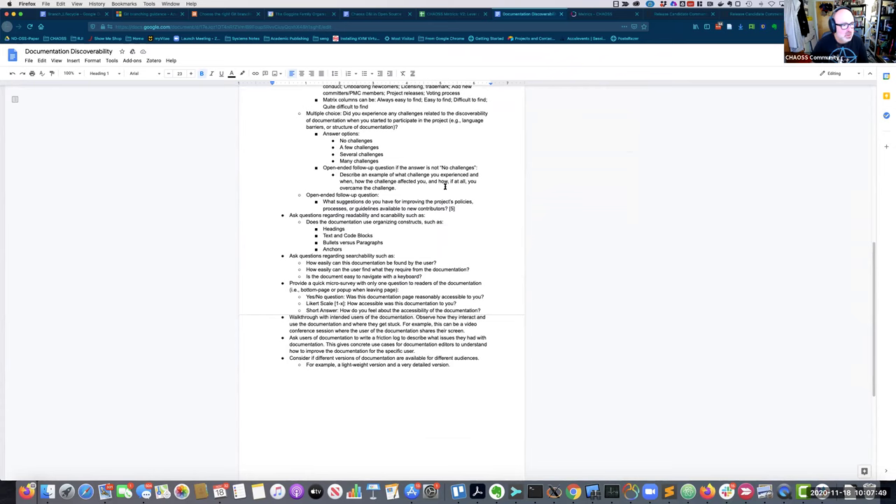
scroll(444, 187, "up", 7)
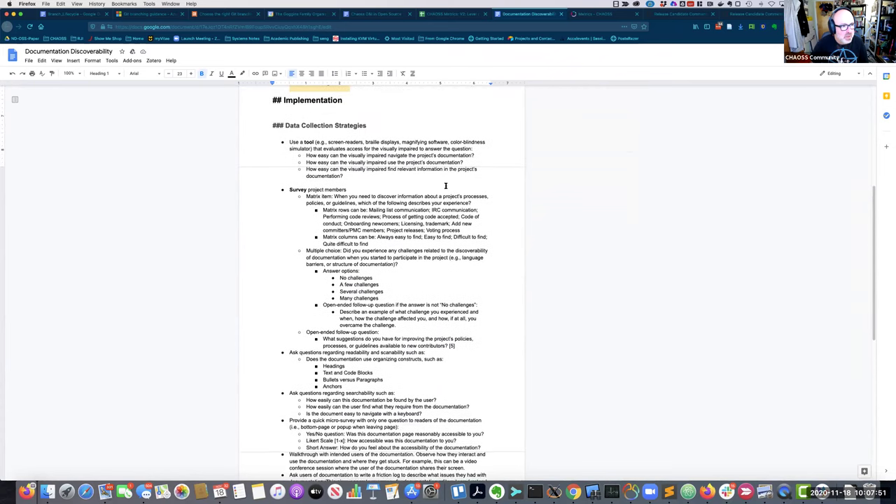
scroll(445, 185, "up", 5)
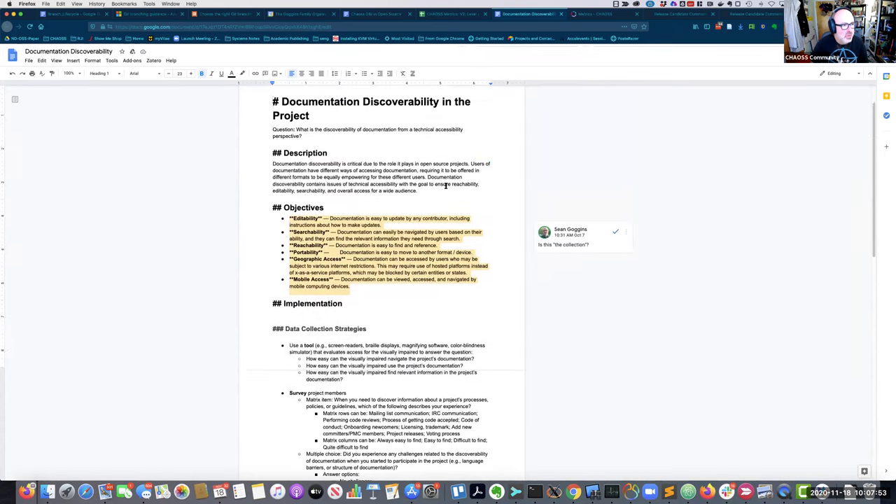
scroll(445, 186, "up", 1)
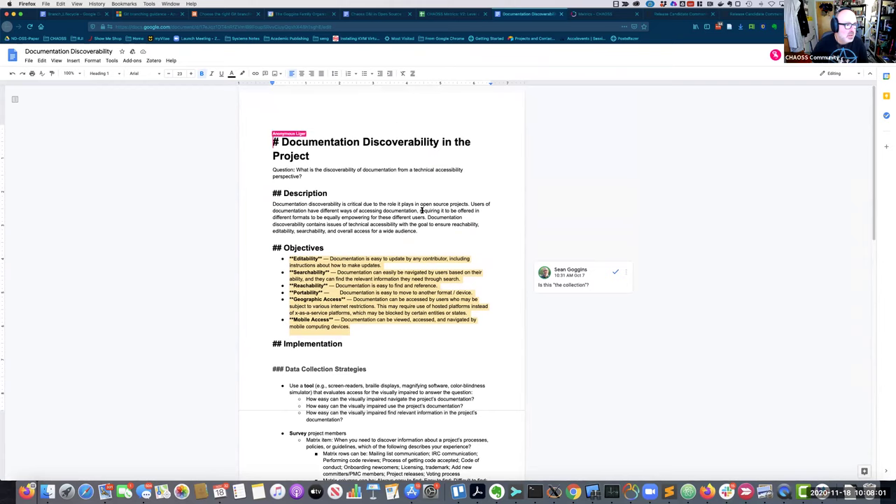
scroll(422, 210, "down", 3)
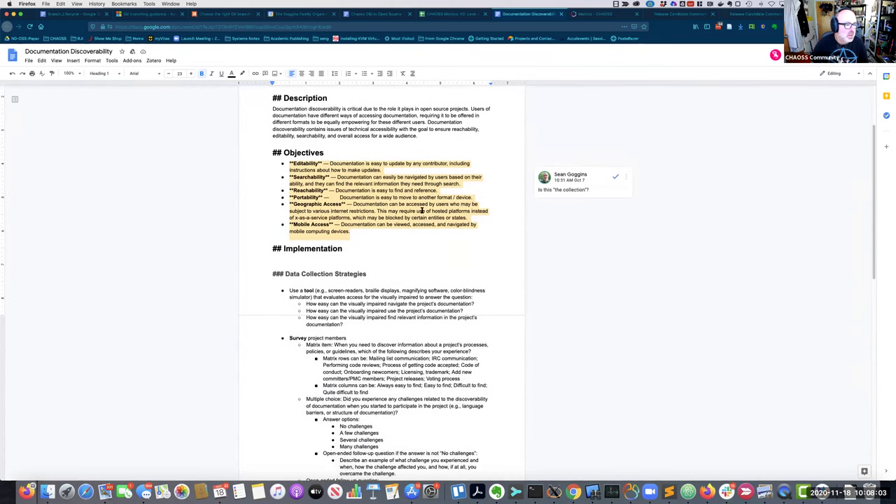
scroll(423, 210, "down", 2)
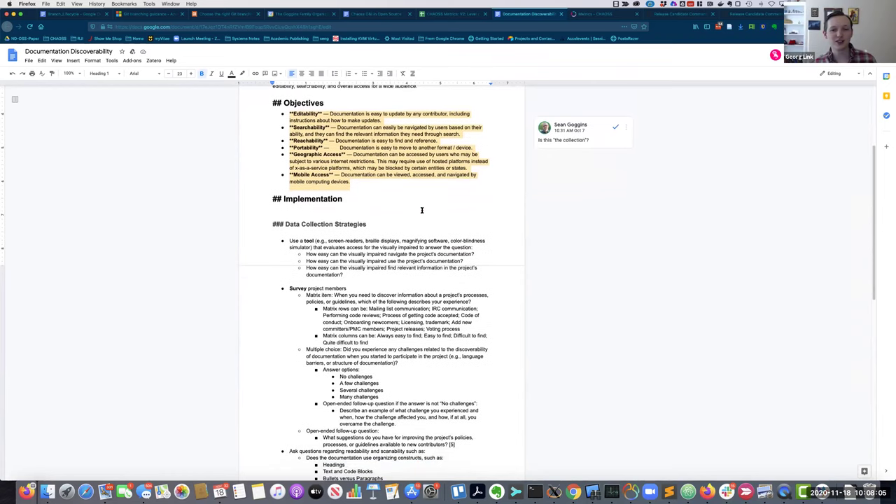
scroll(422, 210, "down", 5)
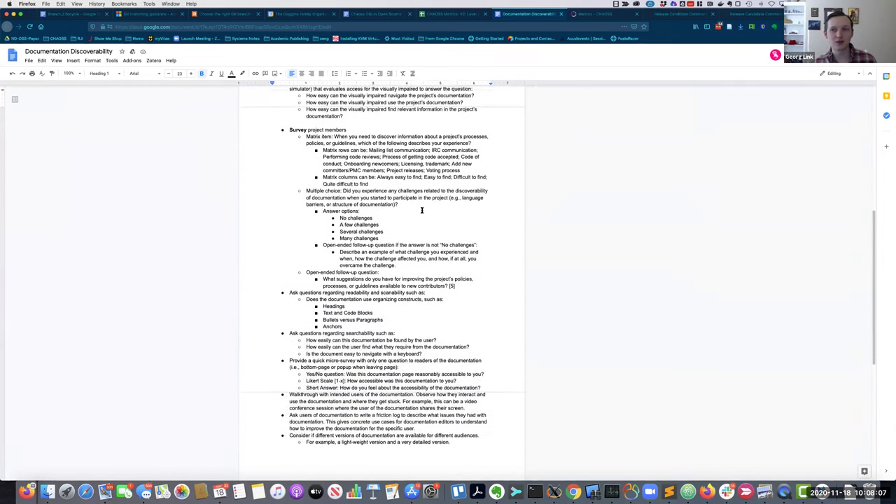
scroll(422, 210, "up", 2)
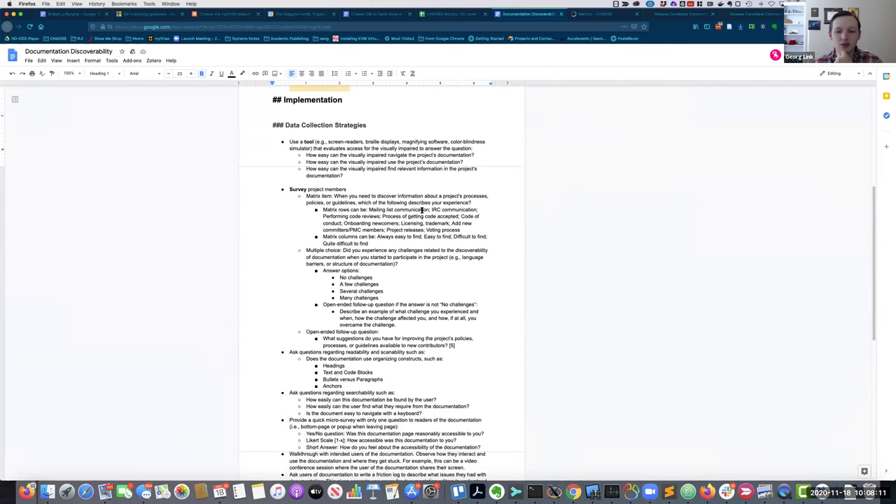
scroll(422, 210, "up", 7)
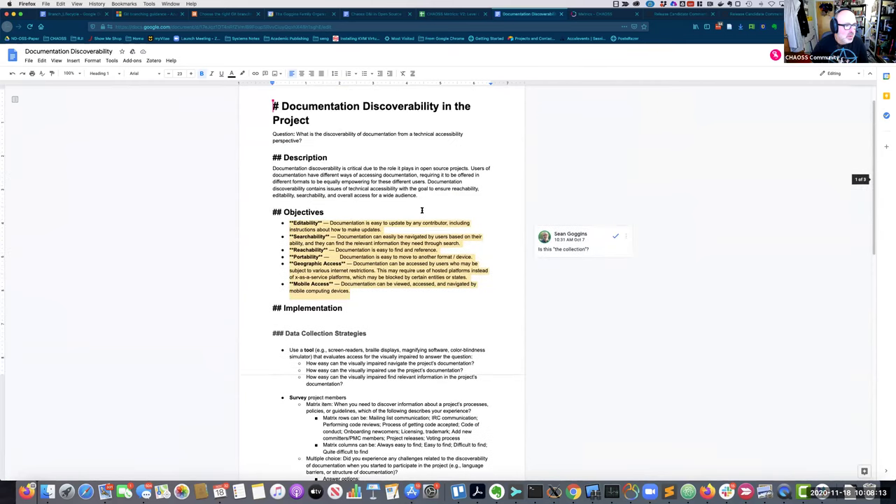
Step: Switch to Suggesting mode and begin a comment at "technical accessibility" in the Question line, reading "What is intended by "technical accessibility"?"
left_click(831, 76)
left_click(831, 103)
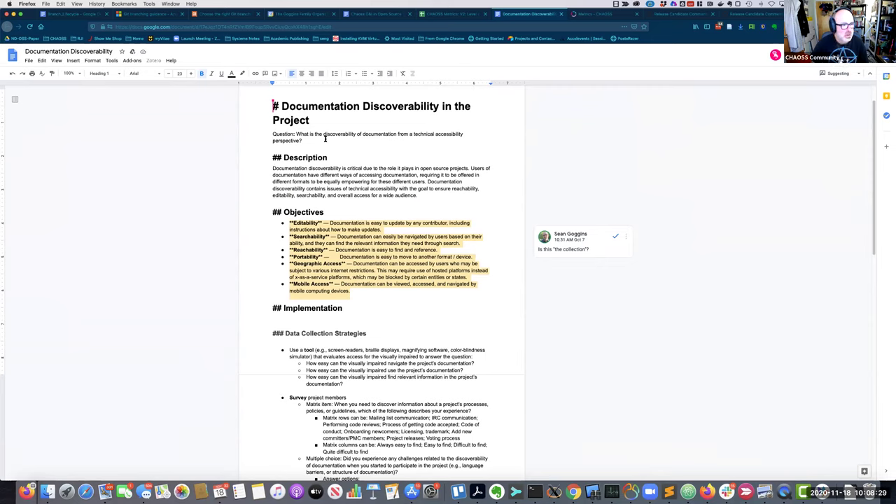
left_click(413, 134)
left_click(525, 139)
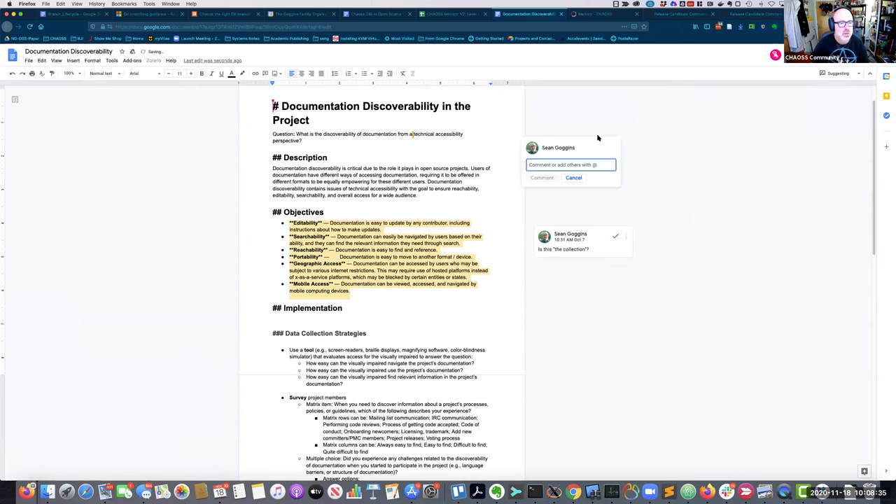
type("What is intne")
type("ded")
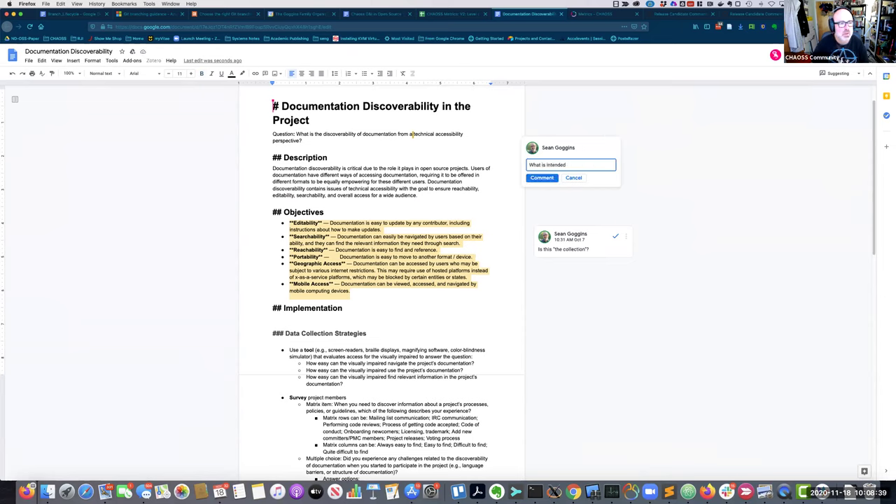
type(" by \"technical acces")
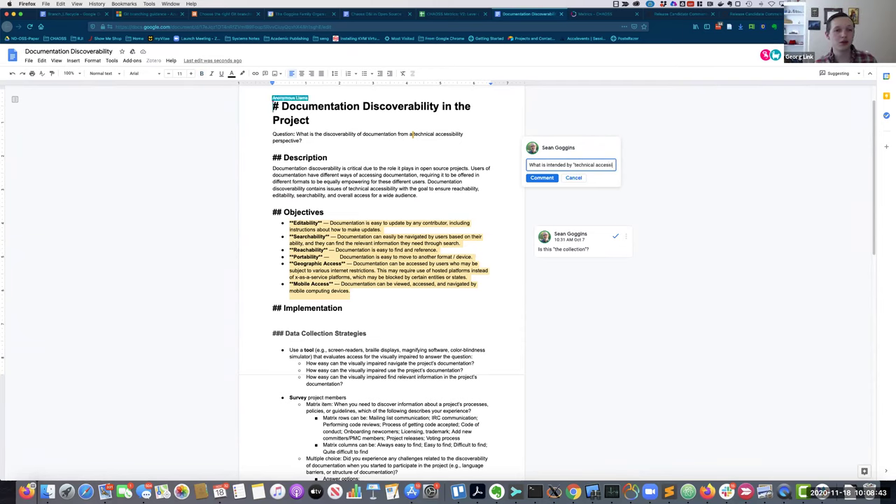
type("sibility\"?")
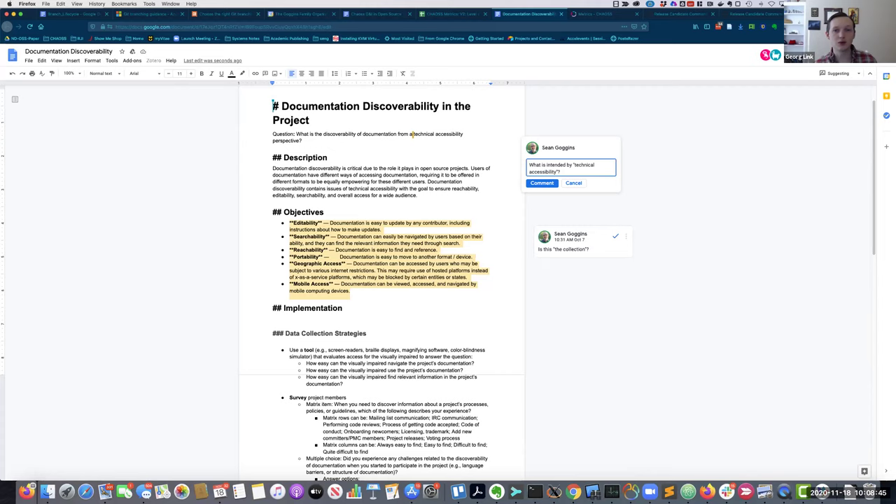
Step: Extend the comment with "Is this mere availability online, or availability with accomodations for the visually impaired, for example?"
type(" Is this")
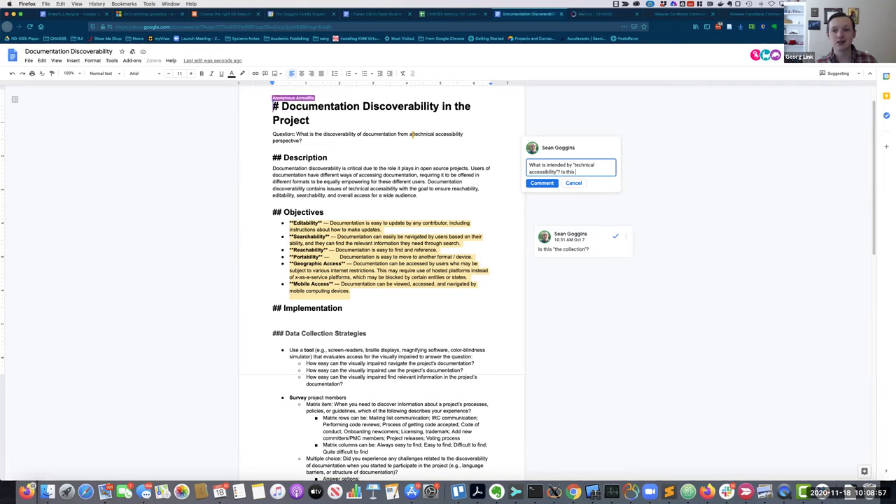
type("mere availability o")
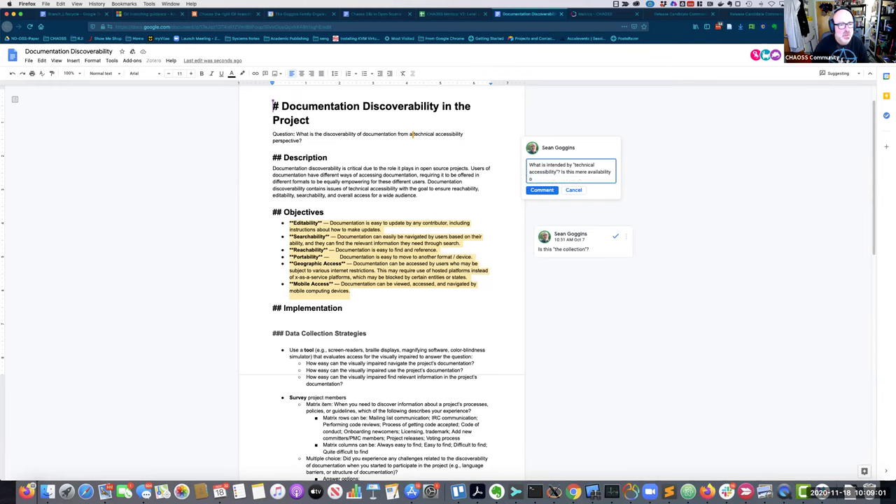
type("nline, or")
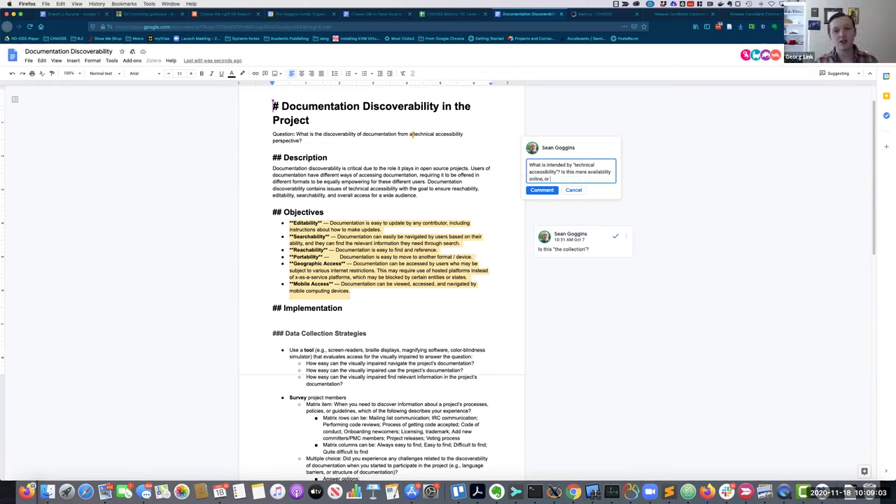
type(" avail")
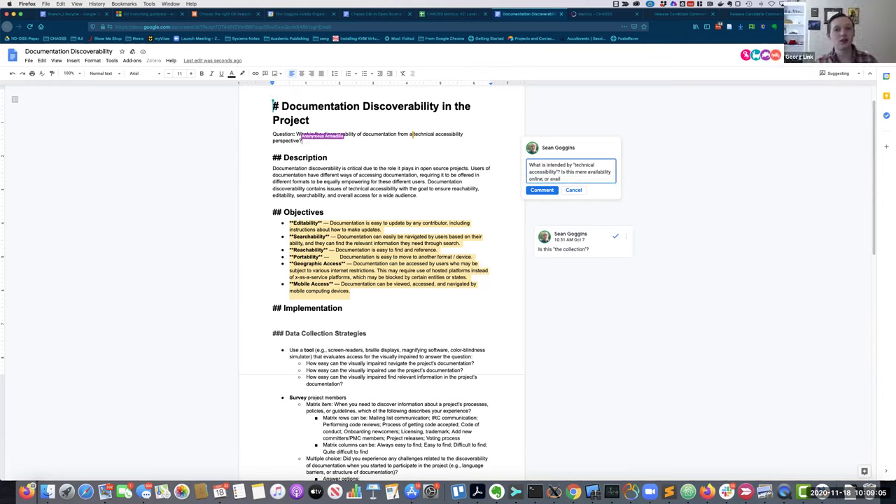
type("ability with ac")
type("comp")
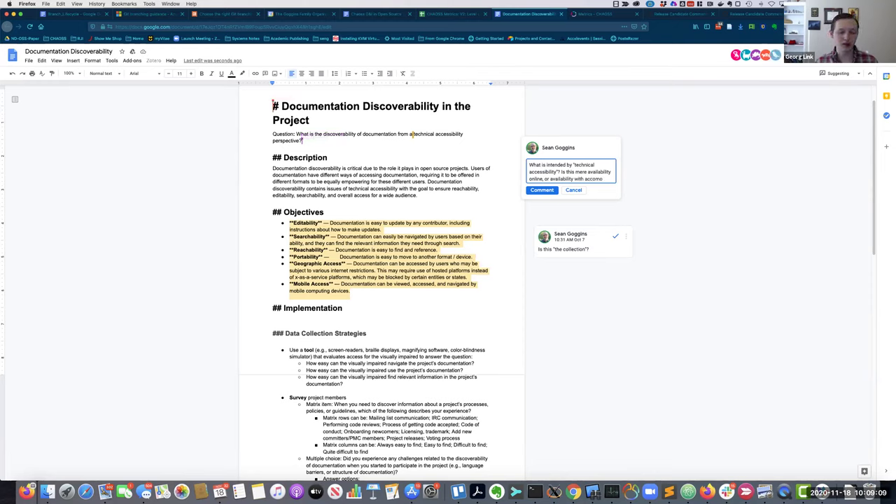
key("BackSpace")
type("odations")
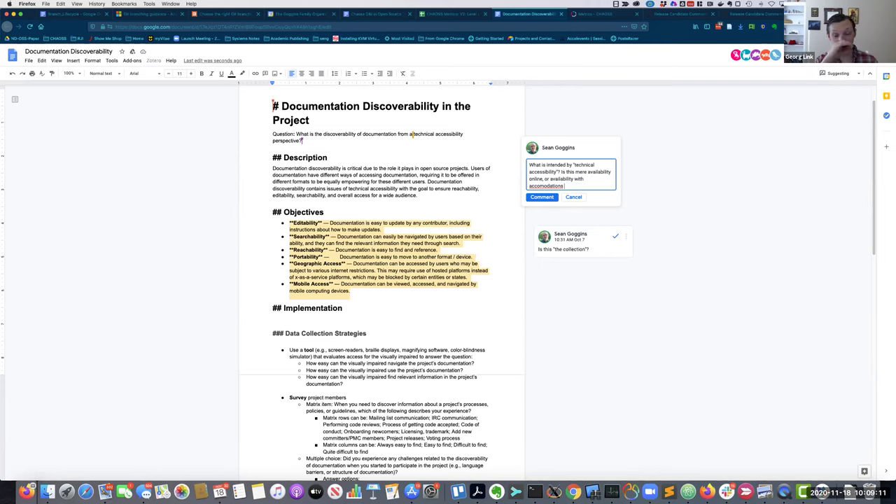
type(" for the visually impaired, for example?")
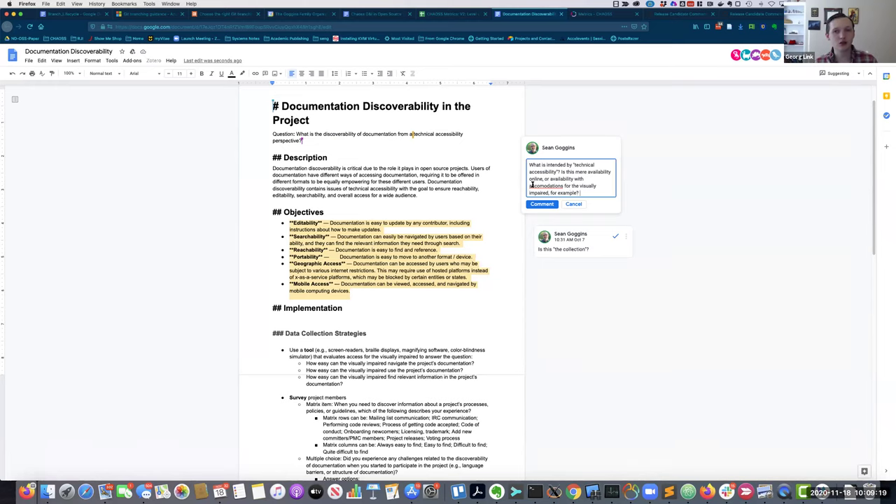
Step: Correct the misspelled word in the comment to "accommodations" and post the comment
right_click(531, 185)
left_click(553, 188)
left_click(541, 204)
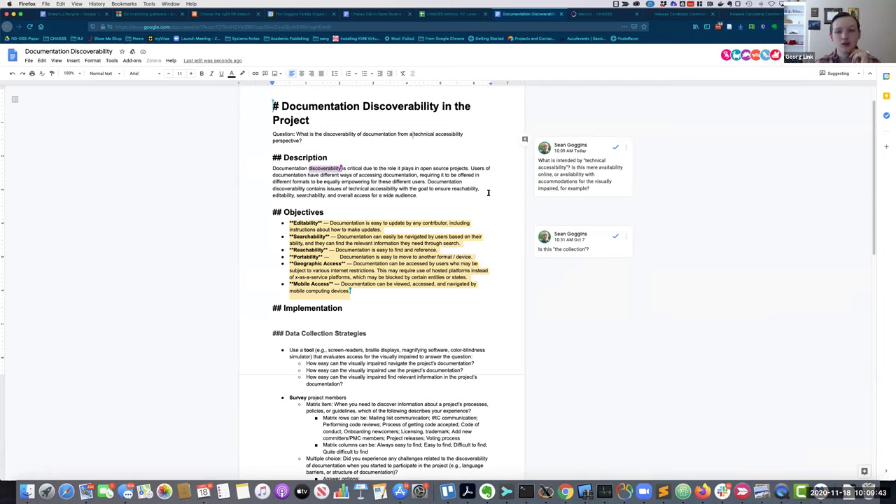
Step: Resolve the new technical accessibility comment and the older "Is this "the collection"?" comment on the objectives
left_click(615, 147)
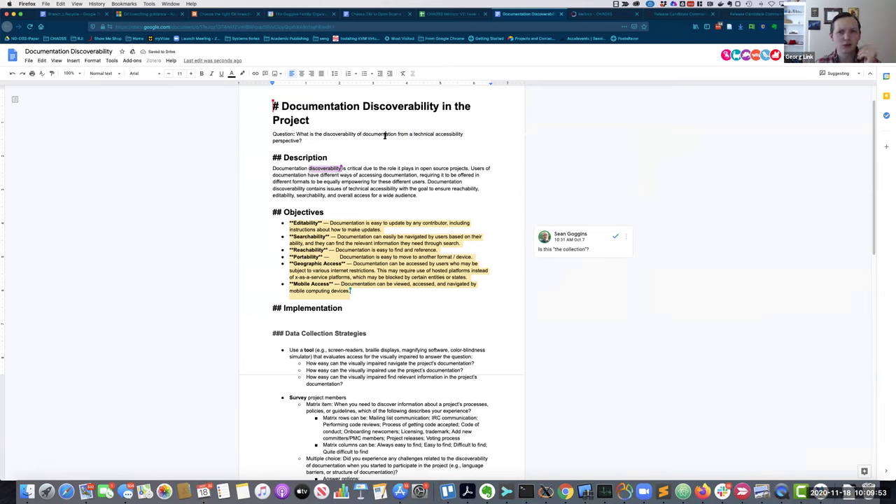
left_click(369, 141)
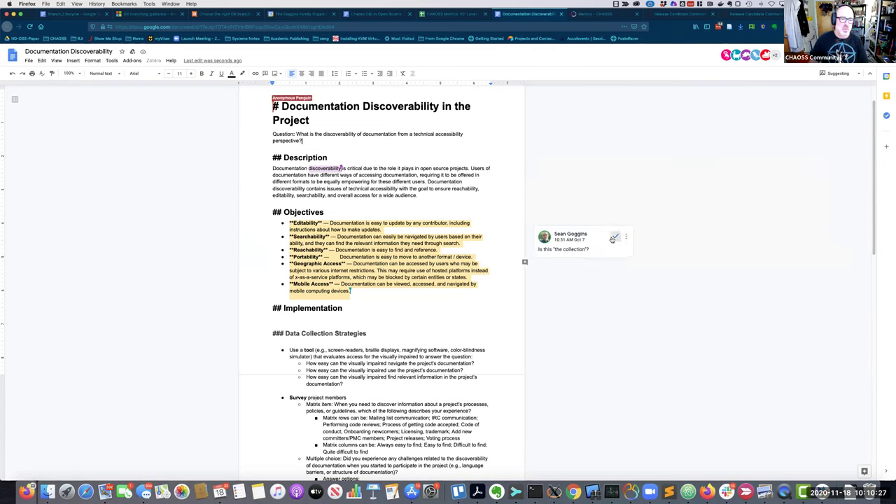
scroll(469, 286, "down", 3)
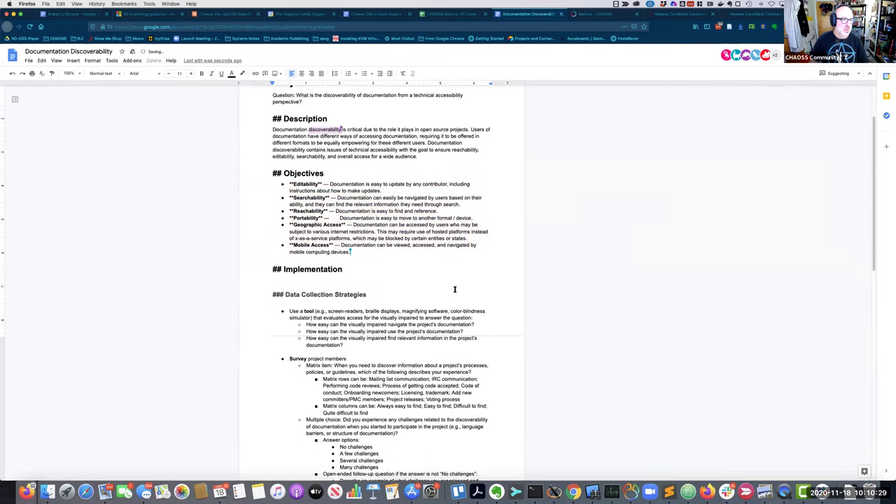
scroll(455, 287, "down", 1)
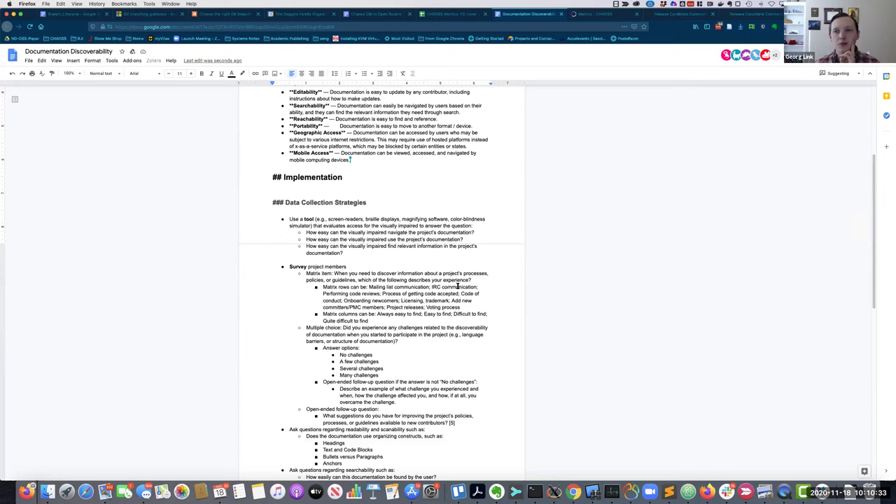
Step: Open the Documentation Accessibility metric from the Project and Community focus area of the CHAOSS metrics page in a new tab
scroll(458, 285, "down", 1)
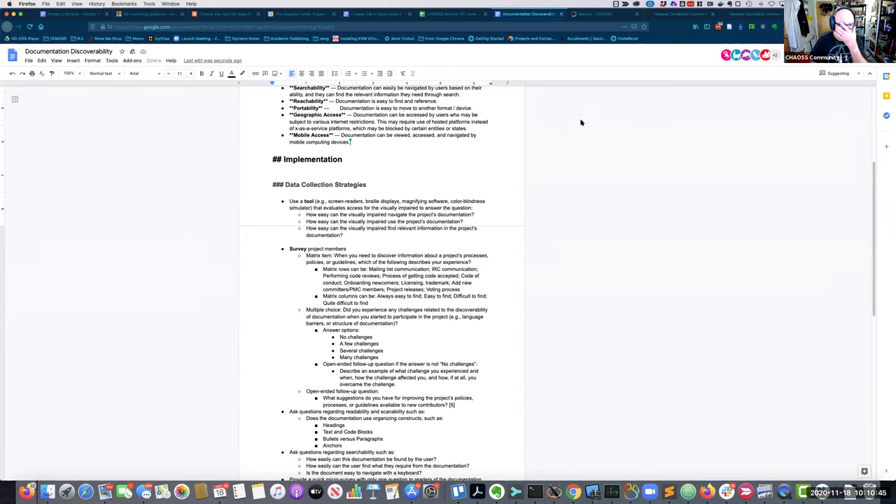
left_click(596, 14)
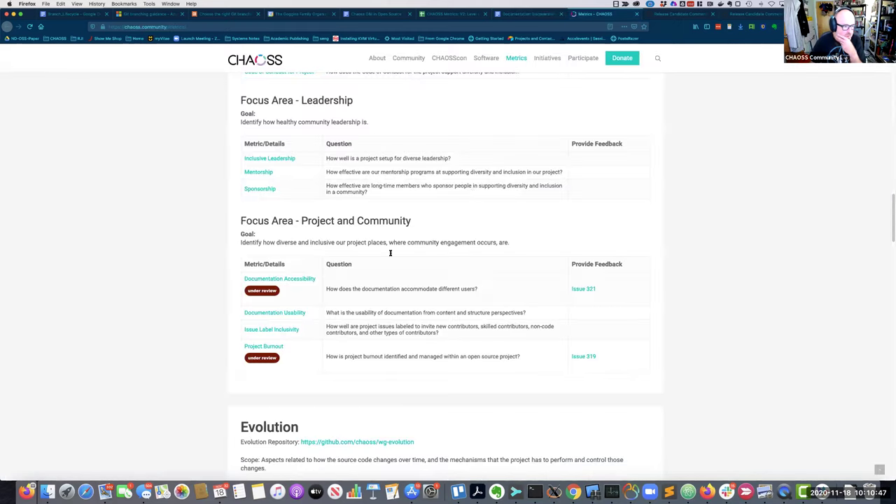
right_click(294, 280)
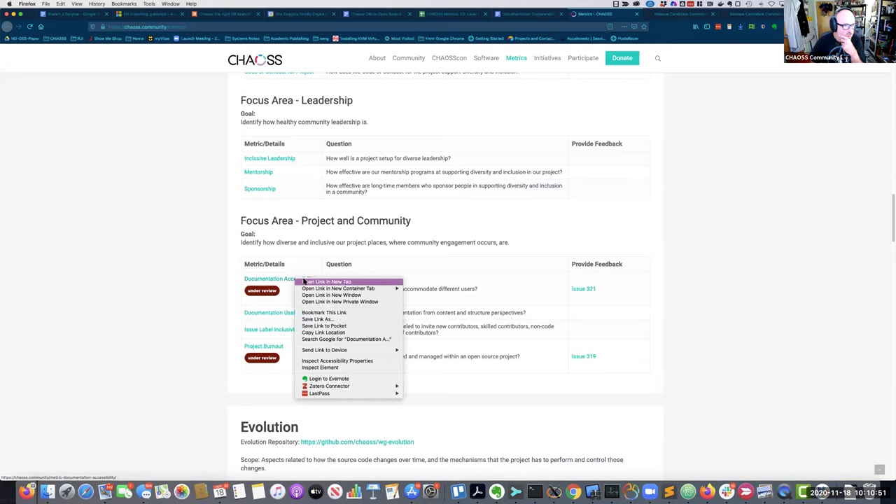
left_click(308, 281)
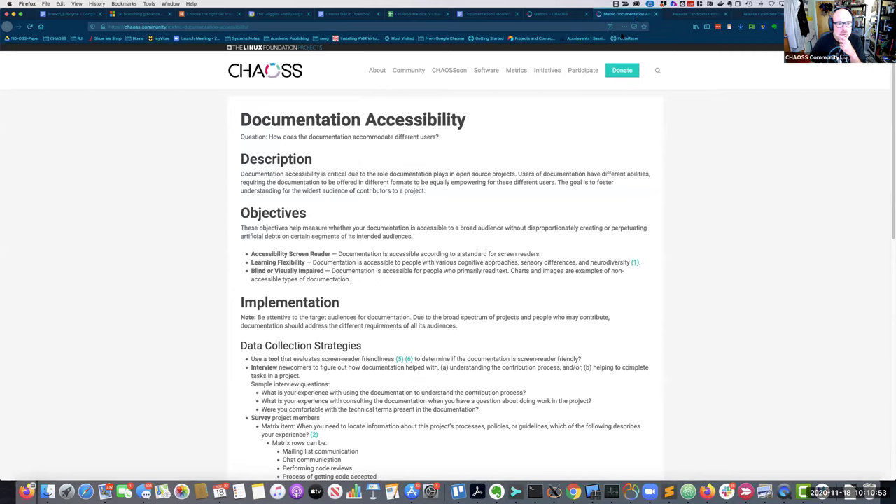
Step: Separate the Documentation Accessibility page into its own window and arrange it side by side with the main browser window
left_click_drag(622, 36, 623, 37)
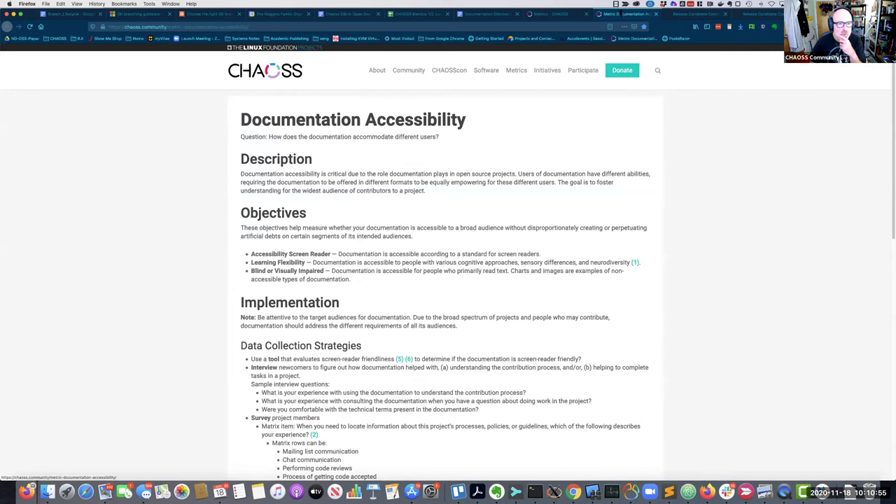
key("super+w")
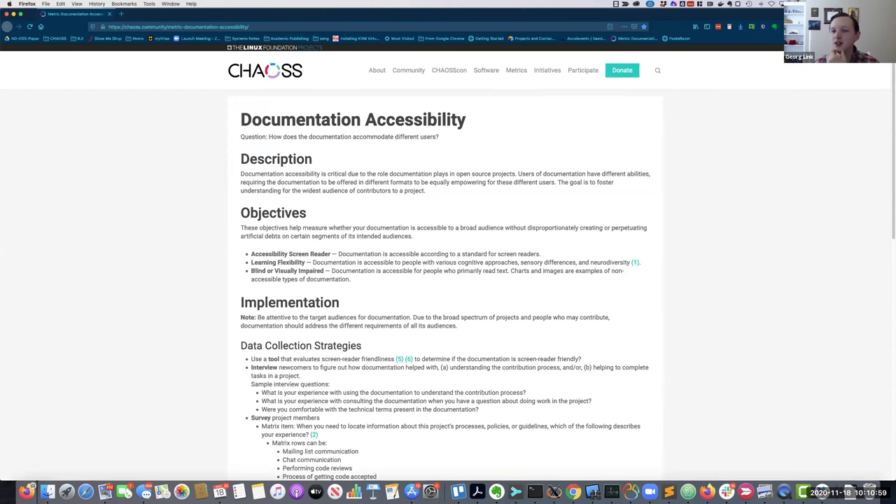
key("ctrl+Right")
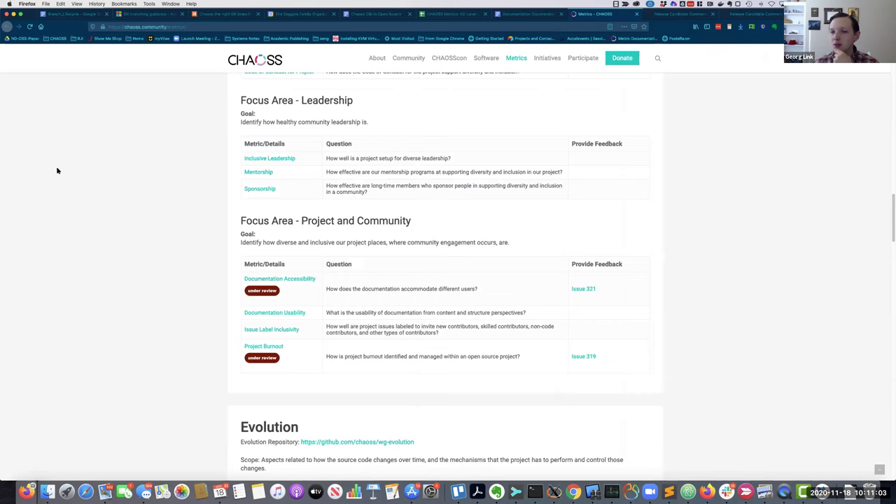
left_click_drag(2, 168, 394, 161)
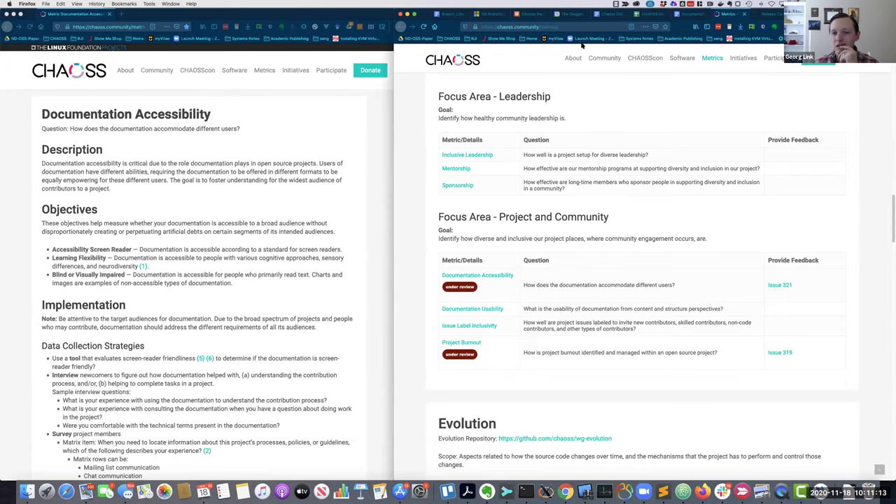
Step: Check the working group notes and release candidate issue tabs, and close the tab with the "Not Found" page
left_click(611, 14)
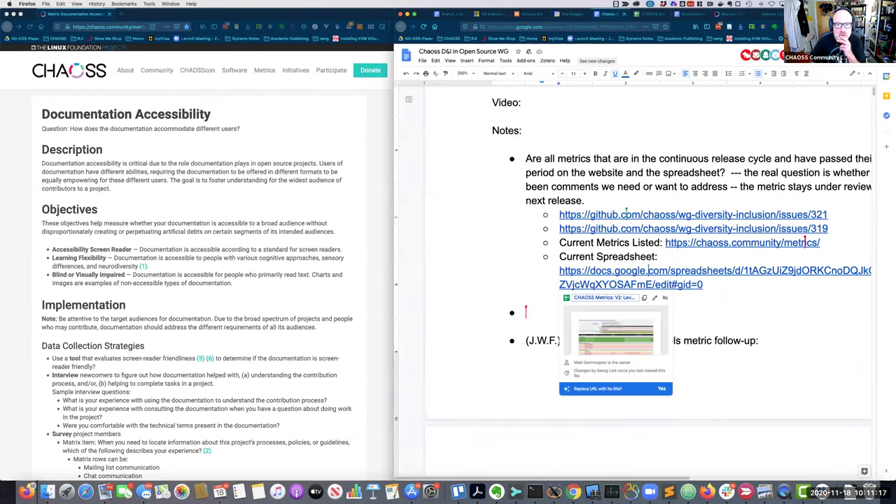
left_click(769, 14)
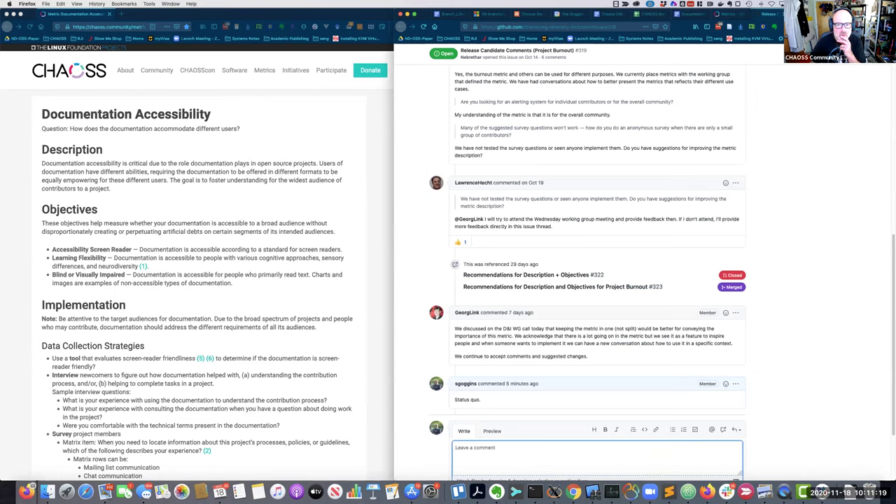
left_click(805, 14)
left_click(844, 14)
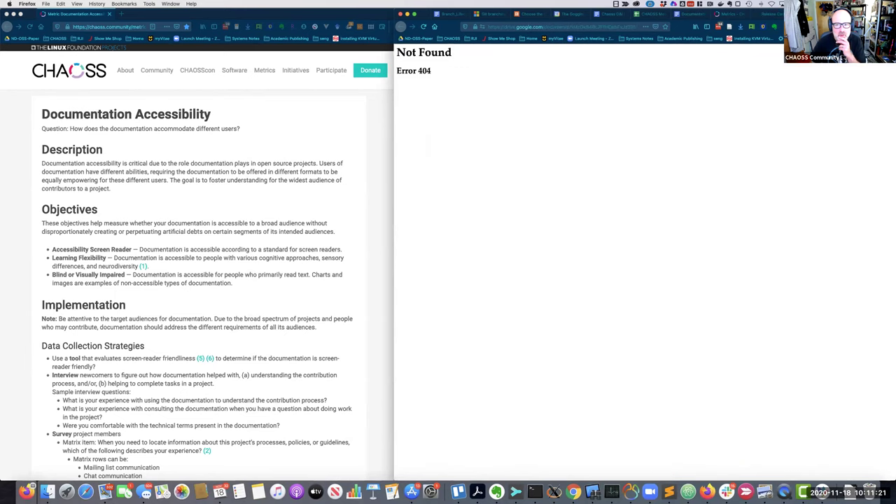
key("super+w")
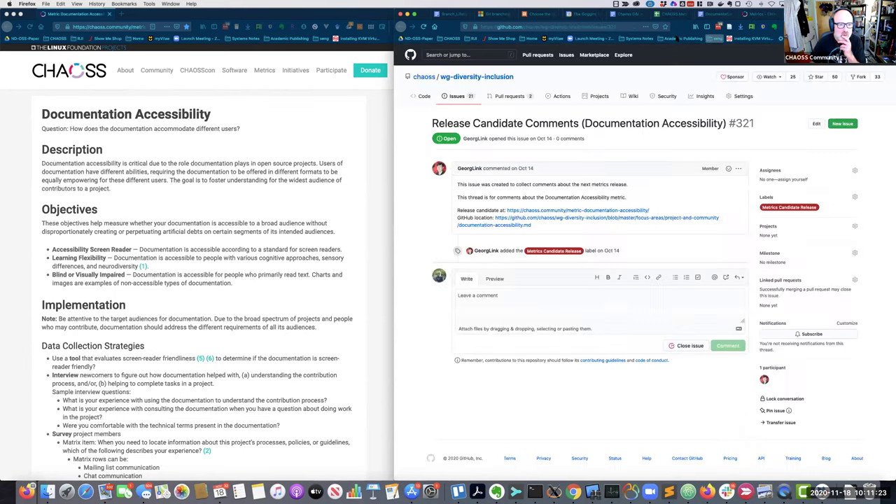
Step: Return to the CHAOSS metrics page and open the Documentation Usability metric in a new tab
left_click(625, 15)
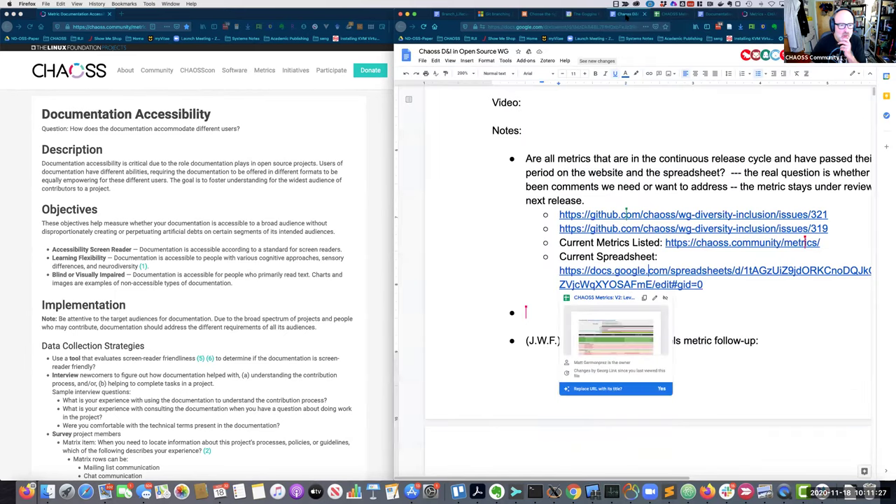
left_click(711, 14)
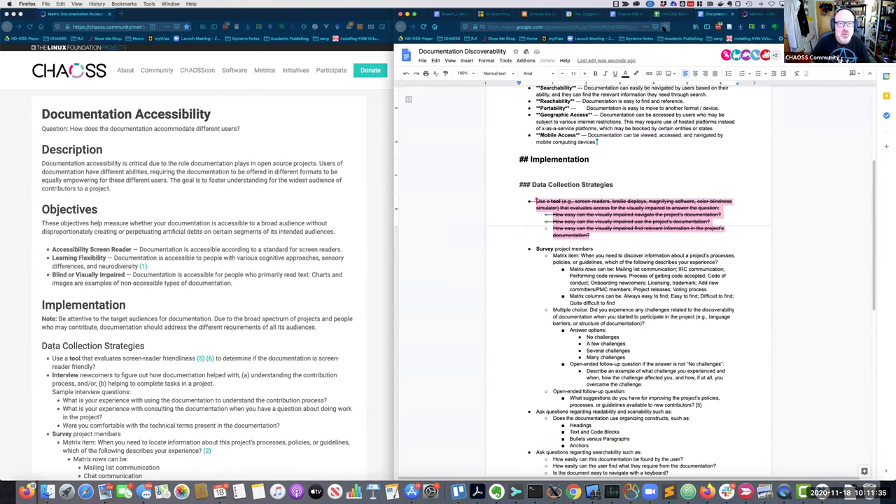
left_click(746, 15)
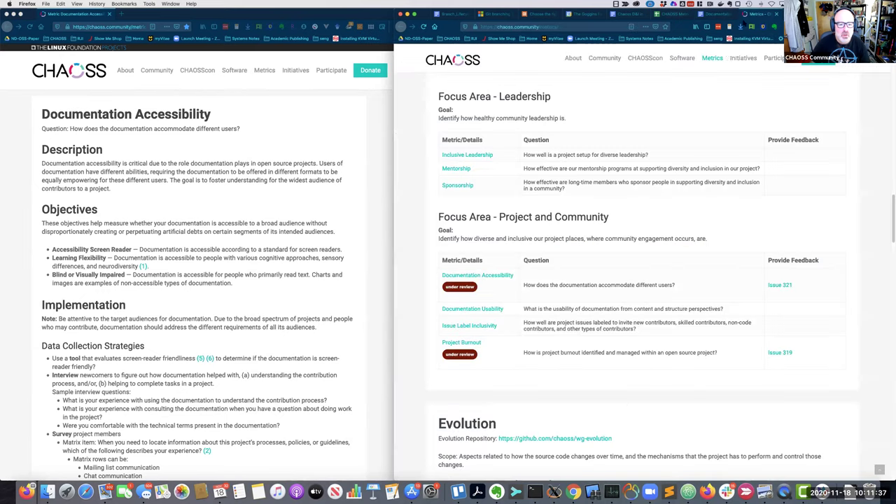
right_click(487, 312)
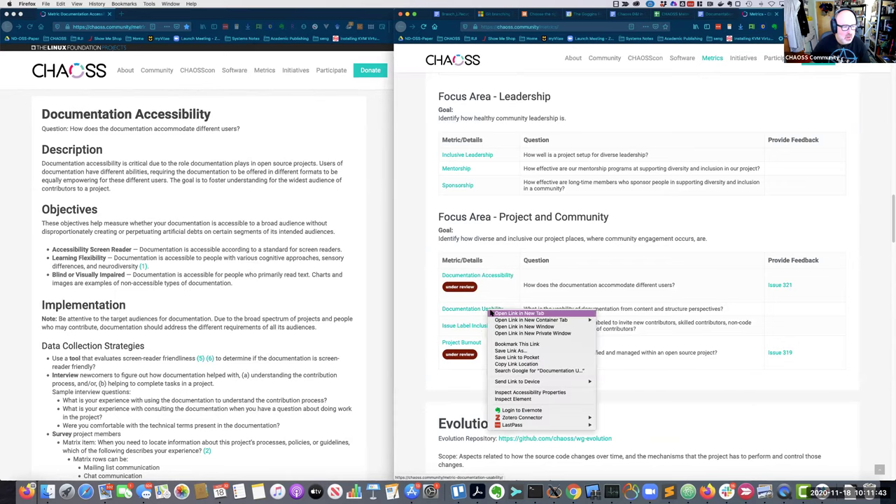
left_click(489, 312)
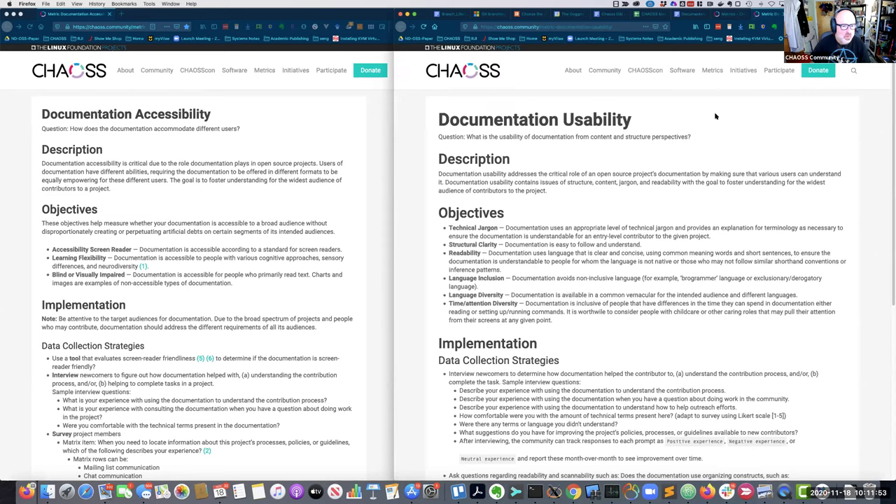
Step: Check the Documentation Discoverability draft, search the Documentation Usability page for "discover", clear the search, and read its data collection strategies
mouse_move(744, 72)
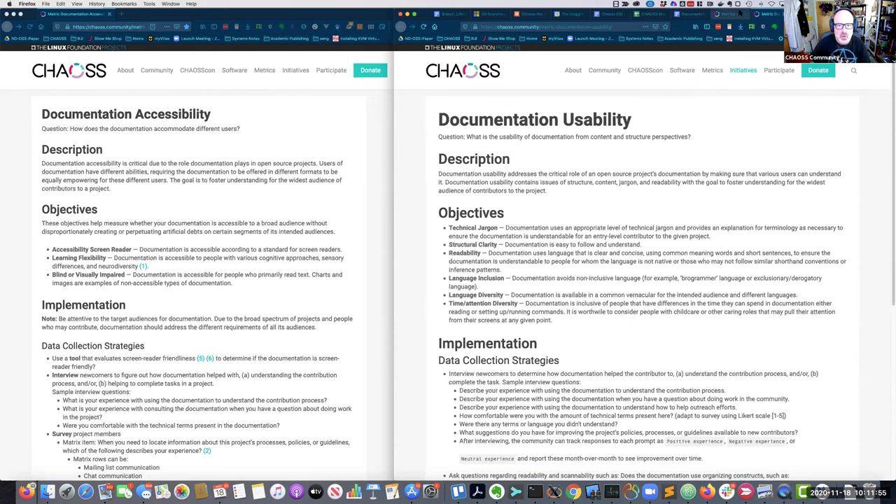
left_click(695, 14)
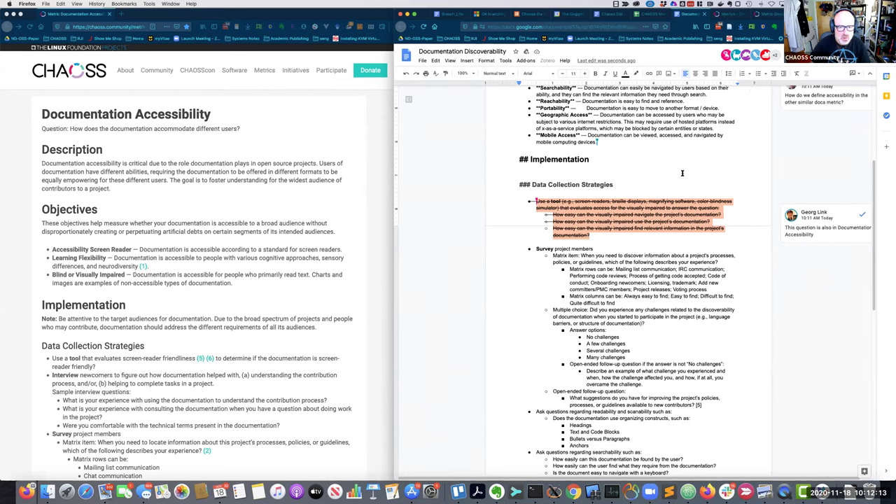
left_click(759, 14)
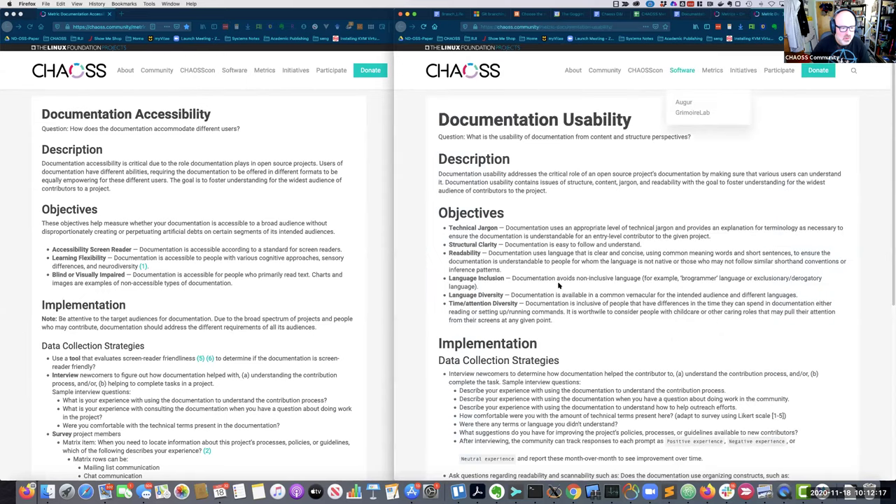
key("super+f")
type("discover")
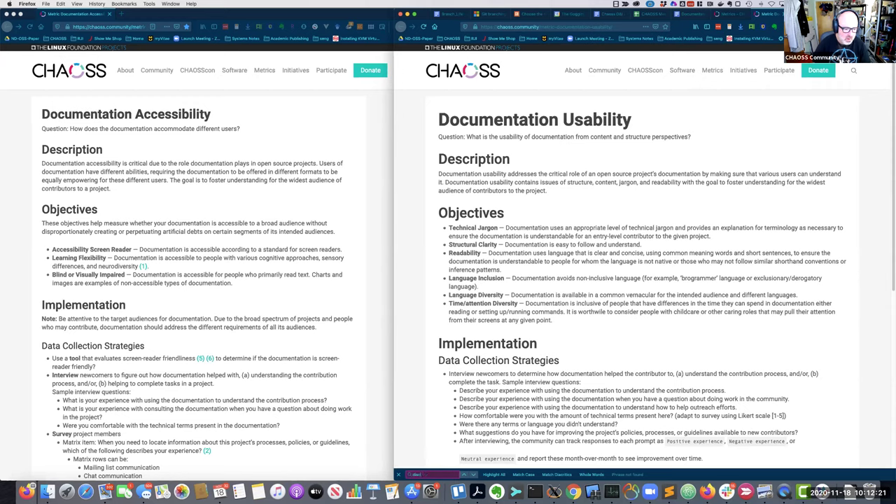
key("super+BackSpace")
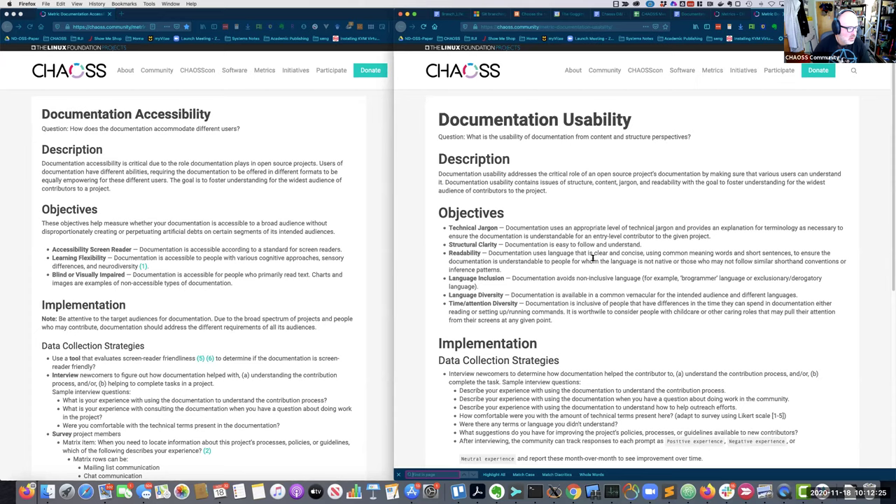
scroll(592, 258, "down", 2)
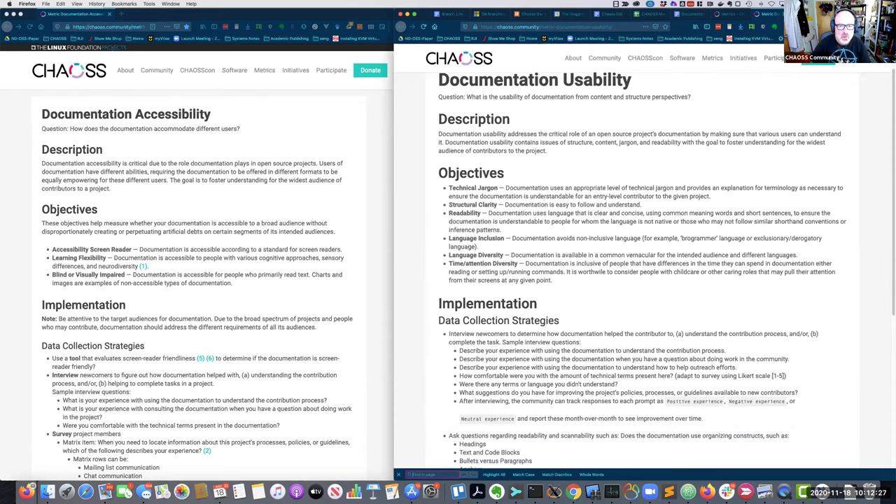
Step: Select the "Survey project members" item with all its sub-items in the Documentation Discoverability draft and review the remaining data collection strategies
left_click(690, 13)
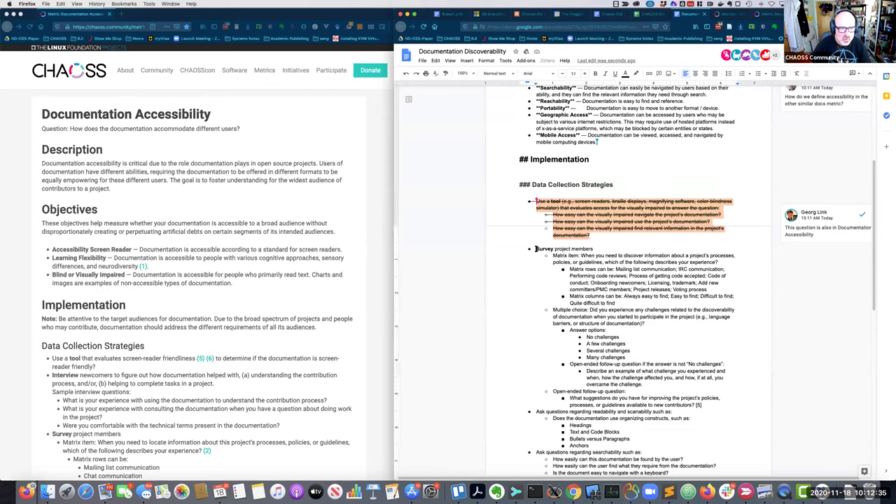
left_click_drag(536, 248, 707, 407)
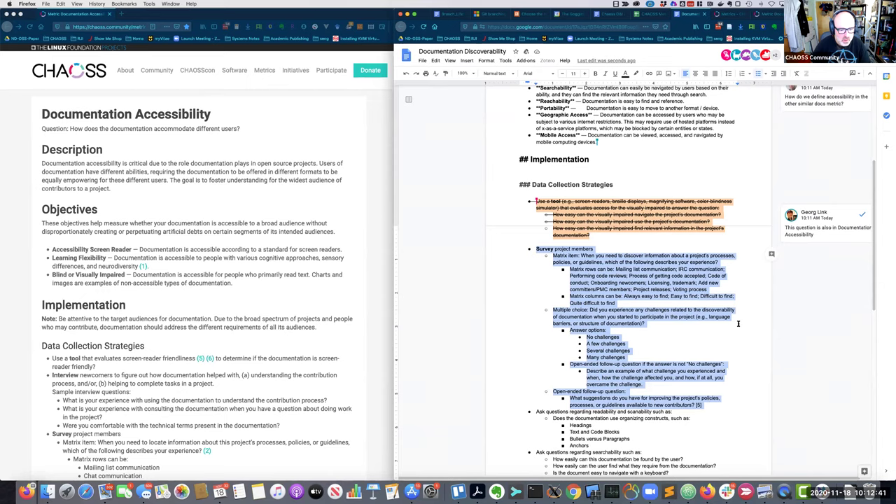
scroll(738, 323, "down", 3)
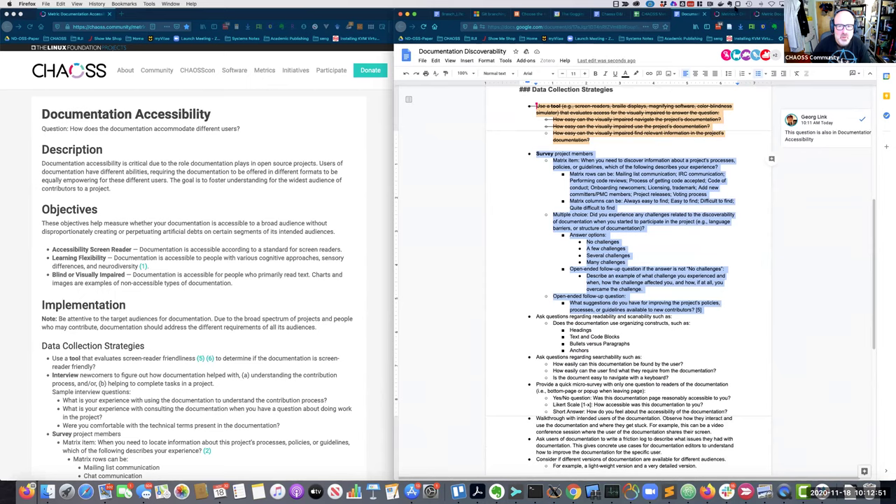
Step: Examine the survey questions in Documentation Accessibility's data collection strategies for overlap with Documentation Discoverability, and return to the draft
left_click(758, 15)
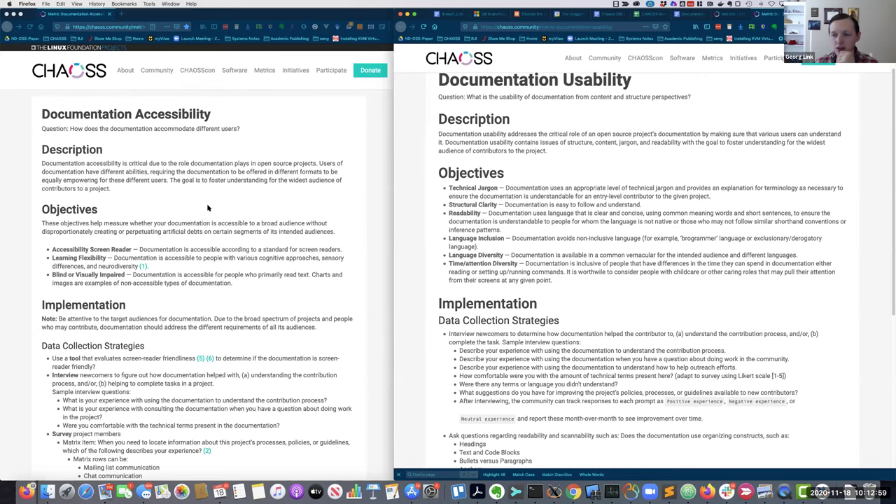
scroll(198, 207, "down", 1)
scroll(198, 208, "down", 5)
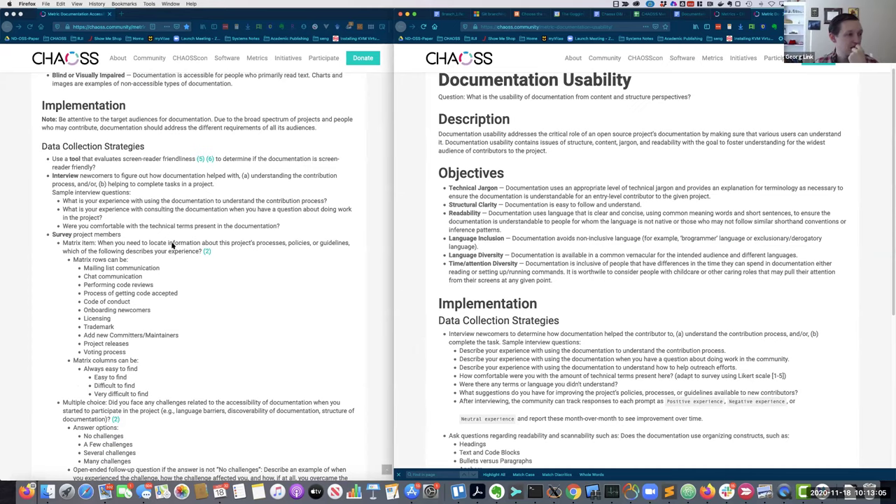
scroll(192, 223, "up", 1)
scroll(192, 223, "up", 6)
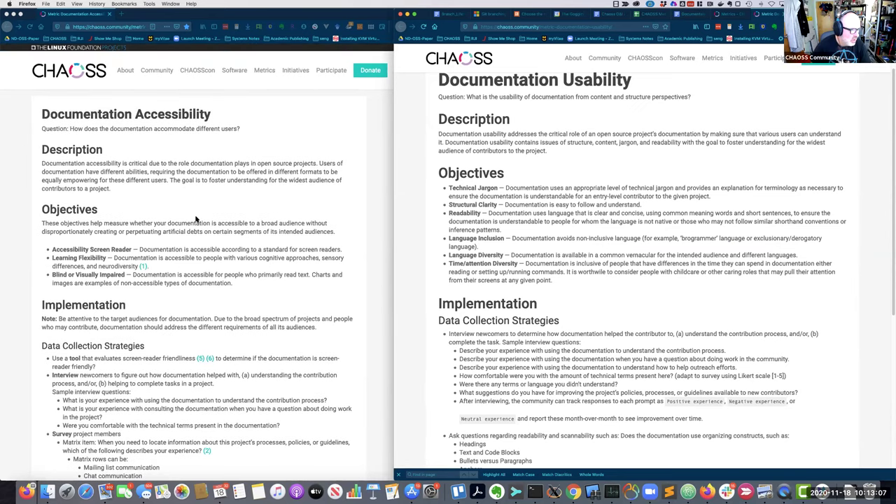
scroll(196, 219, "down", 5)
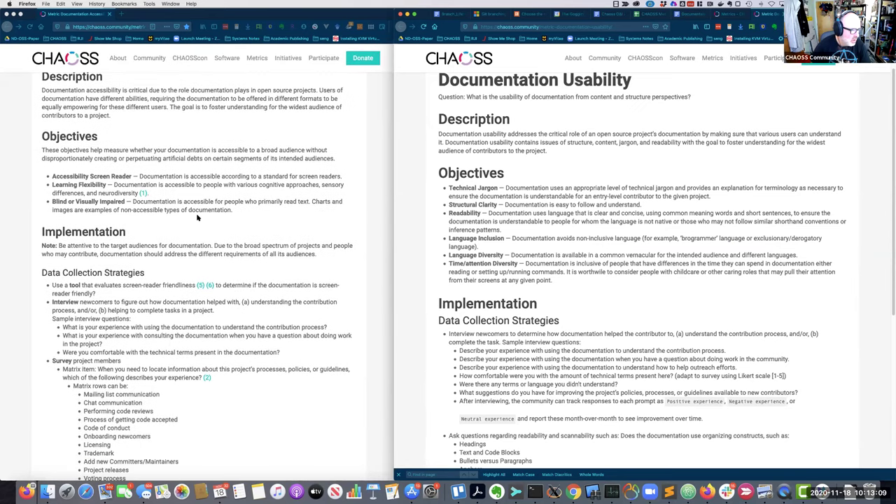
scroll(196, 218, "down", 5)
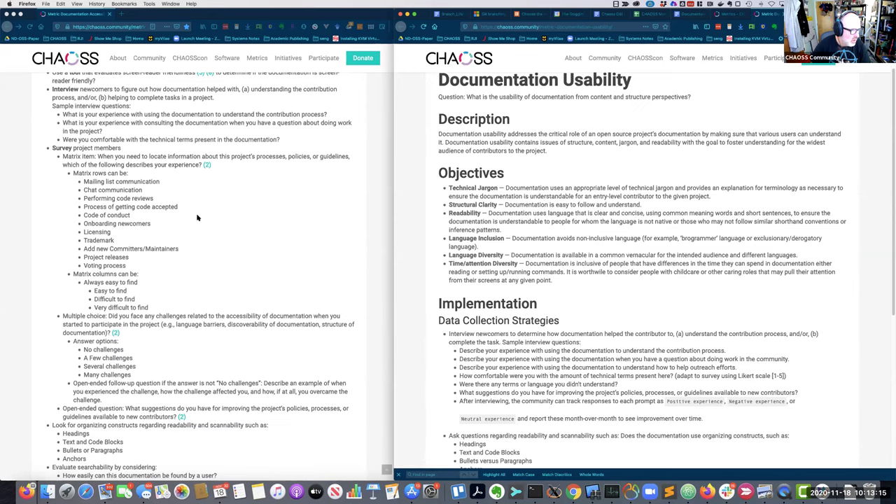
scroll(197, 218, "up", 4)
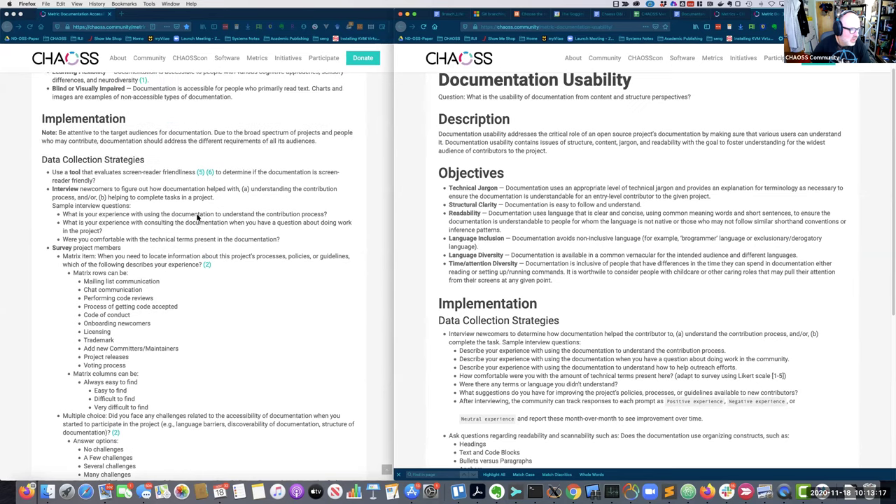
scroll(197, 218, "down", 6)
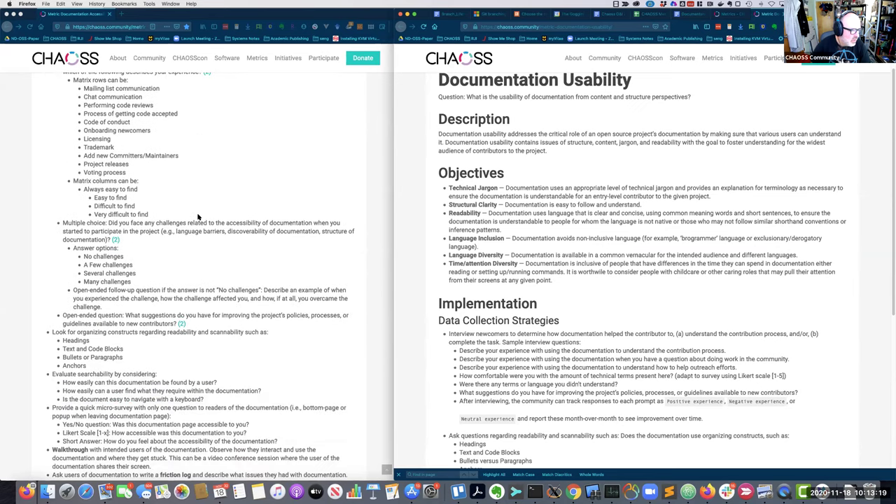
scroll(199, 218, "up", 2)
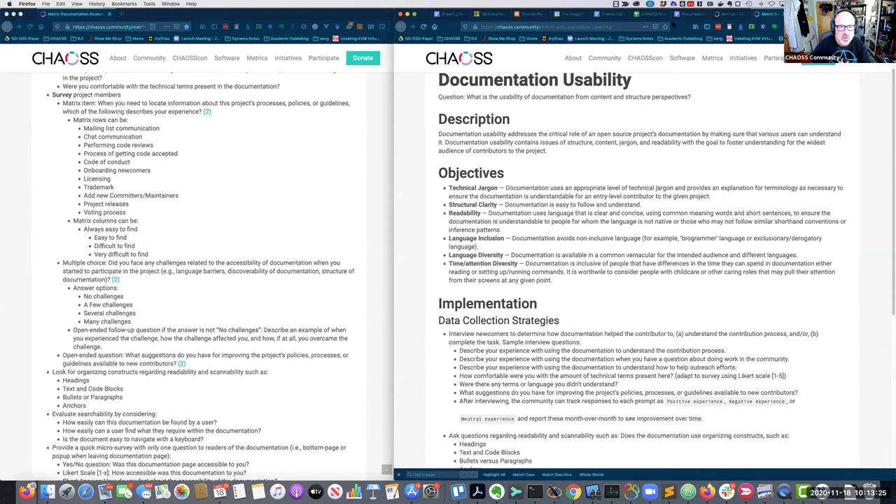
left_click(684, 15)
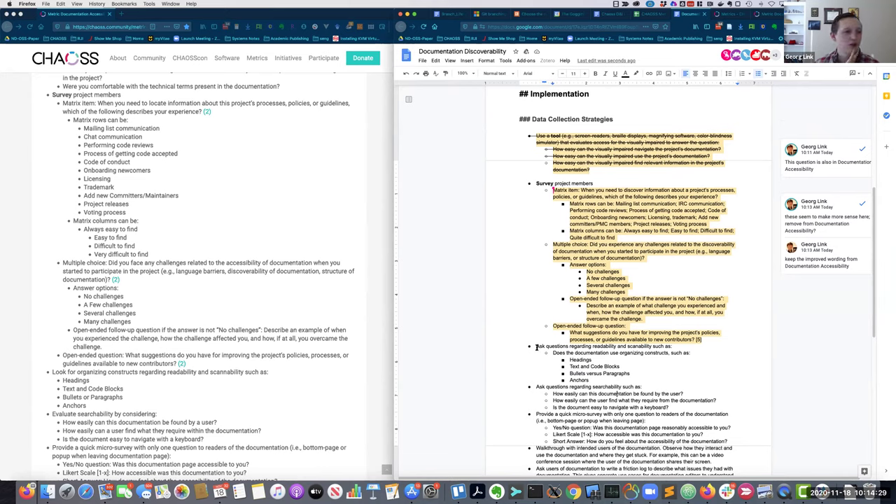
Step: Review the Documentation Discoverability draft from its last data collection strategies back up to the Description and Objectives
key("super+Tab")
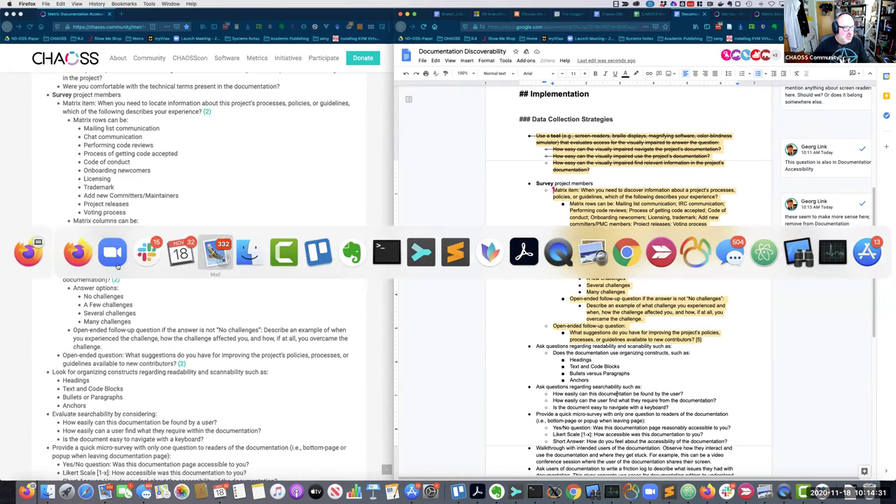
left_click(114, 256)
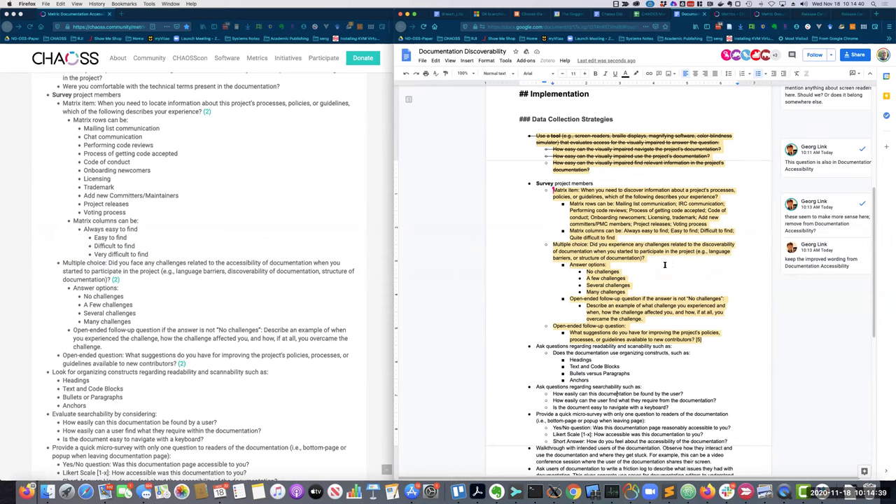
scroll(665, 265, "down", 5)
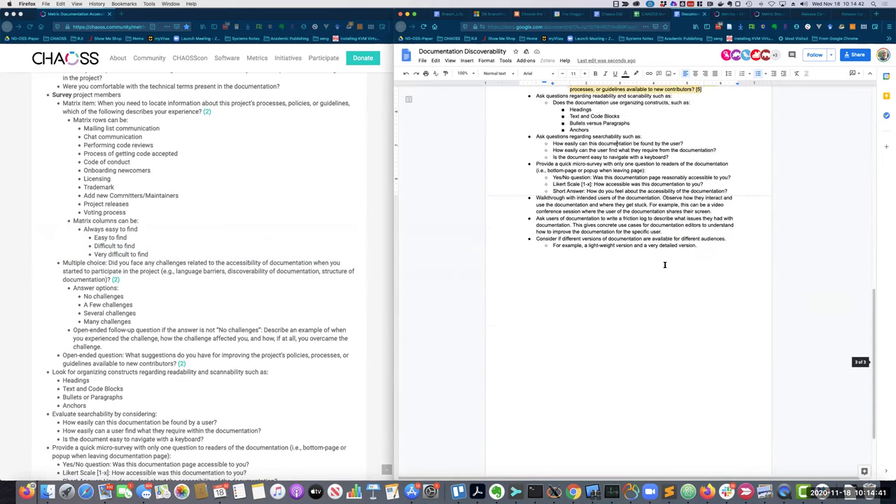
scroll(665, 266, "up", 6)
scroll(667, 266, "up", 3)
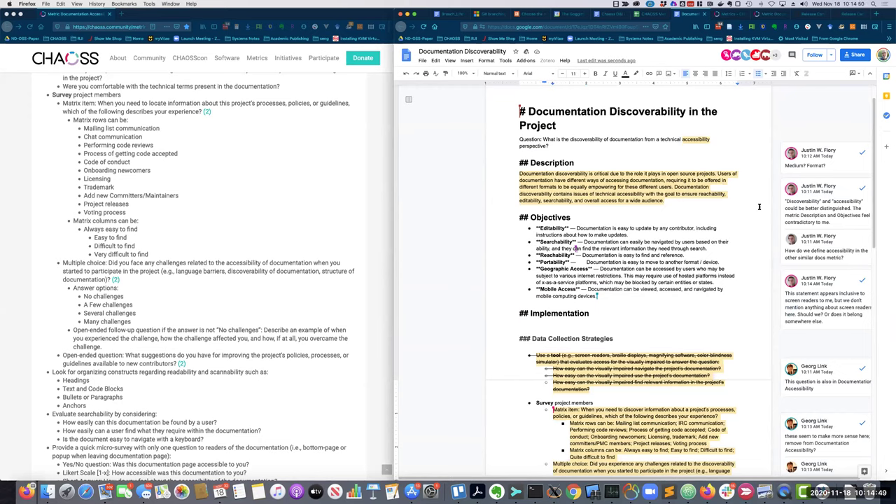
Step: Read the comment thread on the draft's Description, leave it without replying, and examine Documentation Accessibility's question, Description and Objectives for comparison
left_click(819, 261)
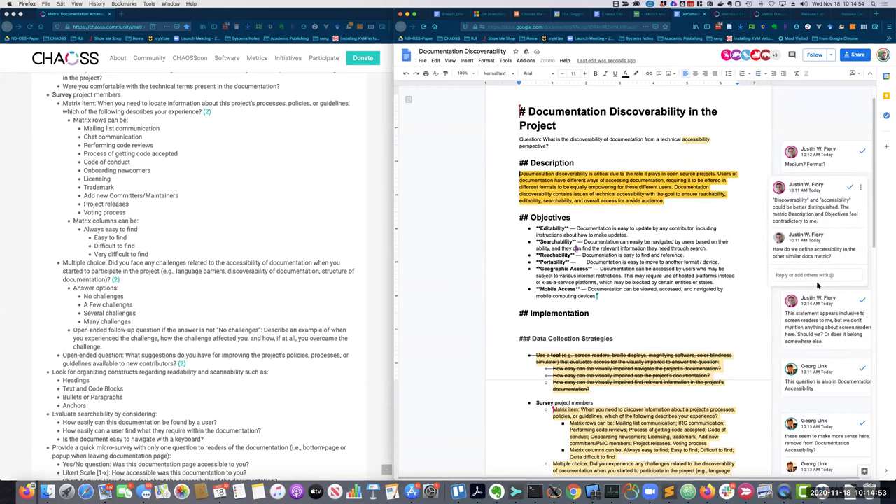
left_click(817, 275)
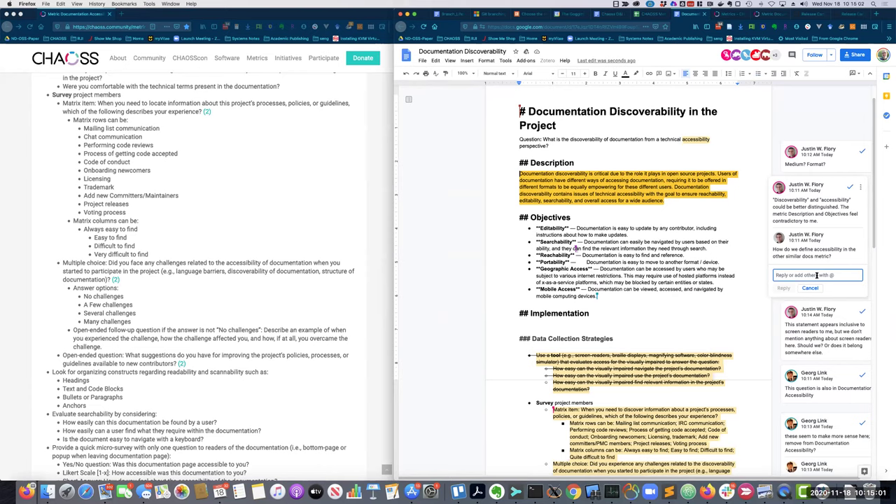
left_click(744, 252)
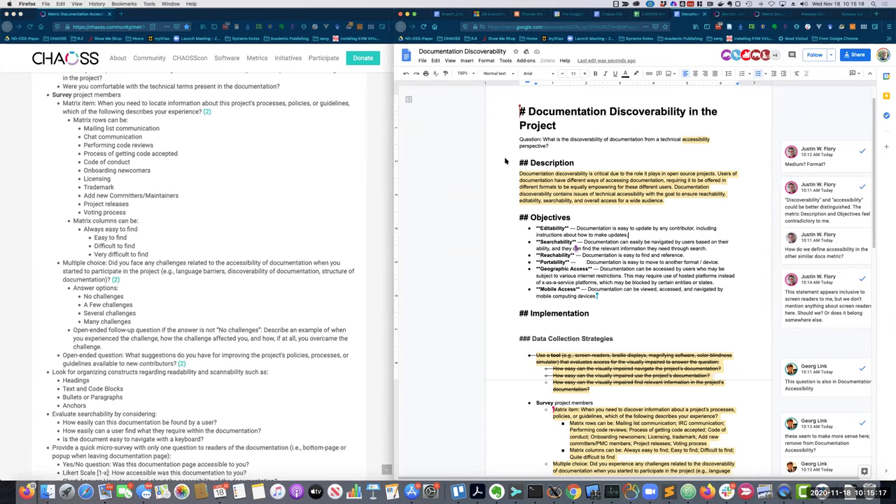
scroll(328, 212, "up", 5)
scroll(328, 211, "up", 3)
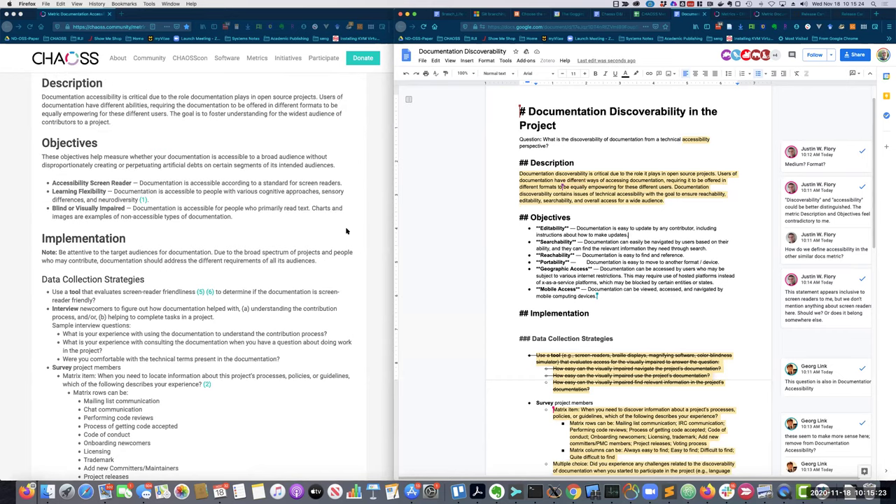
scroll(345, 231, "up", 1)
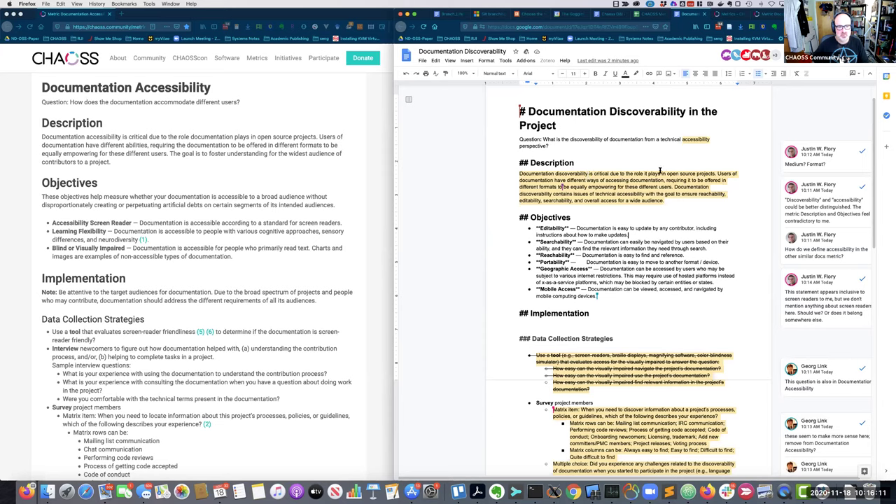
Step: Start a comment on the whole "Documentation Discoverability in the Project" title with "Be more clear about what we are going for here."
triple_click(592, 110)
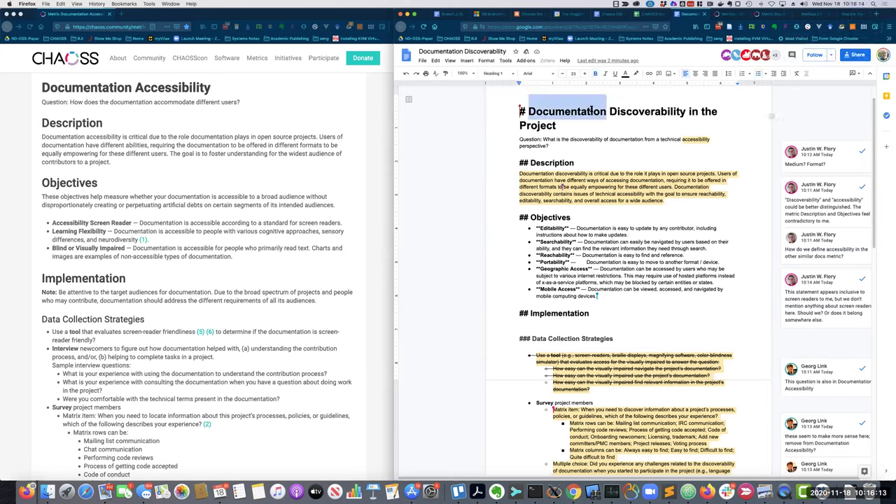
left_click(467, 60)
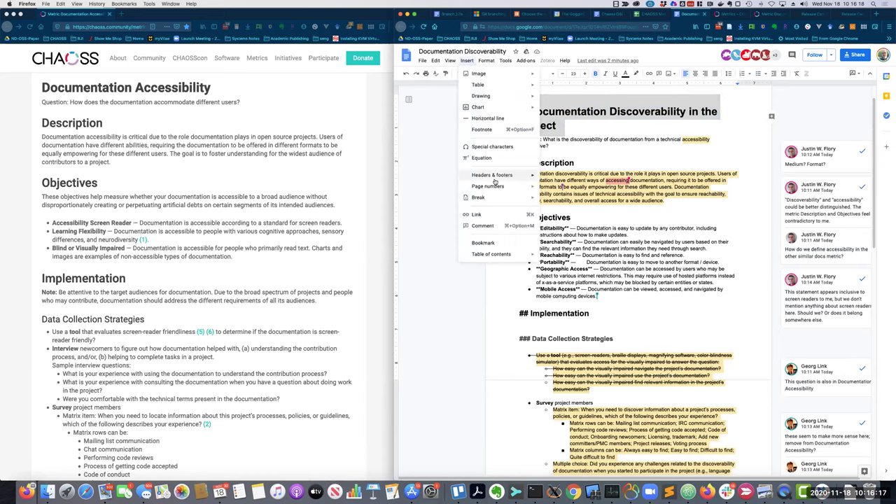
left_click(492, 225)
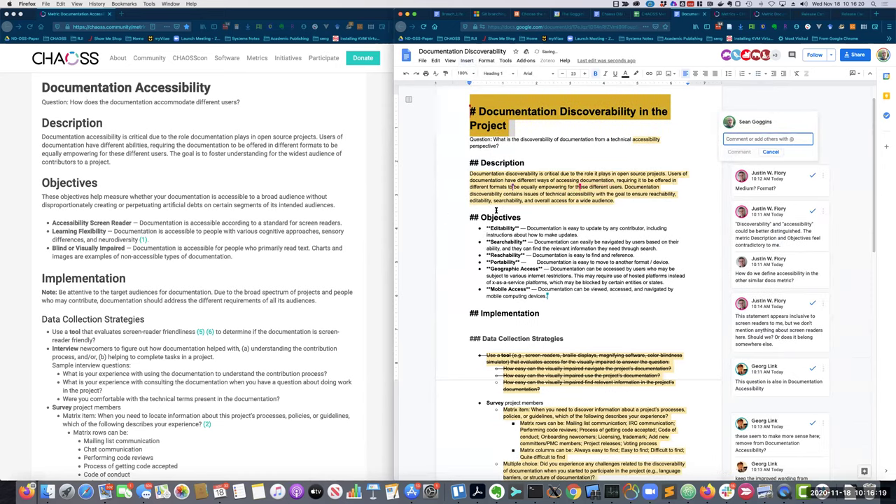
type("Be more clear about what w")
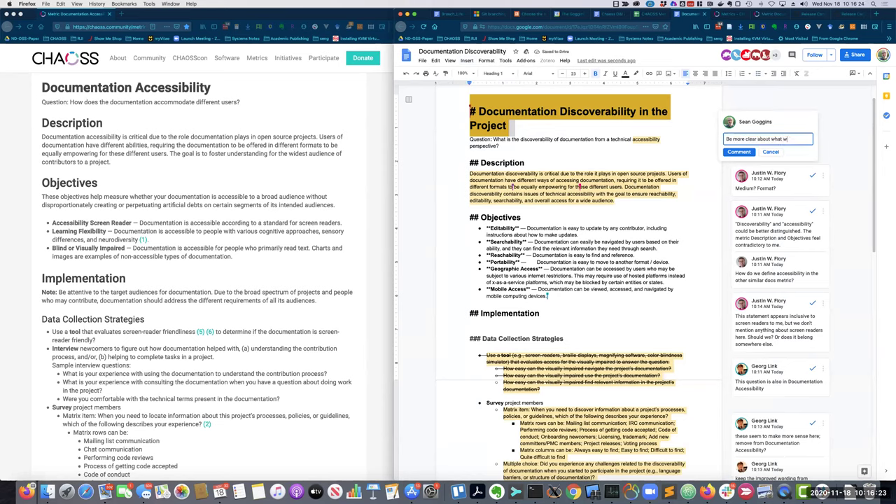
type("e are going")
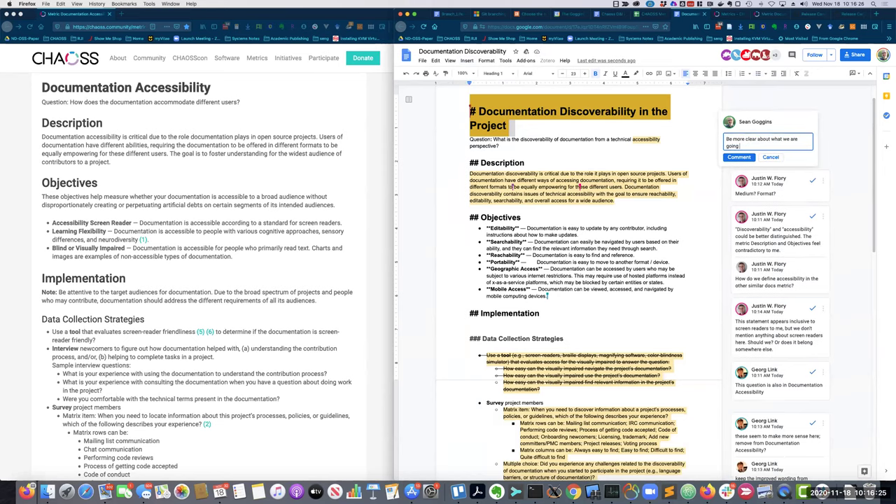
type(" for h")
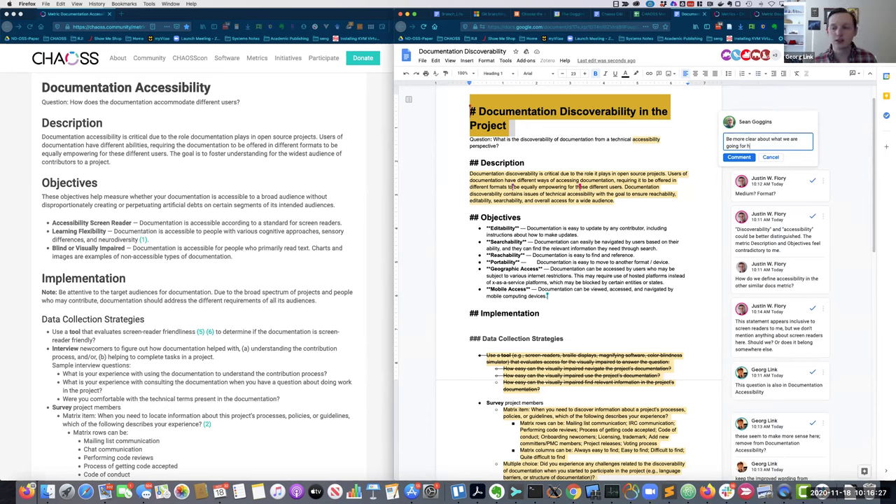
type("ere. What a")
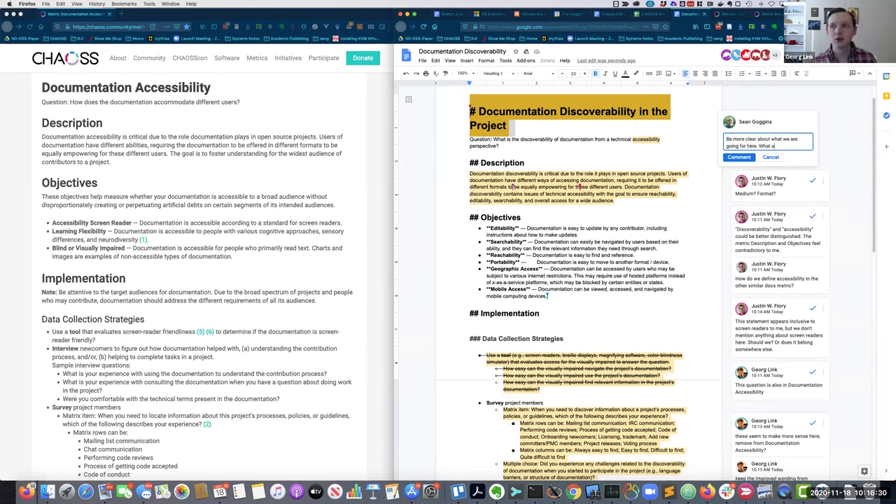
Step: Continue the title comment with: What we are looking for in this metric is "can I find the documentation easily
key("BackSpace")
type("we are look")
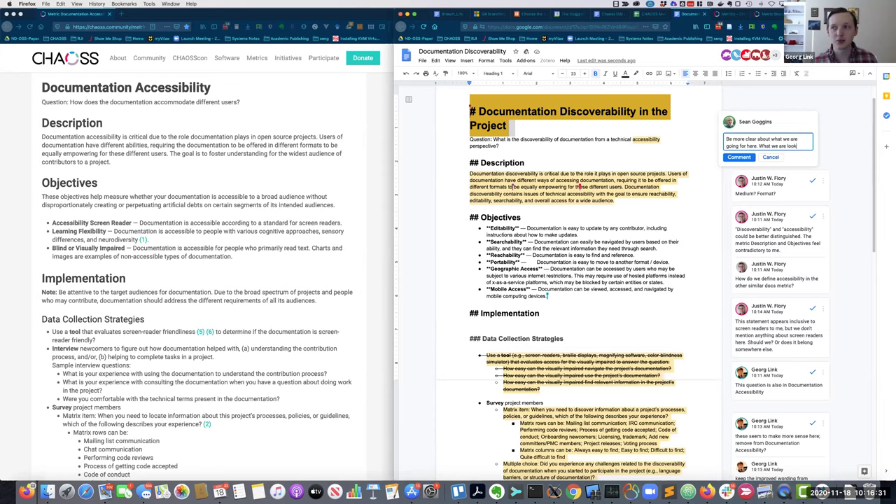
type("ing for in ")
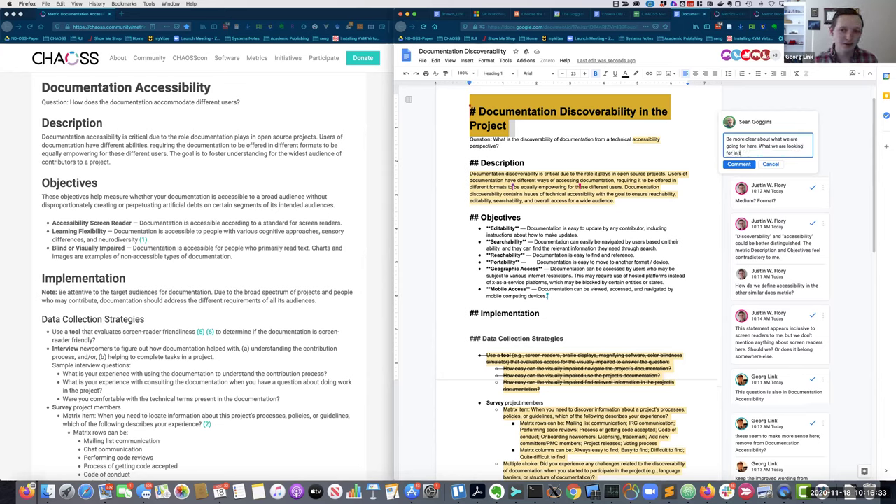
type("this metric is \"can I fin")
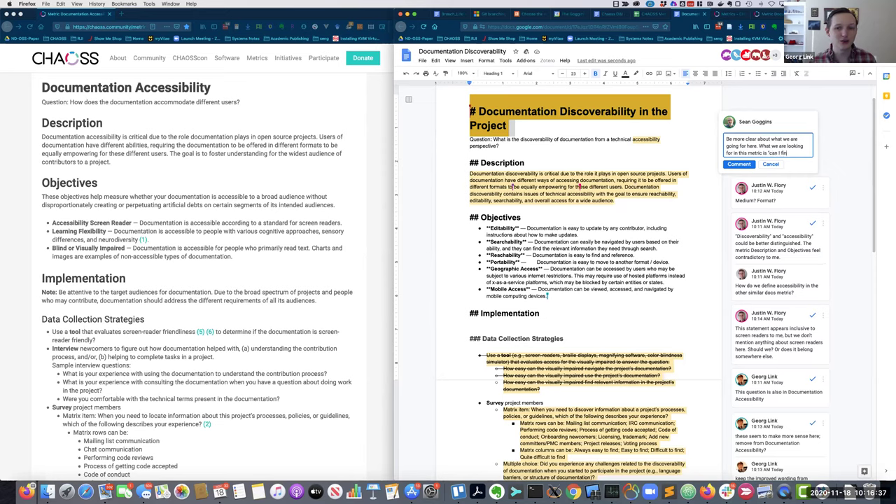
type("d the documentat")
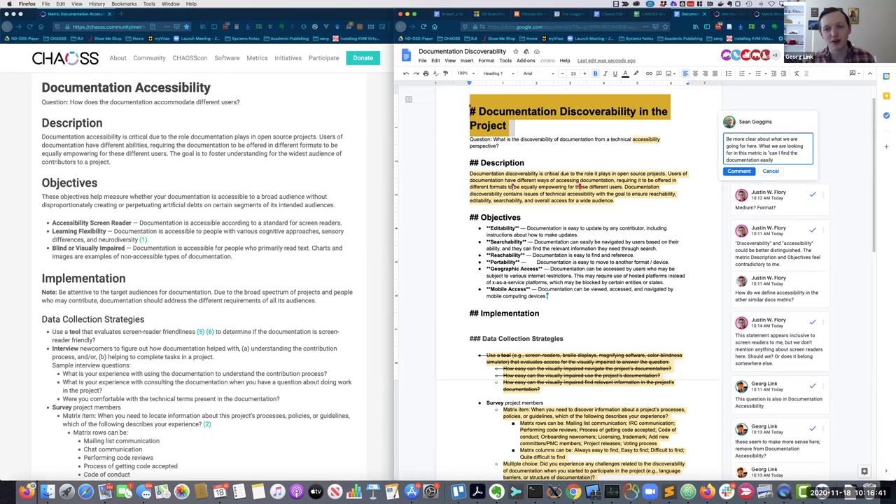
type("ion easily")
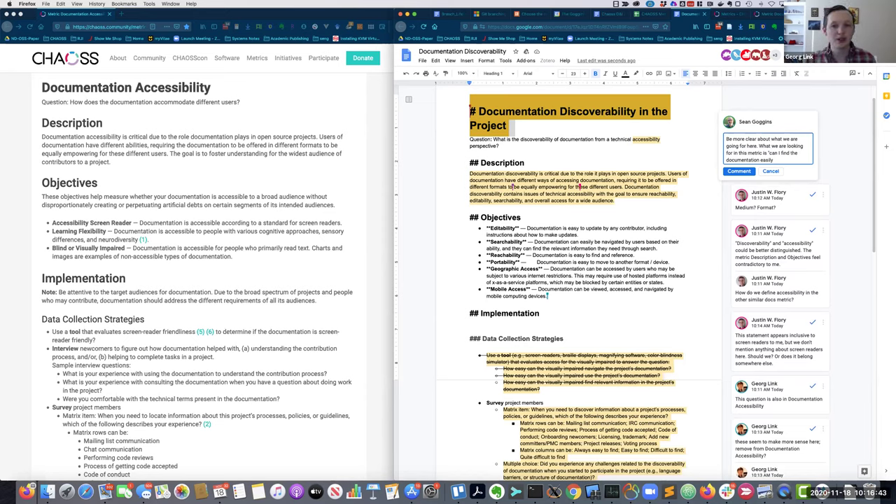
Step: Complete the title comment with: ?", and when I find it "does it answer my question". Post the comment
type("?\", and when I find it does")
key("BackSpace")
key("BackSpace")
key("BackSpace")
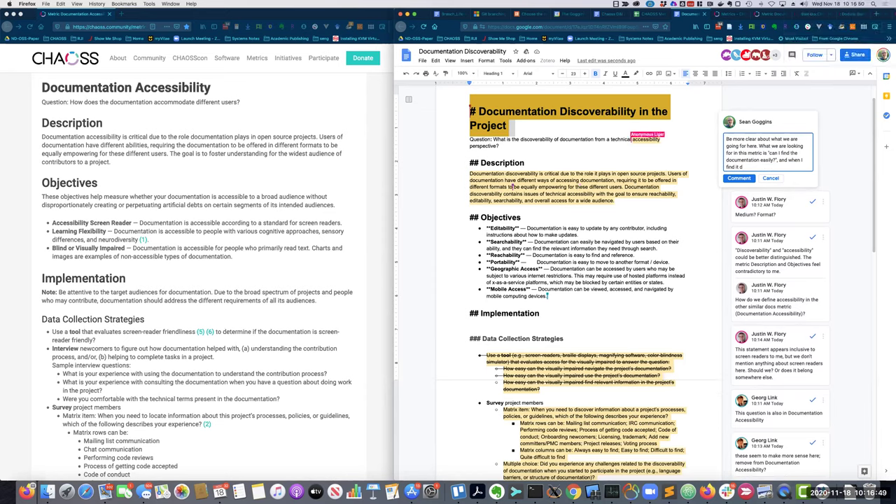
key("BackSpace")
type("\"does it answer my que")
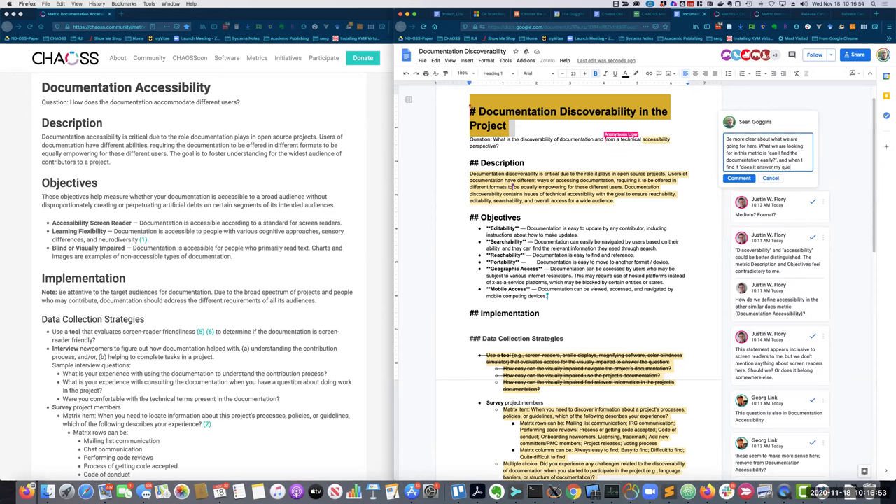
type("stion\".")
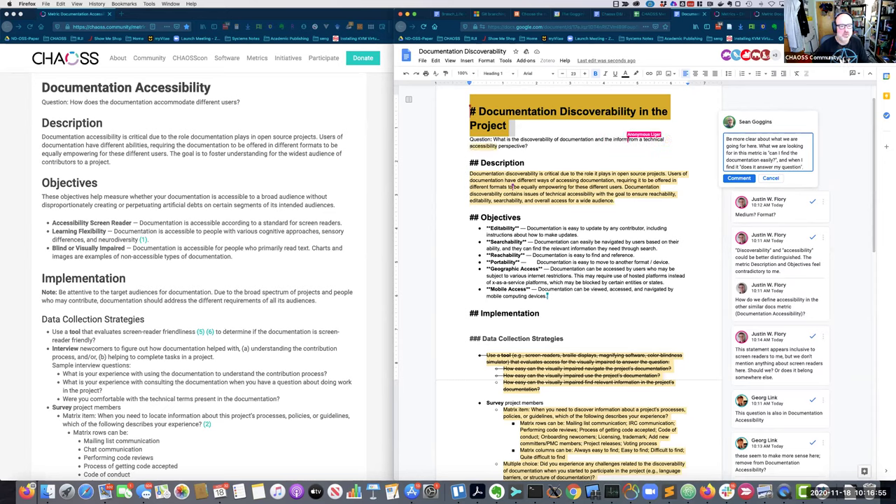
left_click(739, 179)
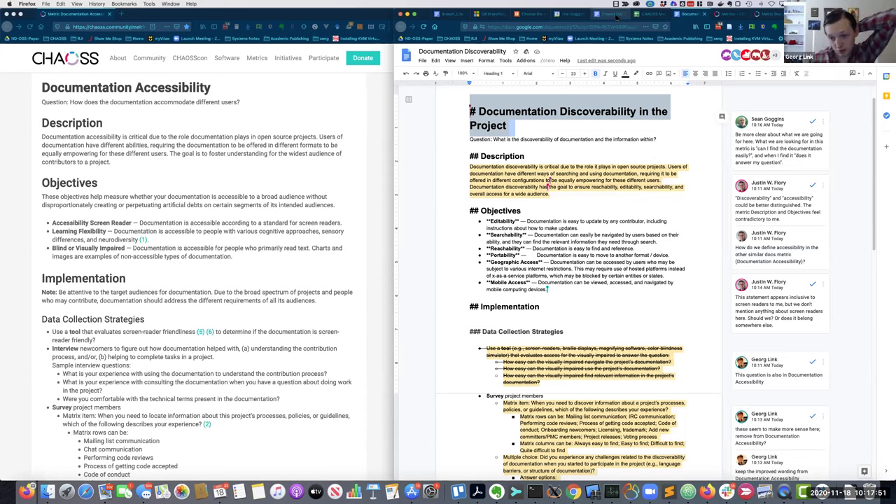
Step: Open the Communication Channels draft linked in the Chaoss D&I in Open Source WG notes and accept the signed-in account
left_click(613, 14)
scroll(661, 142, "down", 3)
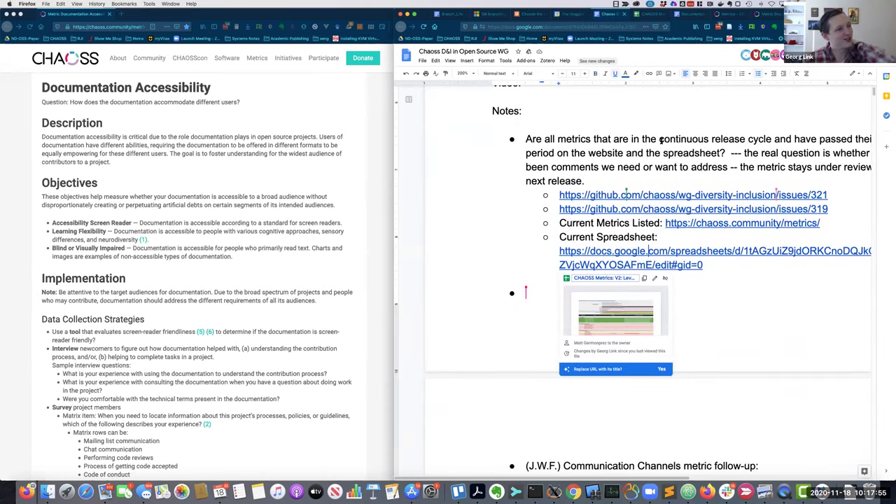
scroll(661, 142, "down", 7)
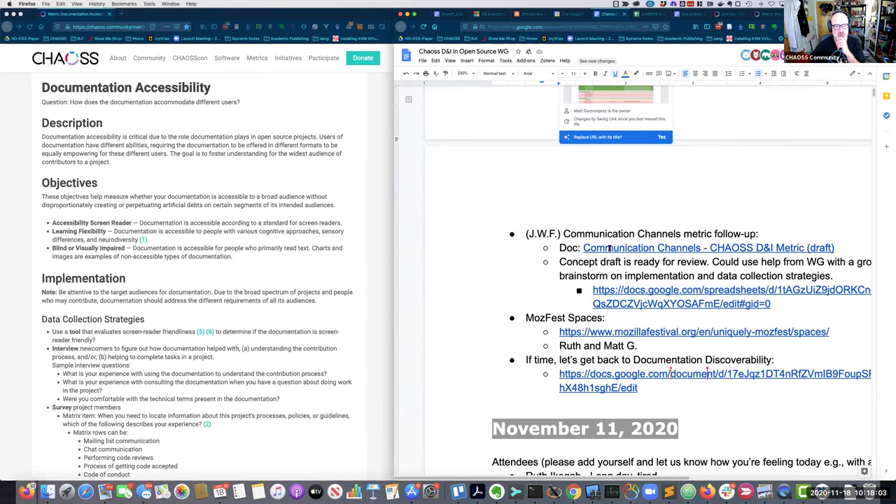
scroll(609, 248, "right", 2)
left_click(609, 248)
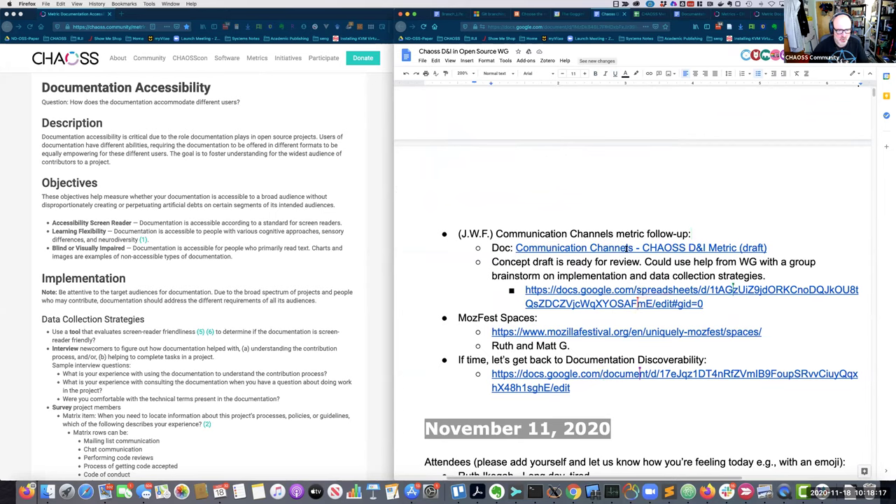
left_click(627, 248)
left_click(574, 306)
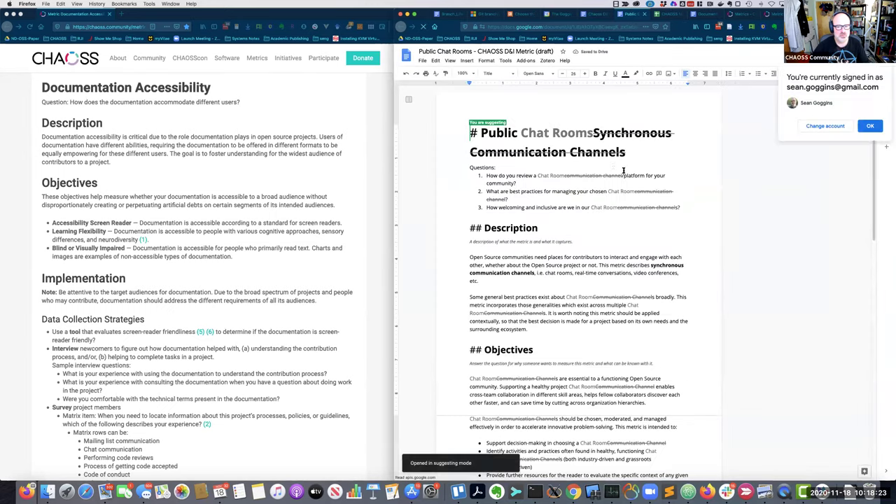
left_click(869, 126)
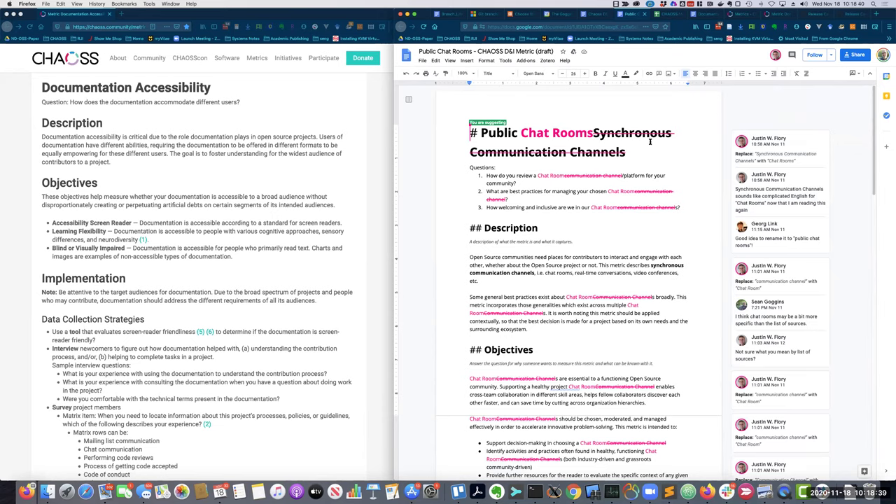
Step: Select the web address of the Public Chat Rooms draft, and switch to Zoom and back to Firefox
left_click(611, 28)
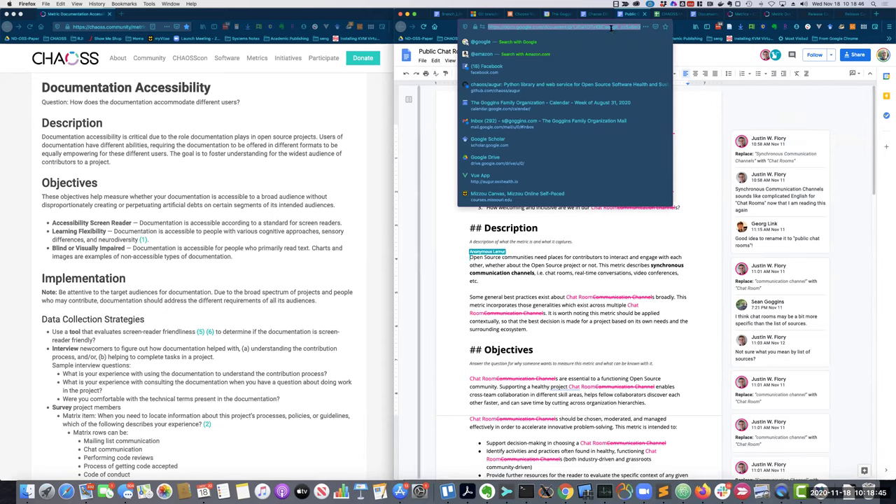
key("super+Tab")
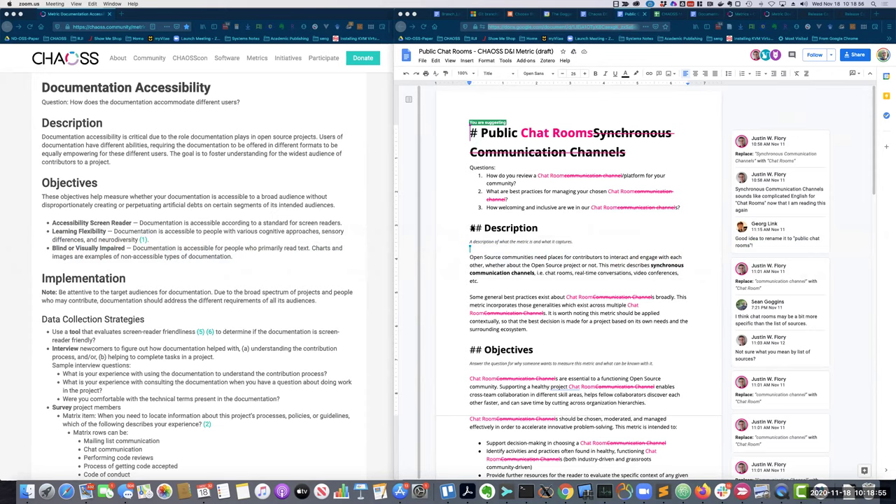
left_click(300, 103)
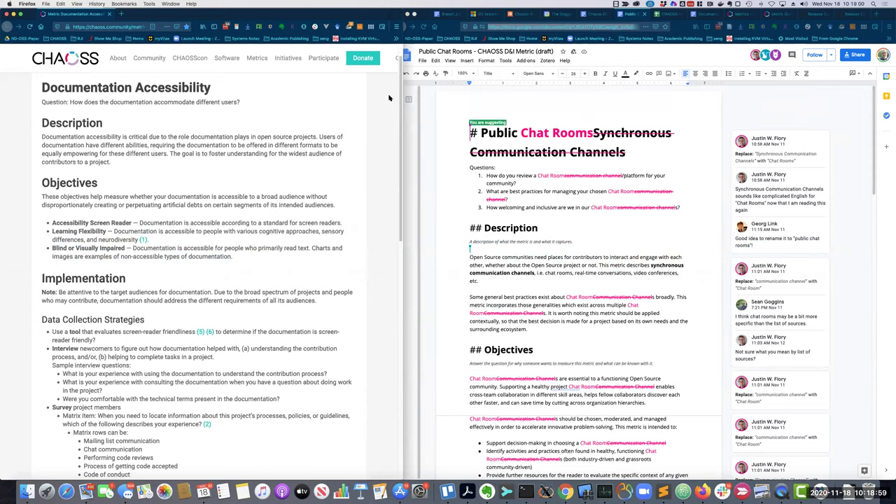
Step: Select "Rooms" in the draft's title to open the suggestion thread about replacing "Synchronous Communication Channels" with "Chat Rooms"
left_click(662, 174)
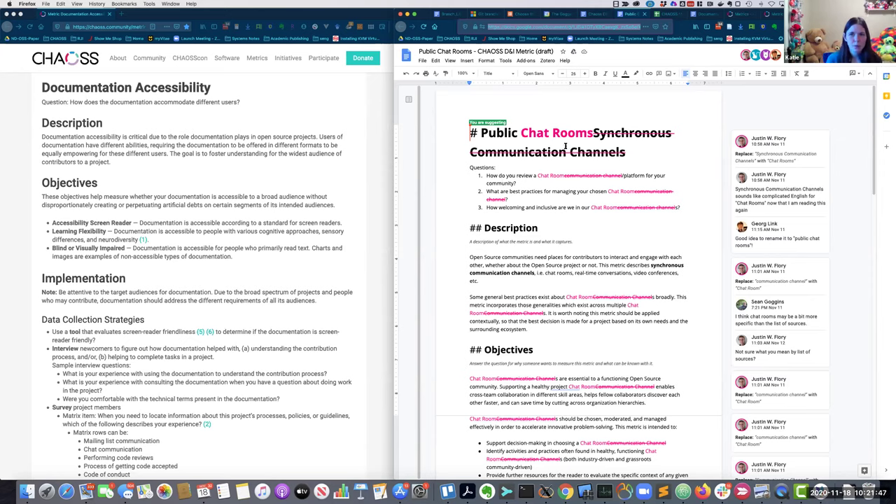
double_click(566, 145)
double_click(565, 134)
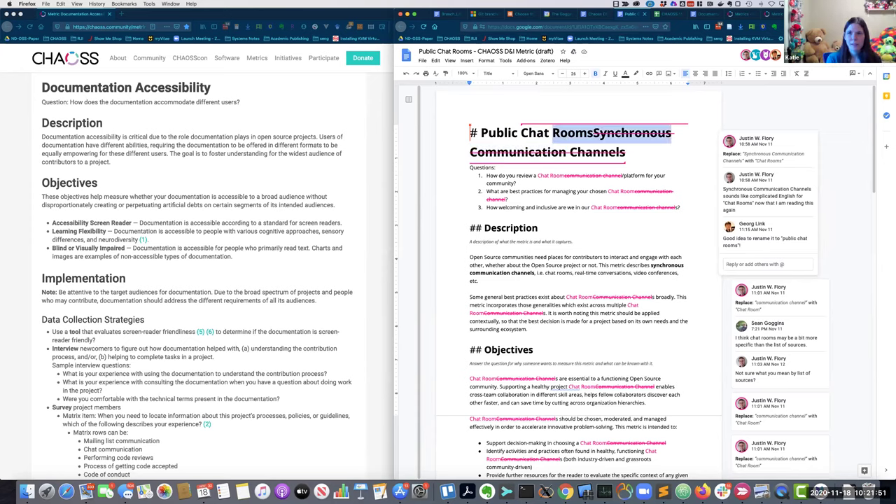
Step: In suggesting mode, propose replacing "RoomsSynchronous Communication Channels" in the draft's title with "Channels"
key("Left")
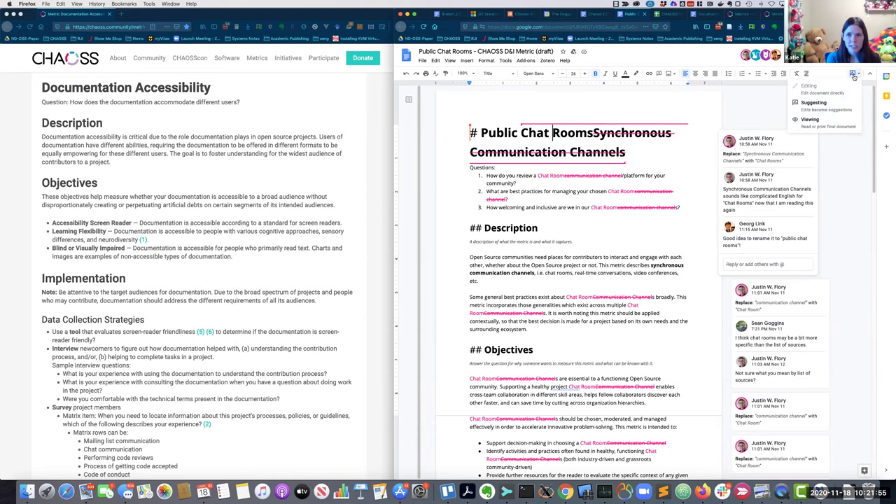
left_click(830, 105)
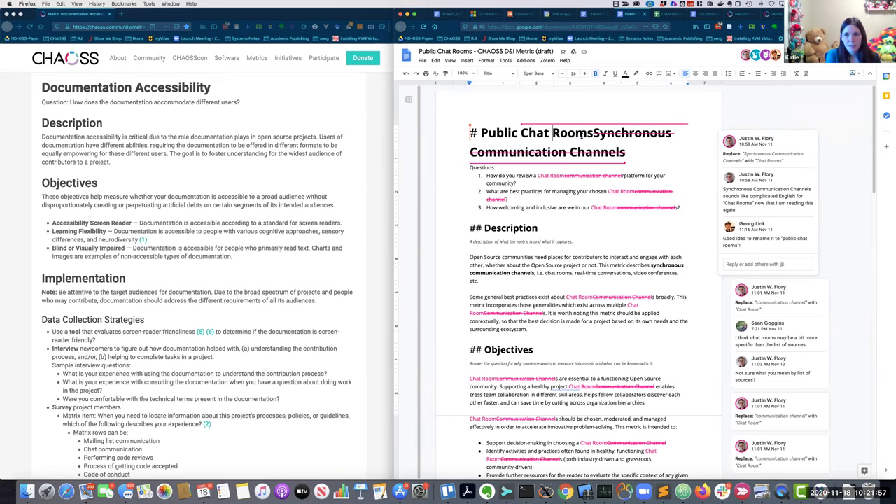
type("Channels")
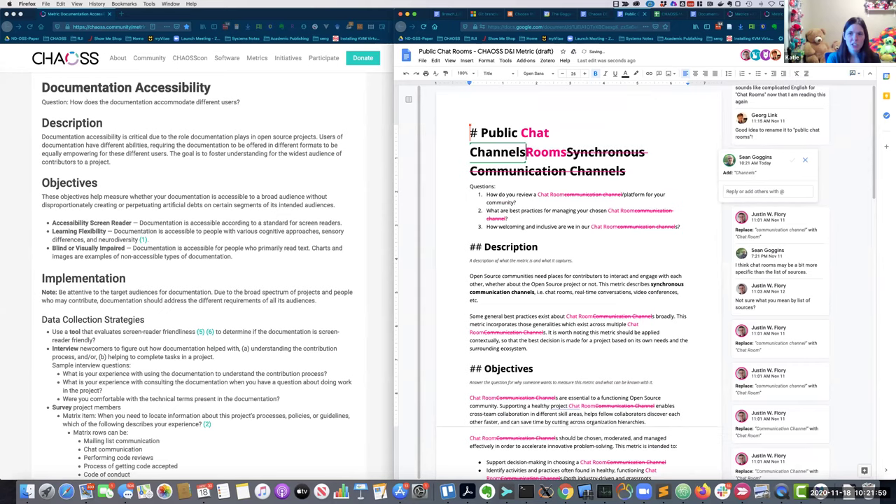
key("shift+Down")
key("shift+Down")
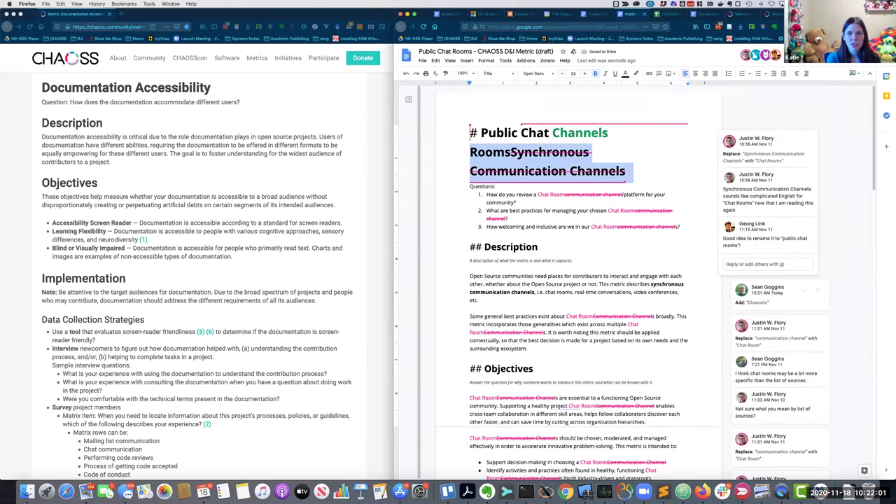
key("BackSpace")
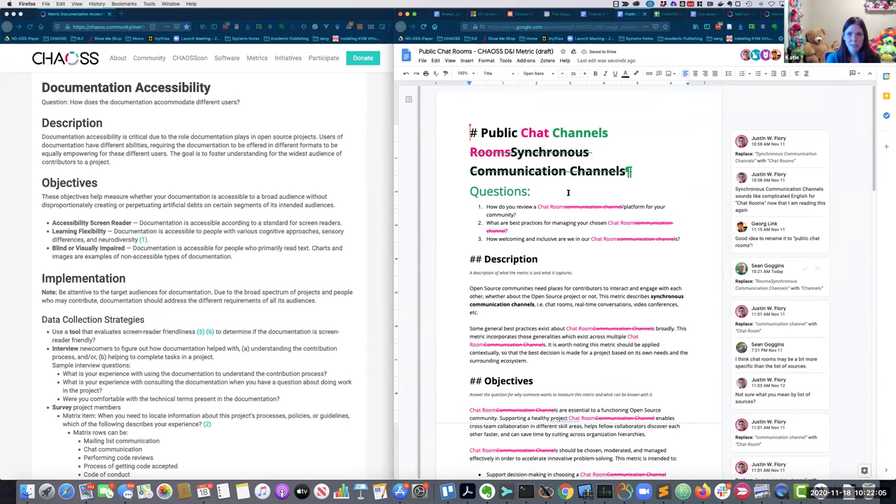
Step: Examine the draft's Questions, Description, Objectives, Filters and References sections along with their suggestions and comments
left_click(644, 294)
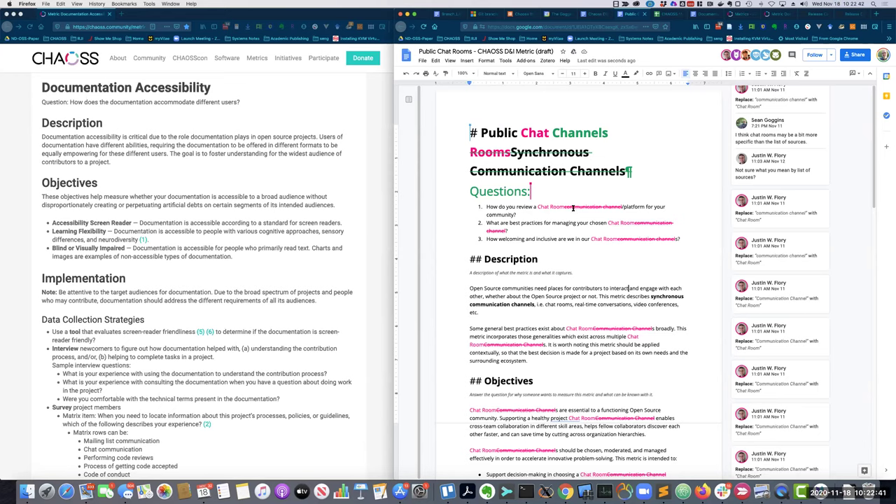
left_click(489, 207)
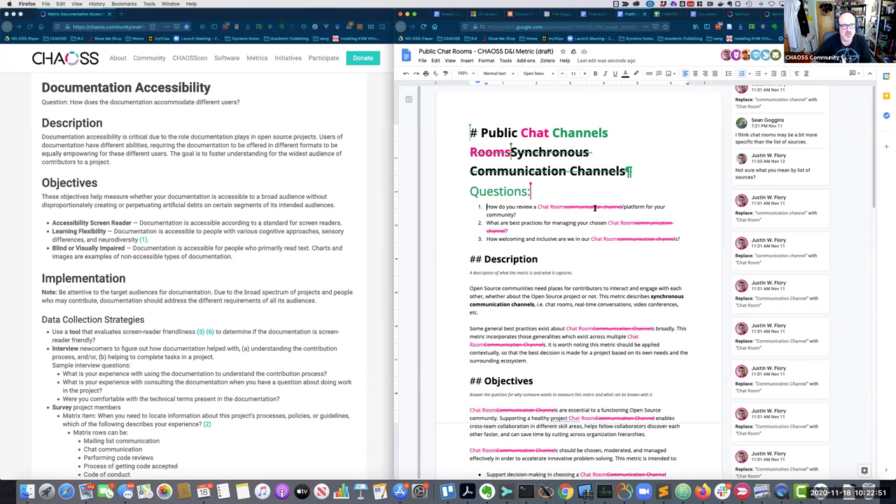
scroll(596, 207, "down", 4)
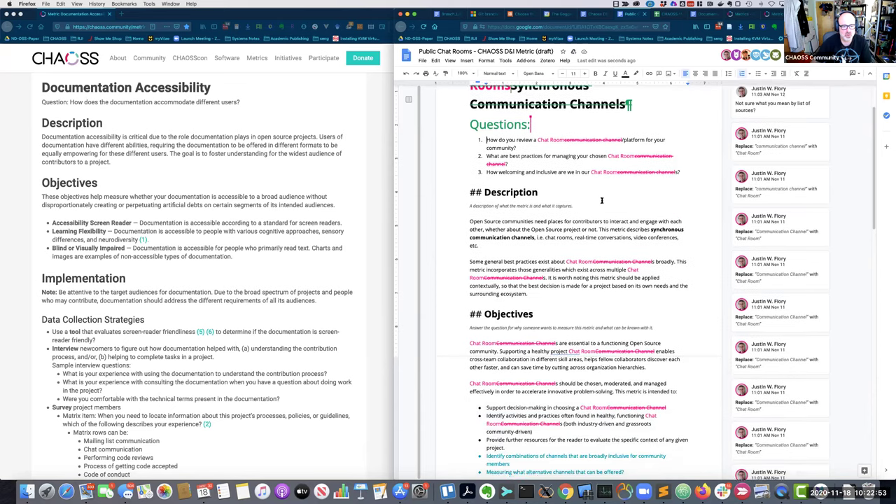
scroll(601, 201, "down", 3)
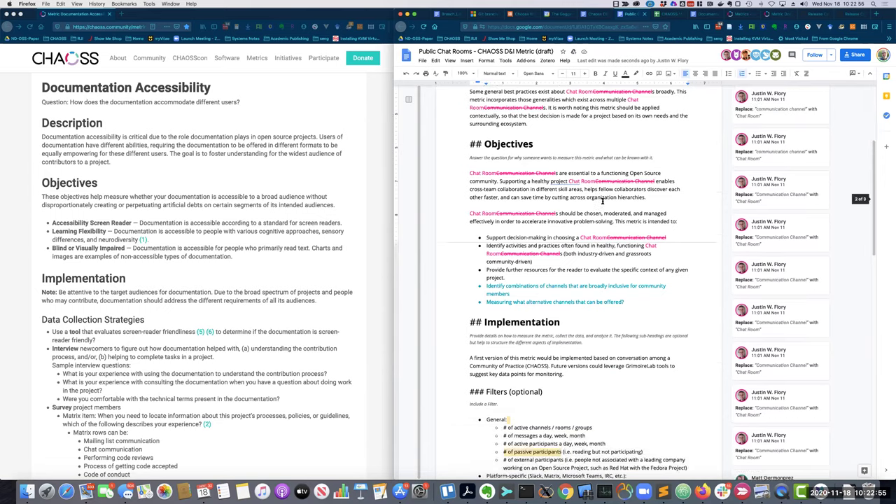
scroll(602, 201, "down", 9)
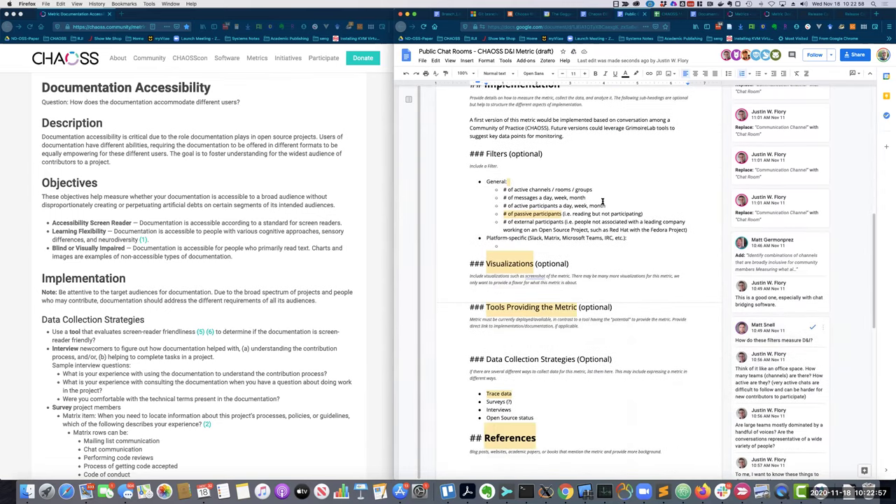
scroll(602, 201, "up", 1)
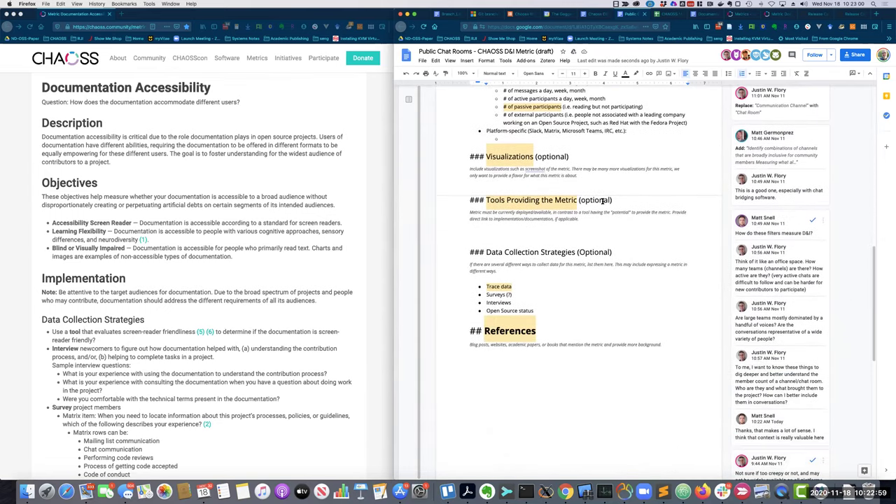
scroll(602, 201, "up", 11)
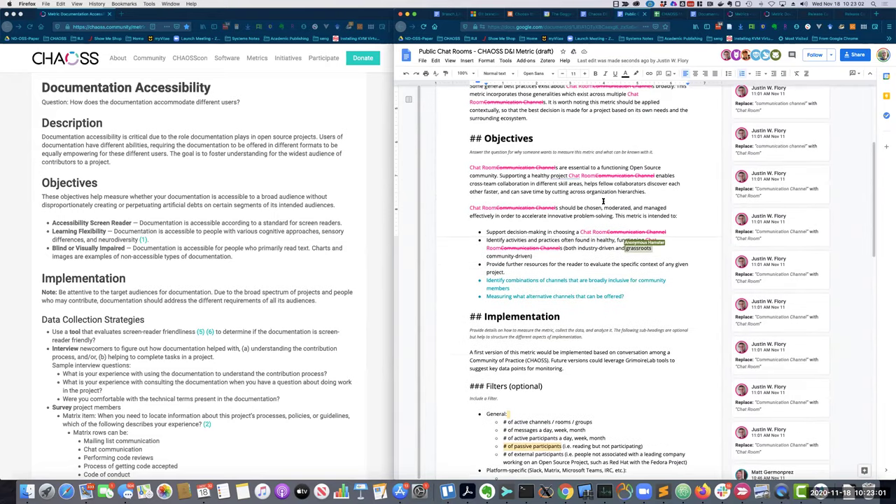
scroll(602, 201, "up", 4)
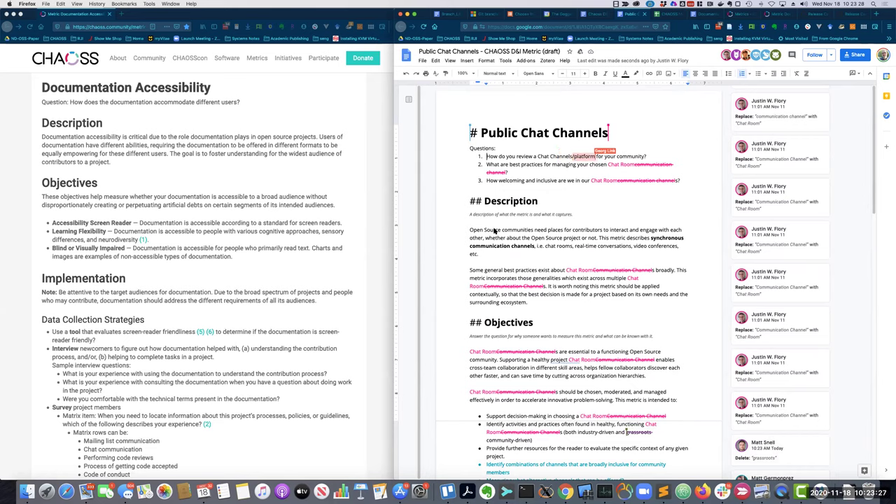
Step: In the first Description sentence, suggest replacing the comma after "each other" with ". Much of this communication is likely to be"
left_click(534, 238)
left_click_drag(507, 240, 598, 238)
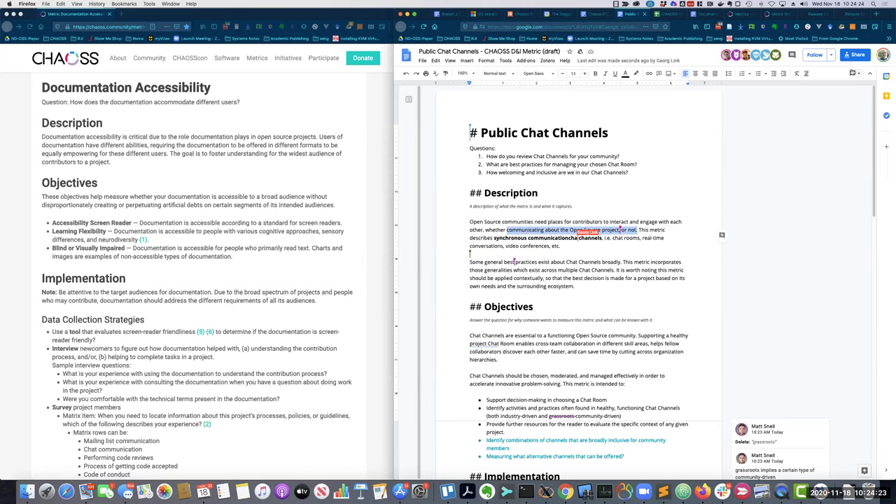
left_click(854, 73)
key("Escape")
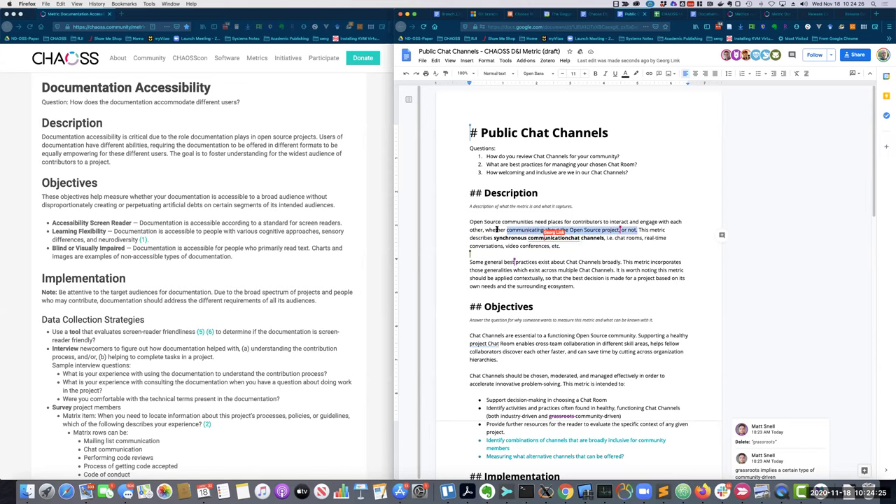
left_click(483, 229)
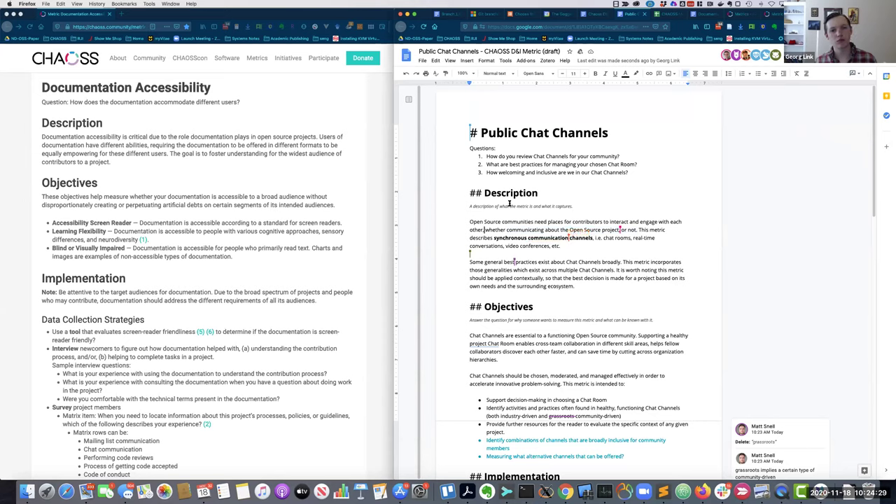
key("BackSpace")
type(". Some")
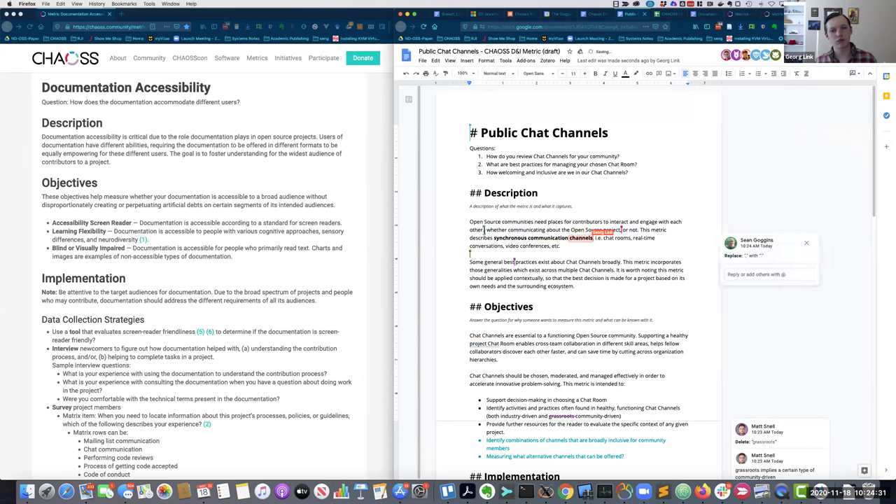
type(" of t")
key("BackSpace")
key("BackSpace")
key("BackSpace")
key("BackSpace")
key("BackSpace")
key("BackSpace")
key("BackSpace")
key("BackSpace")
key("BackSpace")
type("Much of this communication is likely to be")
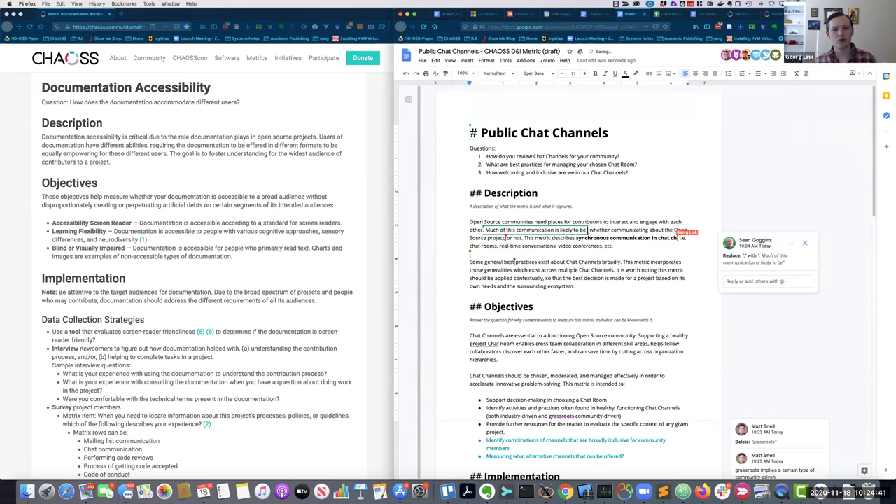
Step: Complete the suggested Description sentence with "project related, but there may also be space for general social connection with other contributors."
type(" project related ")
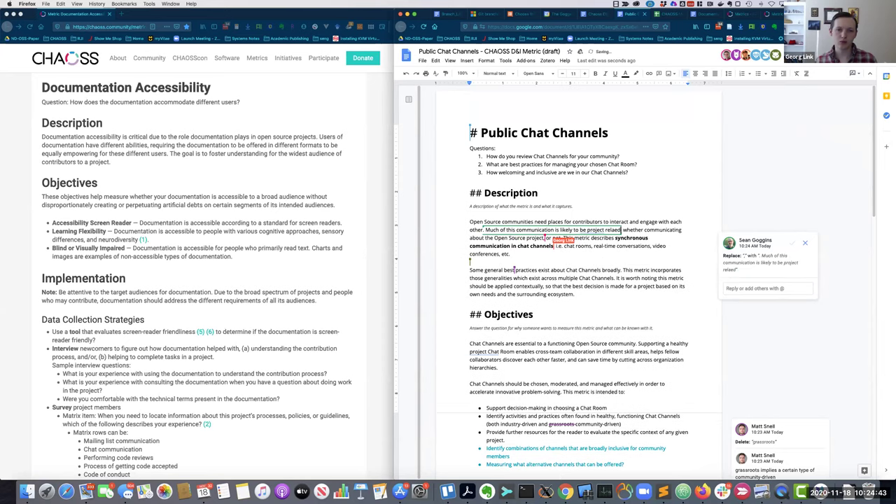
type(", but there")
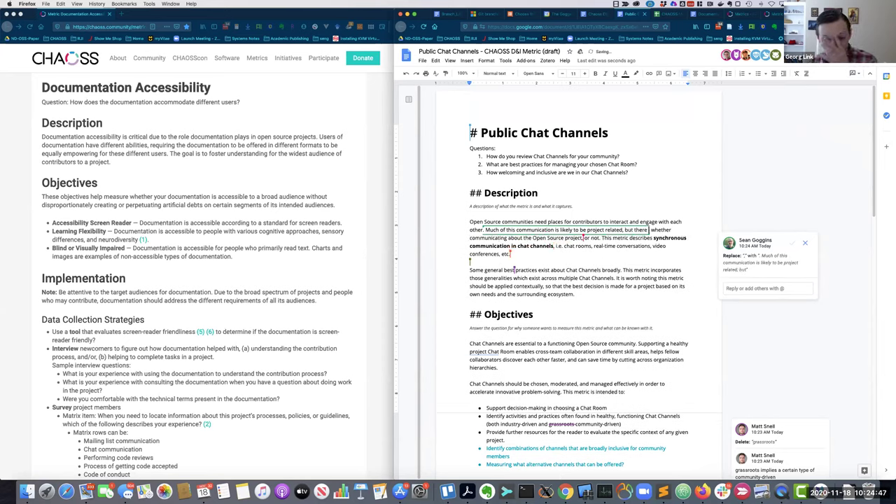
type(" may also be spac ")
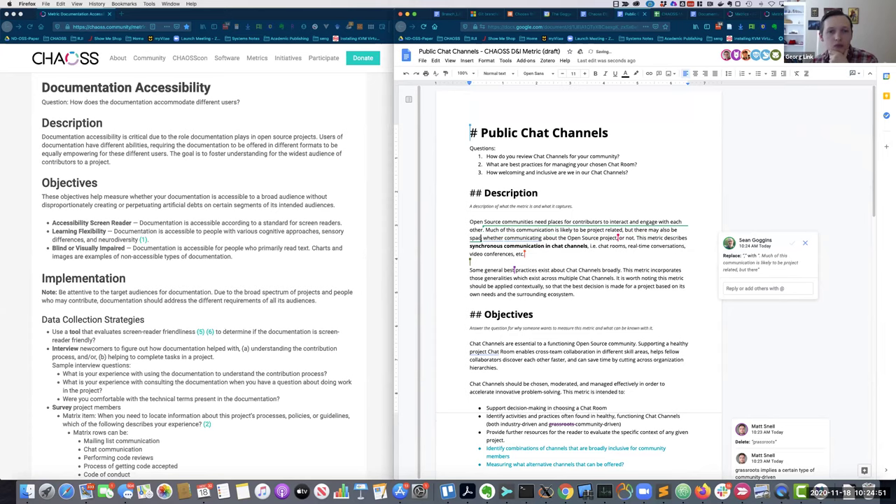
type("e for general social connection with other contributors. whether communicating")
Step: Suggest deleting ", whether communicating about the Open Source project, or not." from the Description's first paragraph
key("shift+Down")
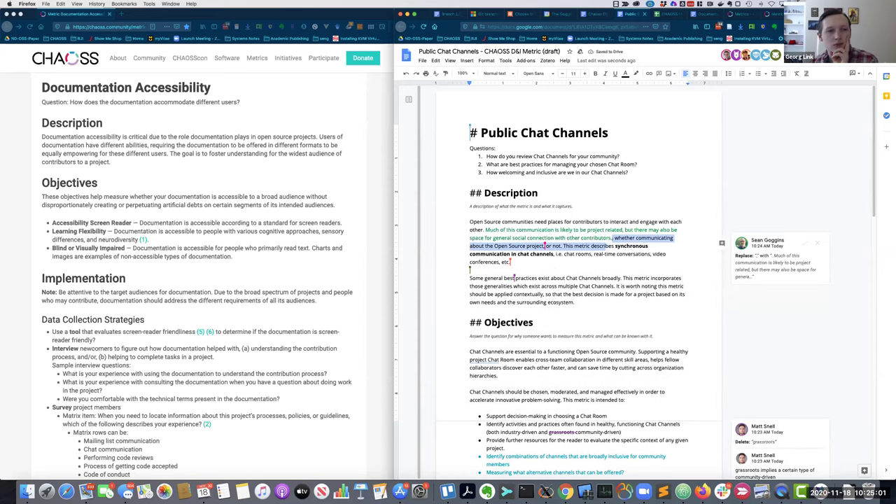
key("shift+Left")
key("shift+Left")
key("shift+Left")
key("shift+Left")
key("shift+Left")
key("shift+Left")
key("shift+Left")
key("shift+Left")
key("shift+Left")
key("BackSpace")
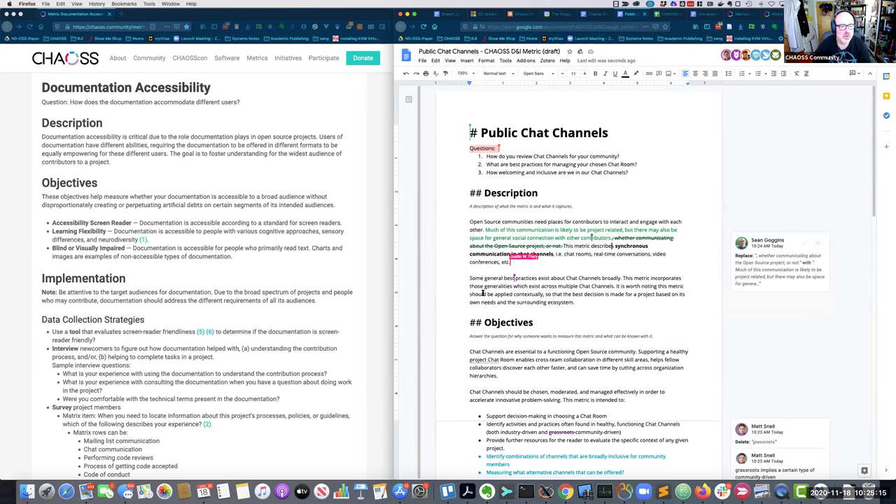
left_click_drag(484, 277, 622, 278)
left_click(618, 293)
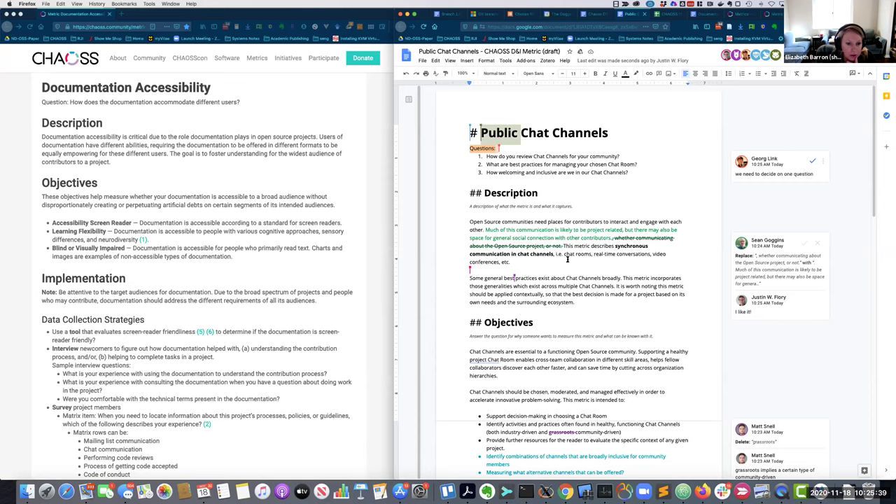
Step: Suggest adding "For example, simply by enumerating the" at the end of the "Provide further resources" bullet under Objectives
scroll(535, 325, "down", 3)
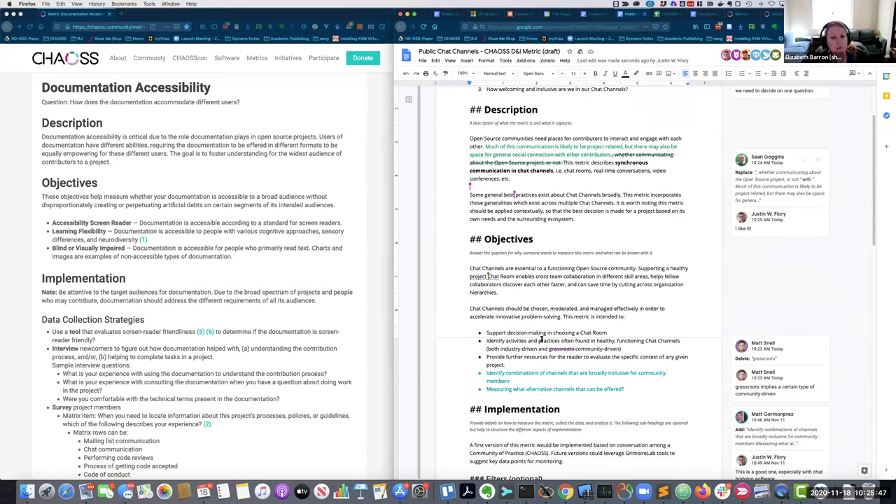
triple_click(532, 358)
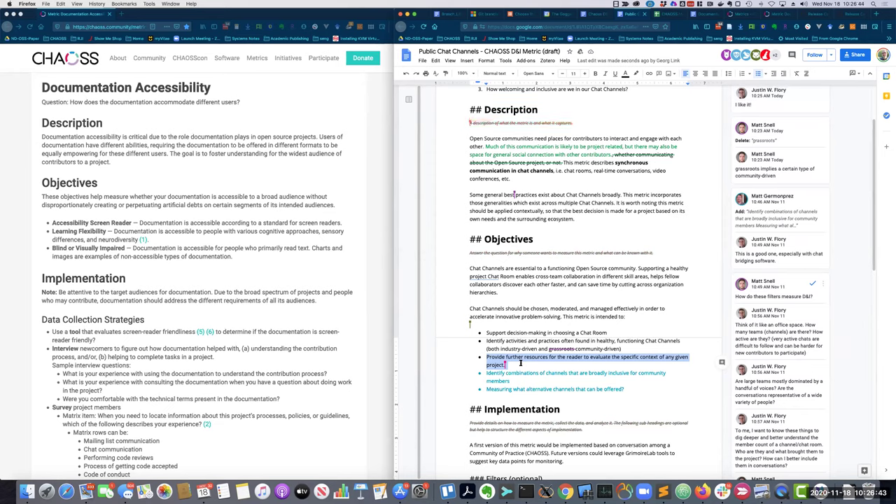
left_click(520, 362)
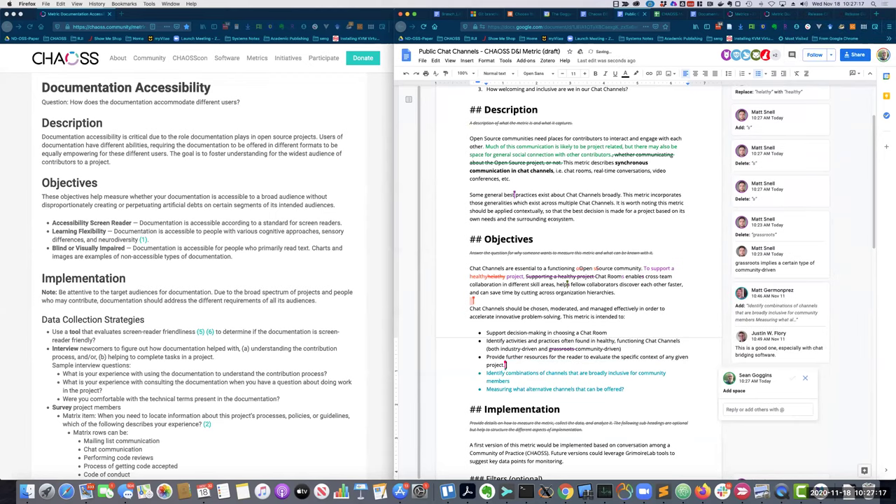
type("For example,")
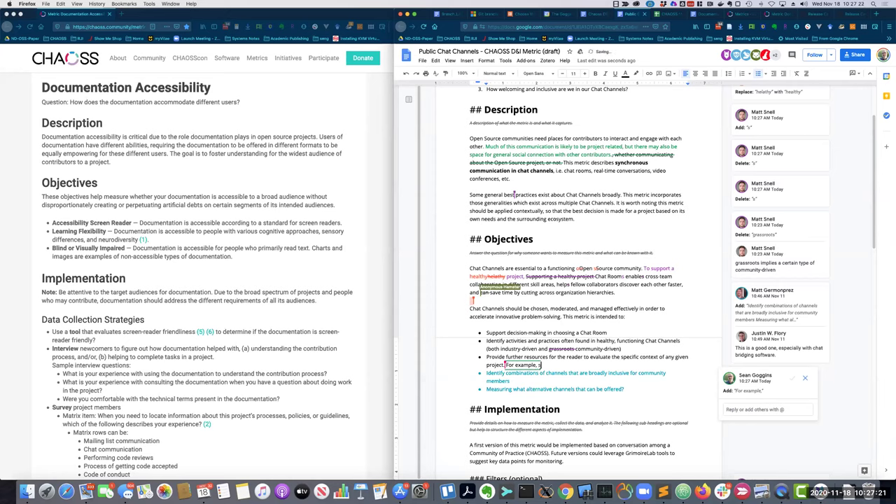
type(" simply by")
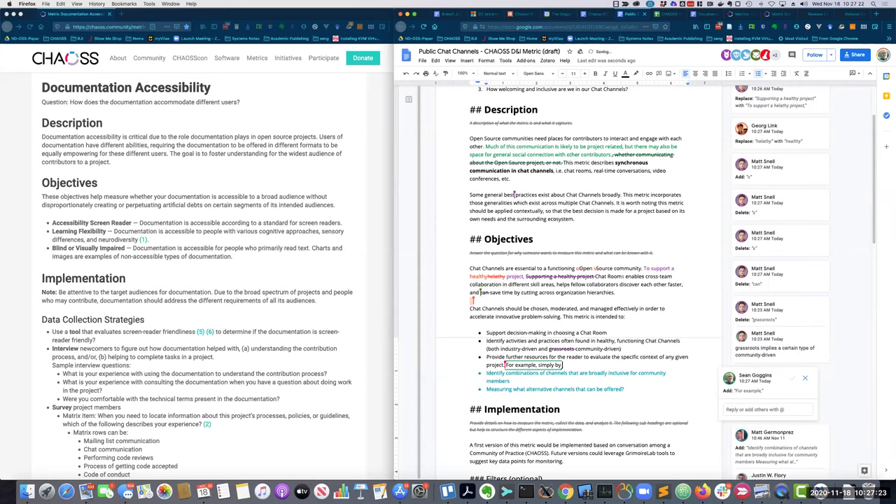
type(" enumerating")
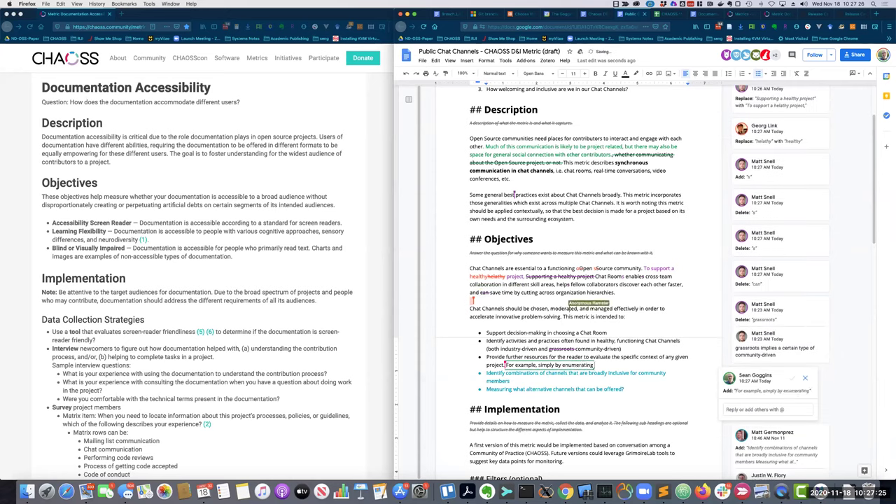
type(" the")
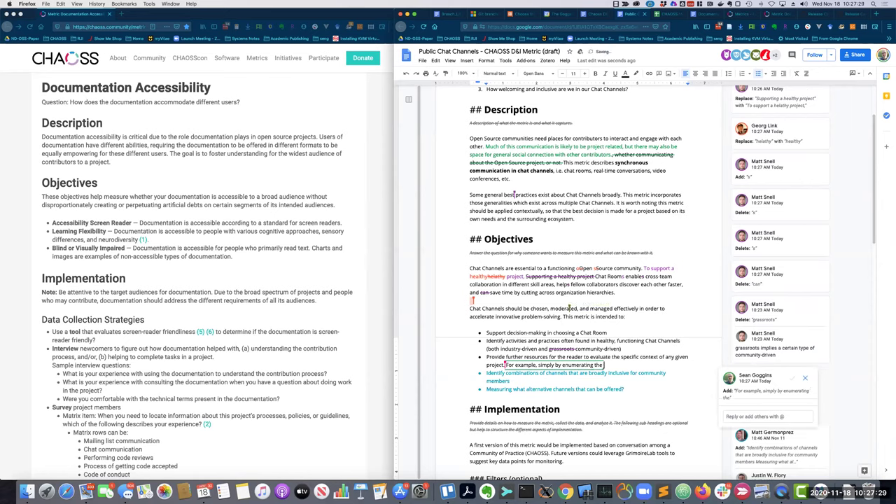
Step: Extend the suggested "For example" sentence under Objectives with "platforms current open source projects use for synchronous communication, we may help new projects identify"
type(" platforms current o")
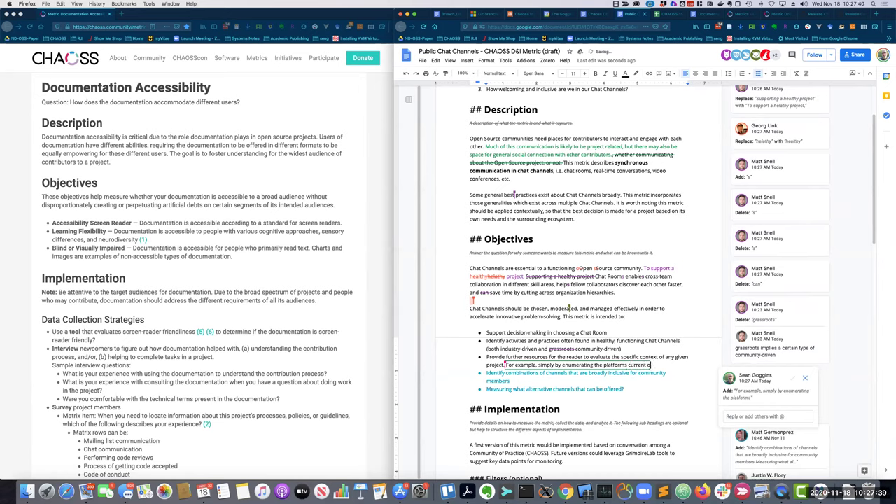
type("pen source projec")
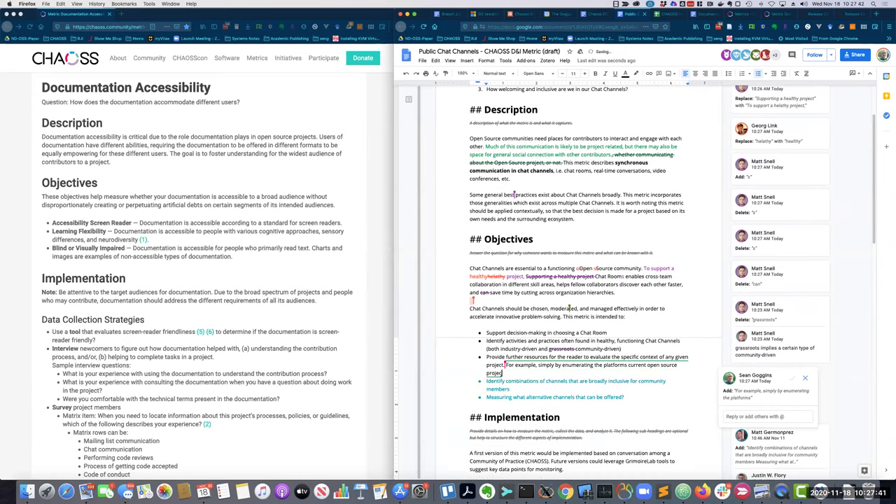
type("ts use for synchronous commmn")
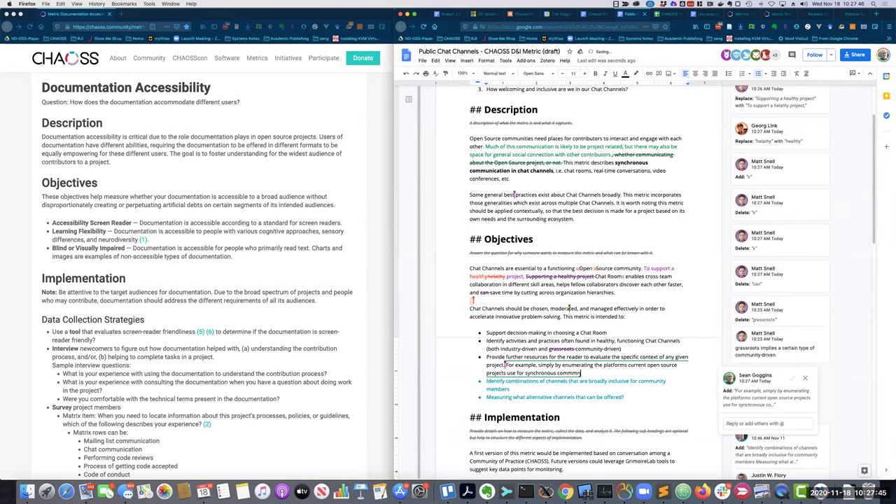
key("BackSpace")
key("BackSpace")
type("unication, we may be")
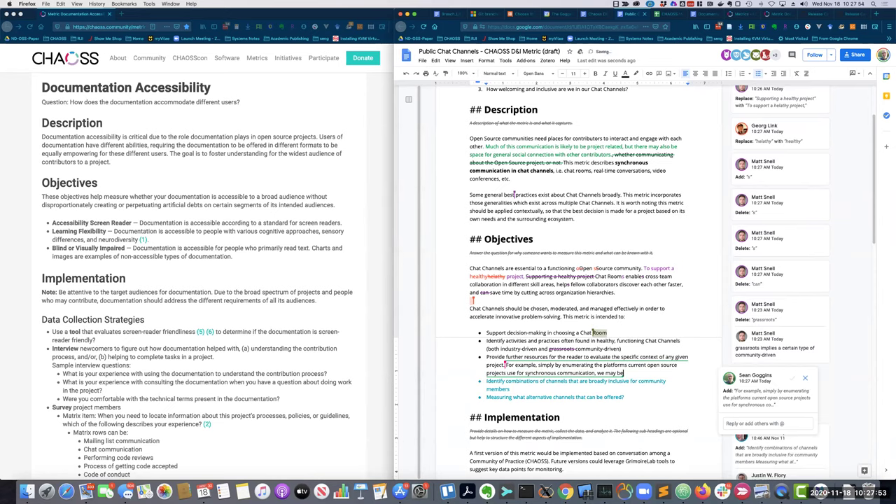
key("BackSpace")
key("BackSpace")
type("help new projects identify")
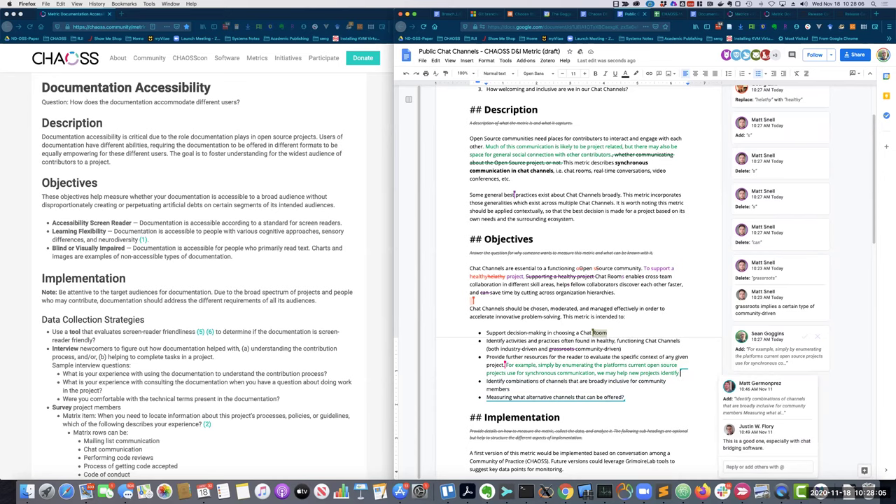
Step: Complete the suggested Objectives sentence with "which platform suits a project's needs and preferences."
type("which")
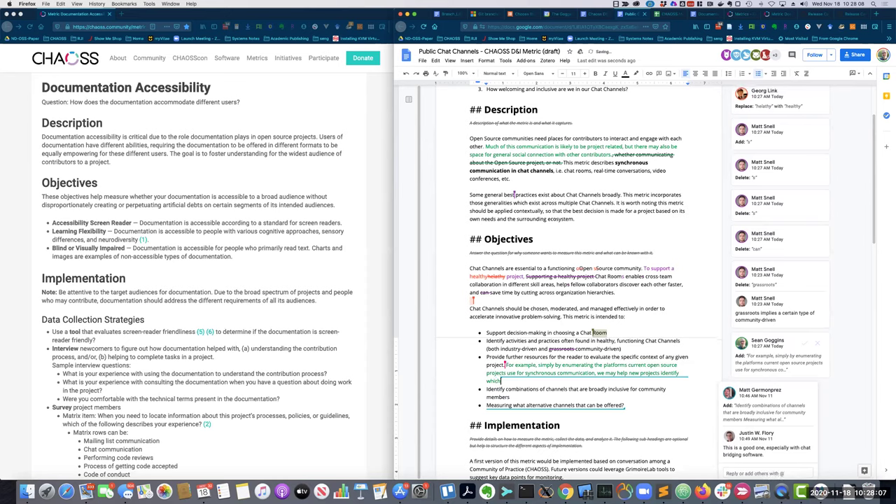
type(" platform suites their interest")
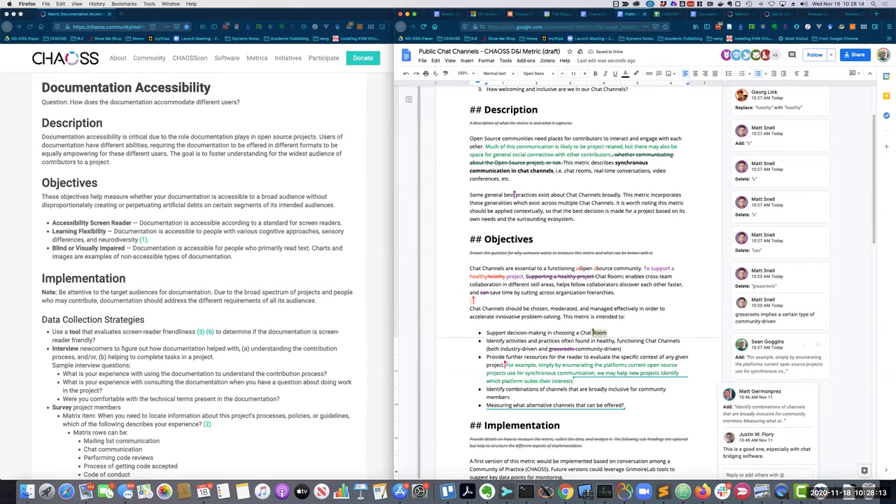
type("s")
key("BackSpace")
key("BackSpace")
key("BackSpace")
key("BackSpace")
key("BackSpace")
key("BackSpace")
key("BackSpace")
key("BackSpace")
key("BackSpace")
key("BackSpace")
key("BackSpace")
key("BackSpace")
key("BackSpace")
key("BackSpace")
type("a project's needs and preferences.")
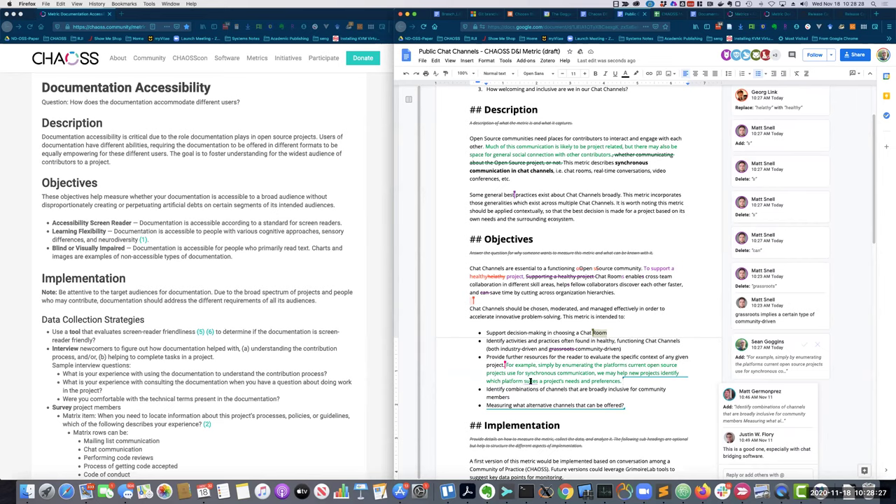
left_click(531, 381)
key("BackSpace")
left_click(667, 387)
Step: Under "Trace data" in Data Collection Strategies, suggest the nested bullets "RocketChat" and "Slack"
scroll(667, 391, "down", 2)
scroll(667, 392, "down", 1)
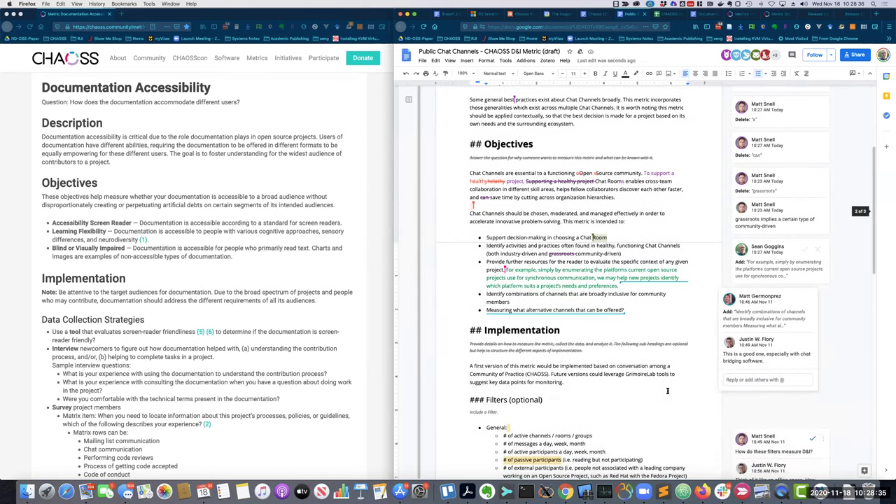
scroll(669, 390, "down", 8)
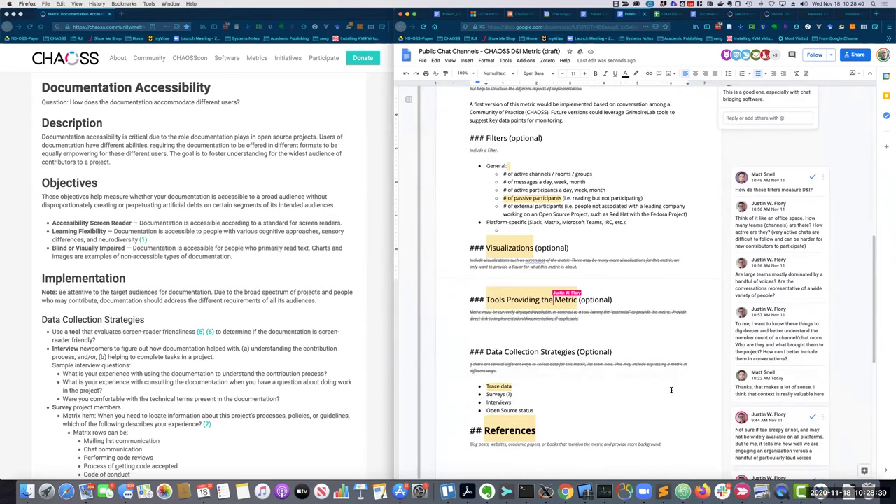
scroll(671, 390, "down", 3)
scroll(670, 390, "down", 1)
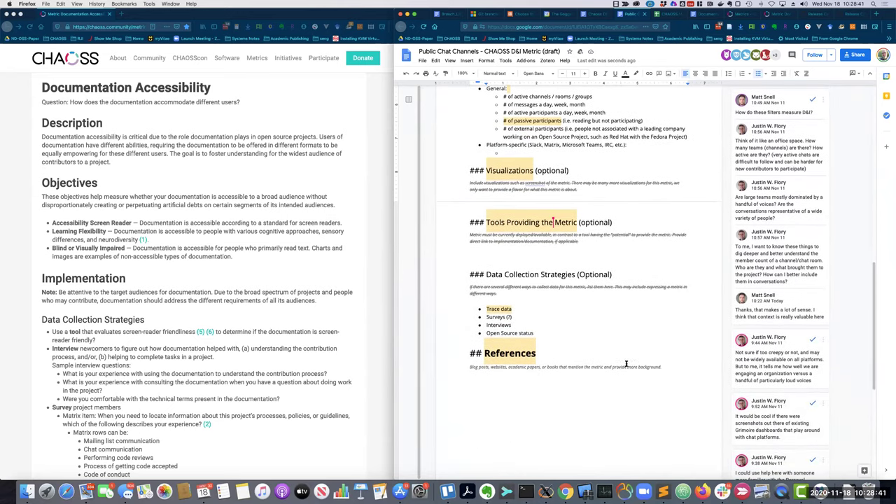
left_click(527, 309)
key("Return")
key("Tab")
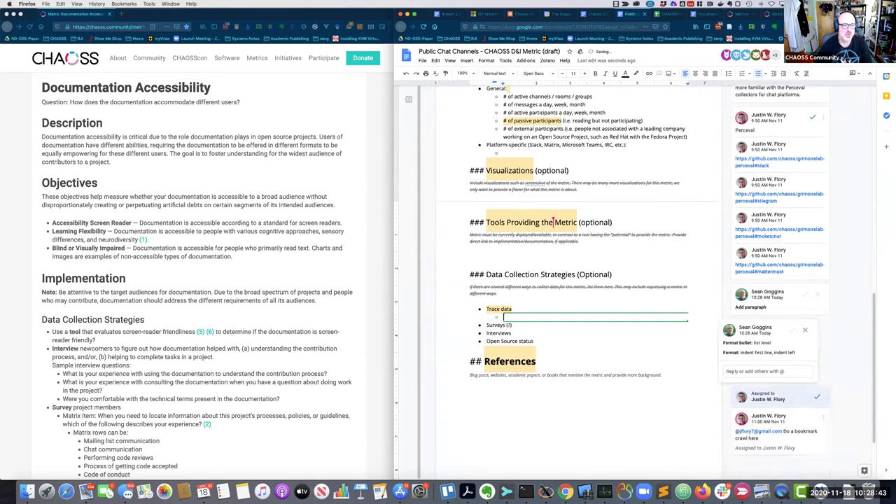
type("RocketChat")
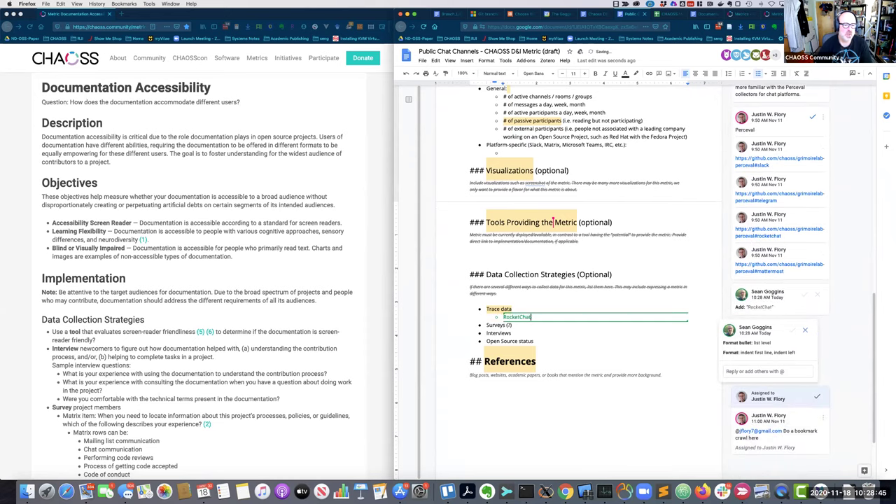
key("Return")
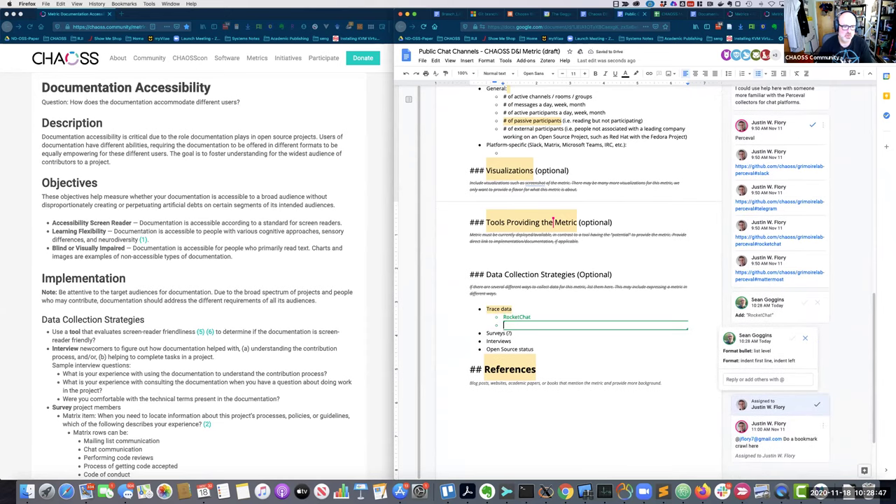
type("Slack")
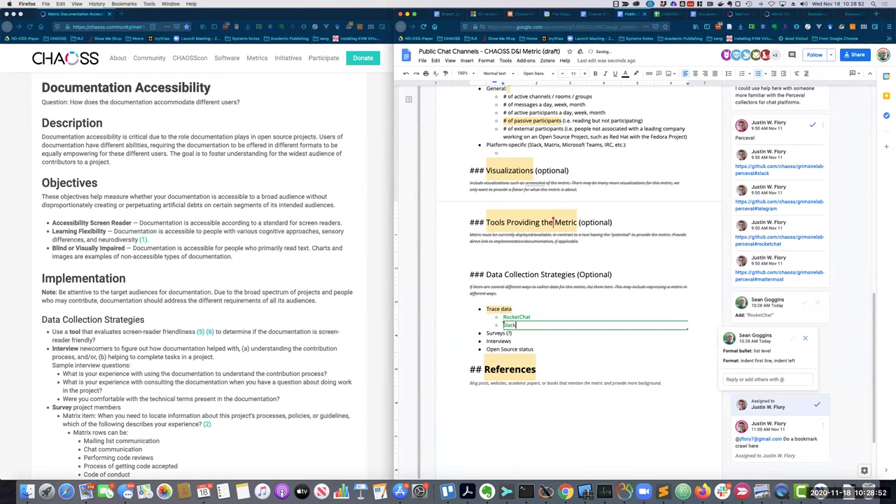
Step: Below "Slack" in the Trace data list, suggest the further nested bullets "Matter Most", "IRC" and "WeChat"
key("Return")
type("Matter Most")
key("Return")
type("IRC")
key("Return")
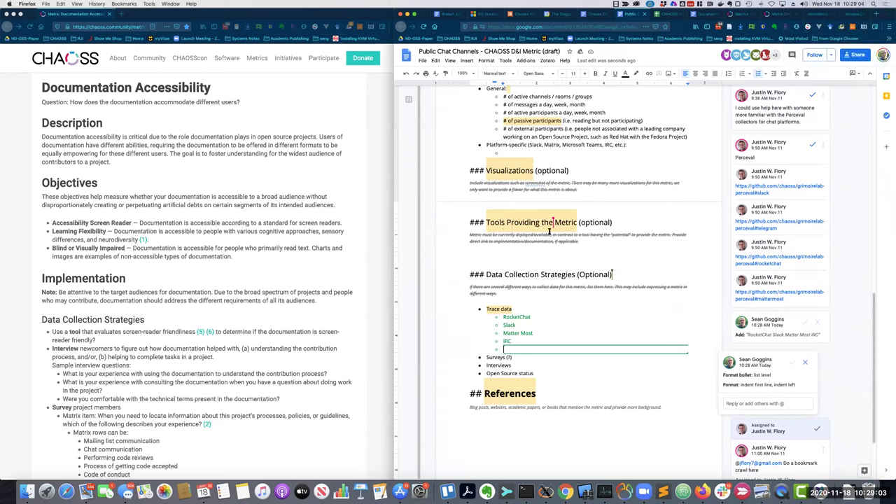
type("WEChat")
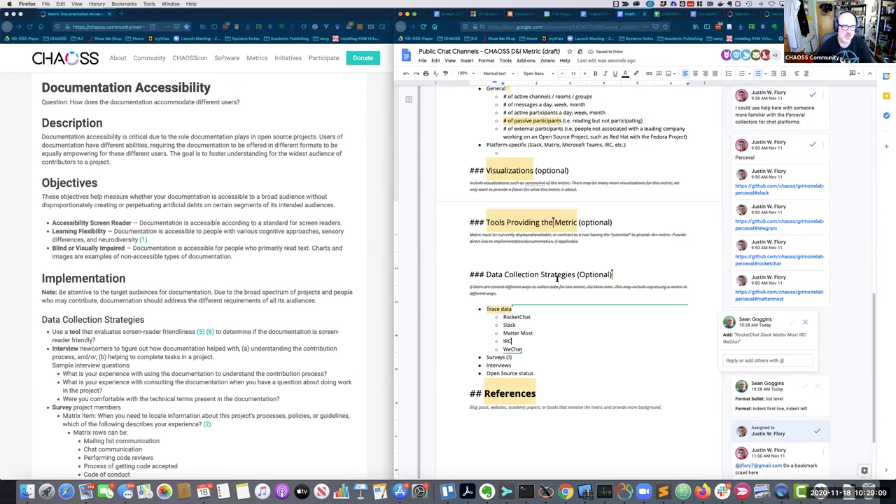
left_click(532, 359)
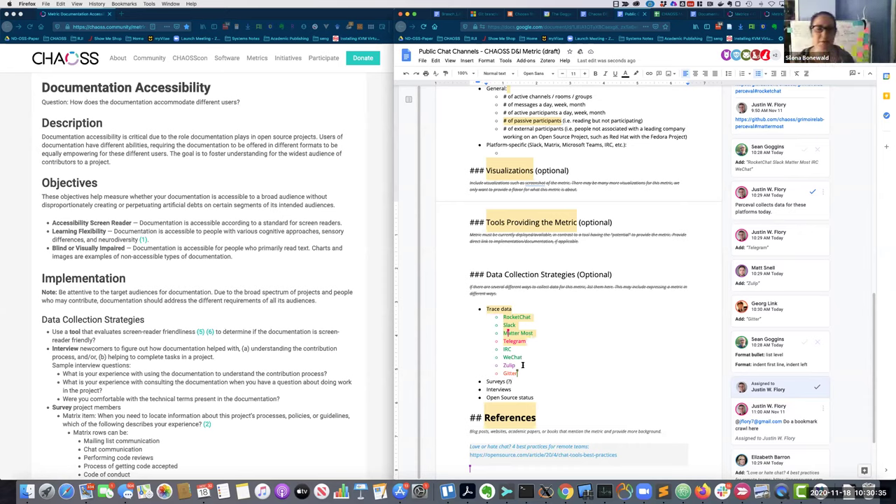
left_click(531, 377)
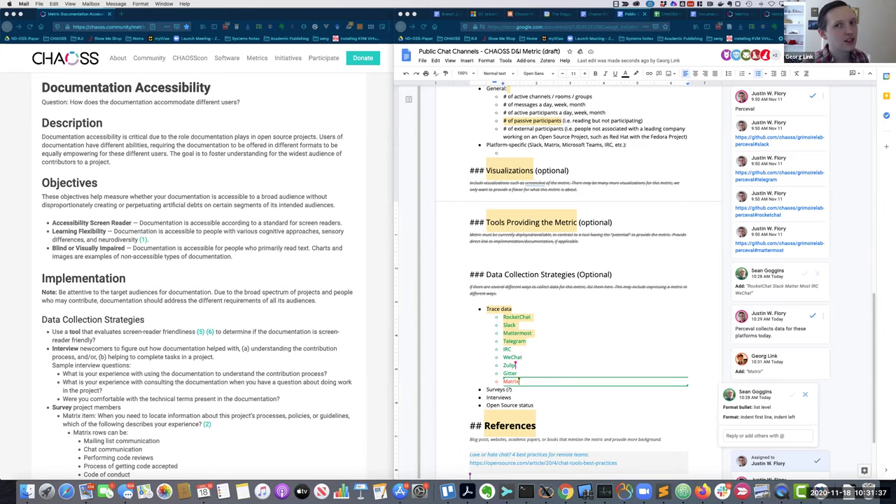
left_click(674, 168)
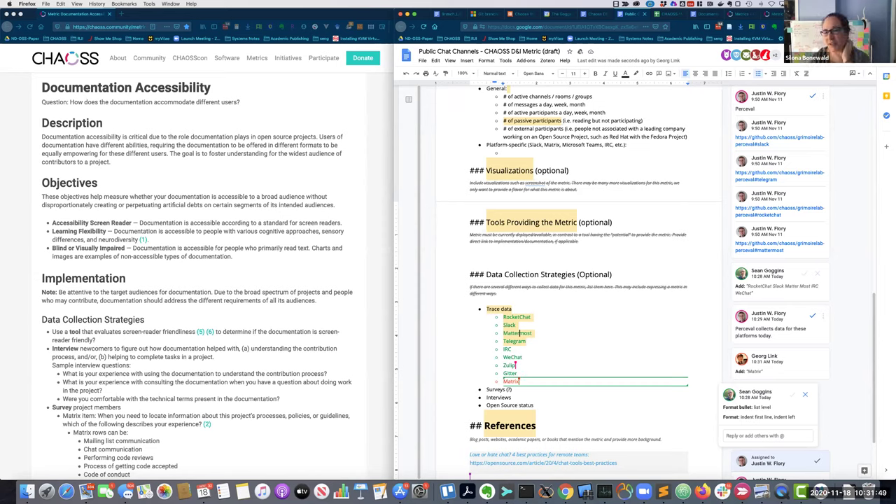
left_click(565, 333)
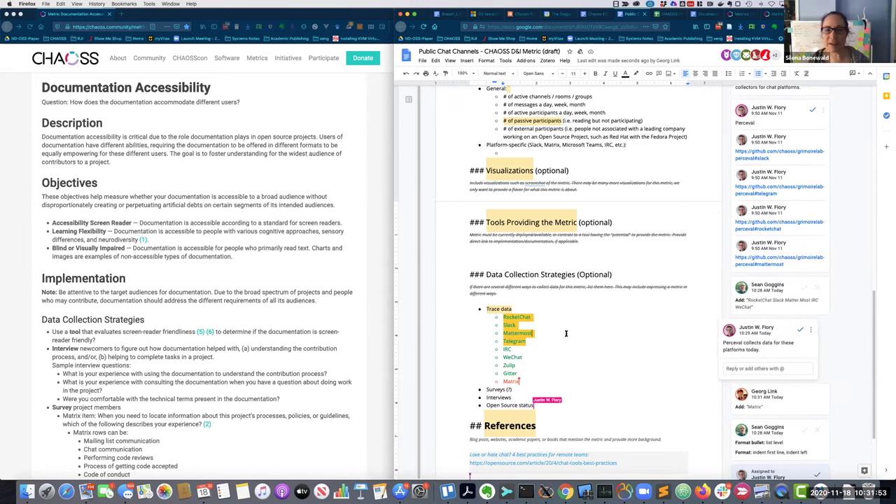
left_click(575, 316)
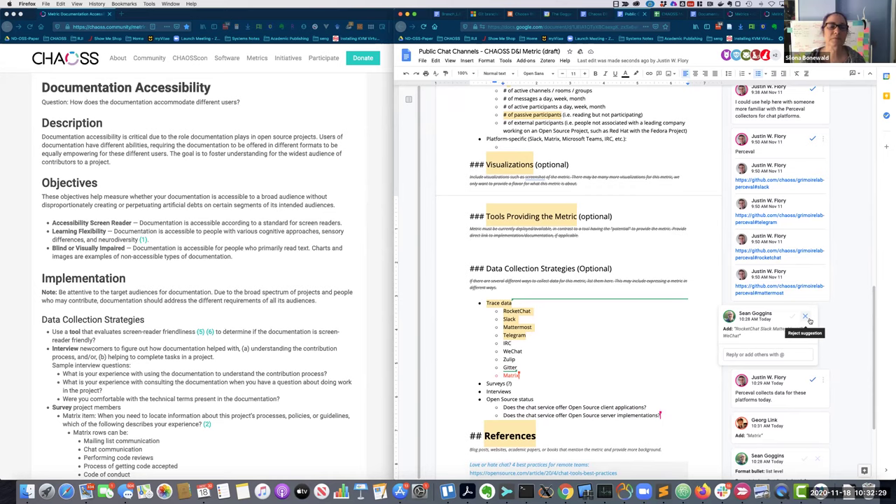
left_click(531, 328)
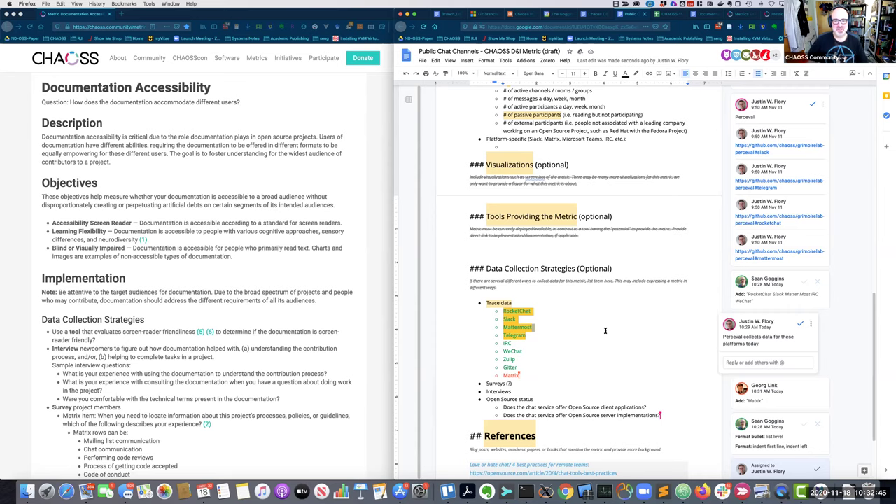
left_click(542, 362)
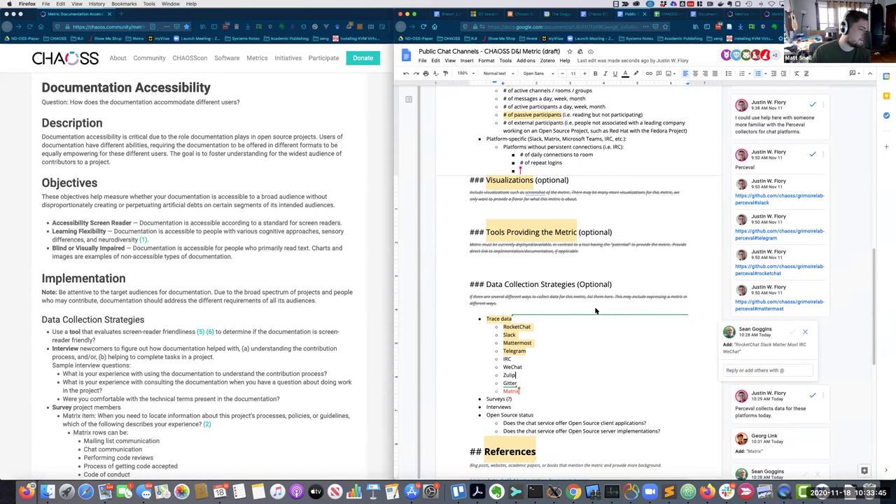
left_click(636, 337)
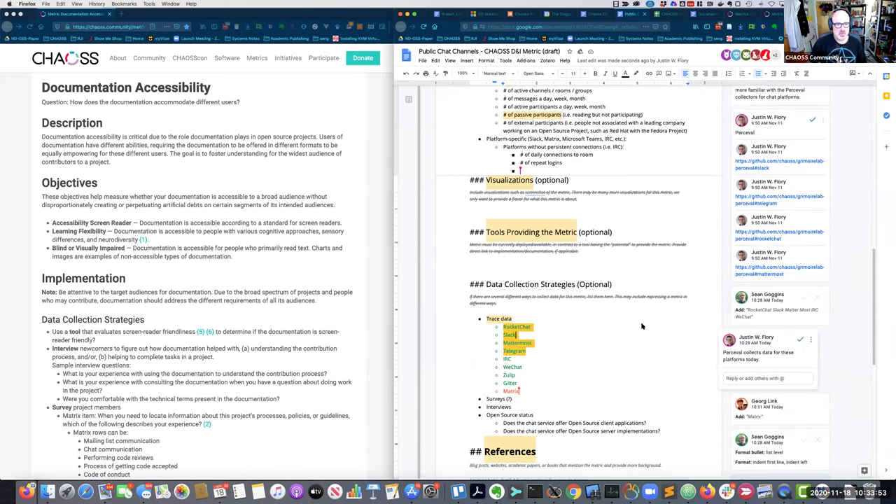
left_click(584, 380)
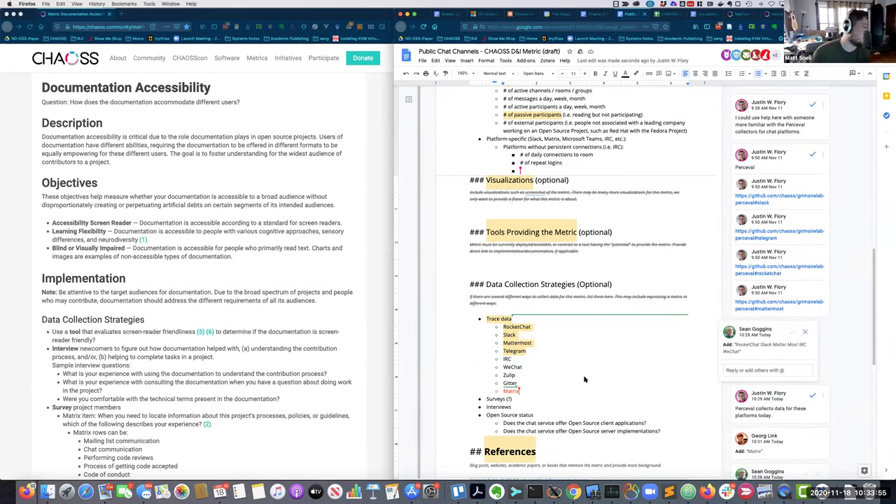
left_click(599, 411)
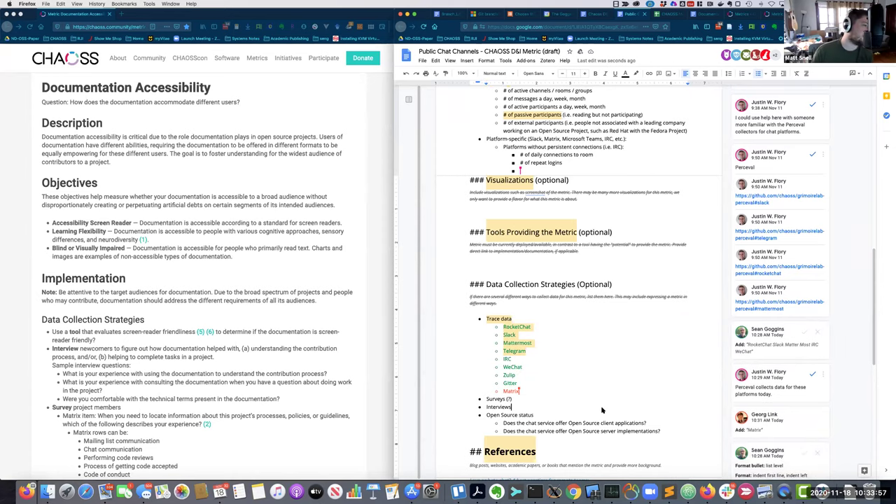
Step: Review the Public Chat Channels draft from its title and Objectives through Filters to Data Collection Strategies and References
scroll(606, 410, "down", 3)
scroll(618, 399, "down", 1)
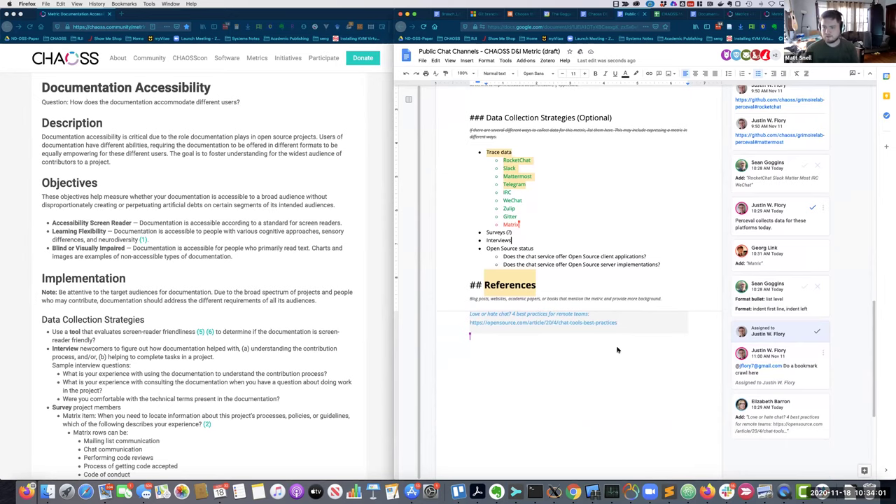
scroll(619, 354, "up", 5)
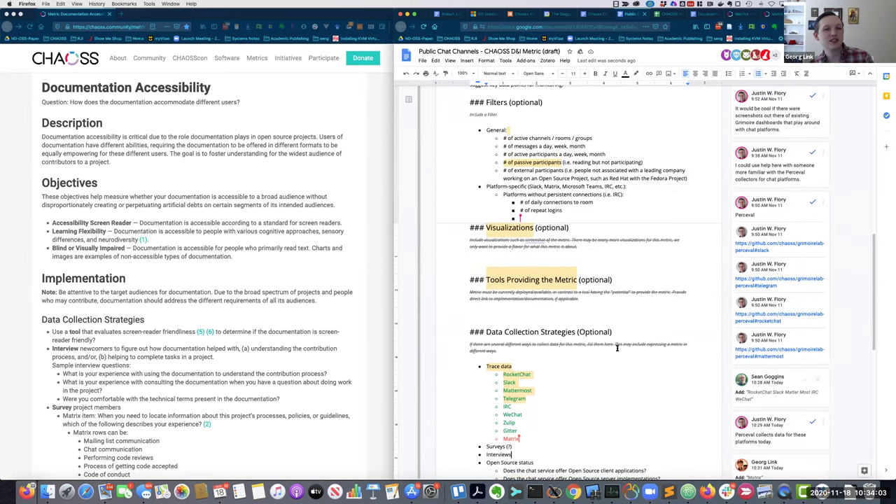
scroll(617, 348, "up", 7)
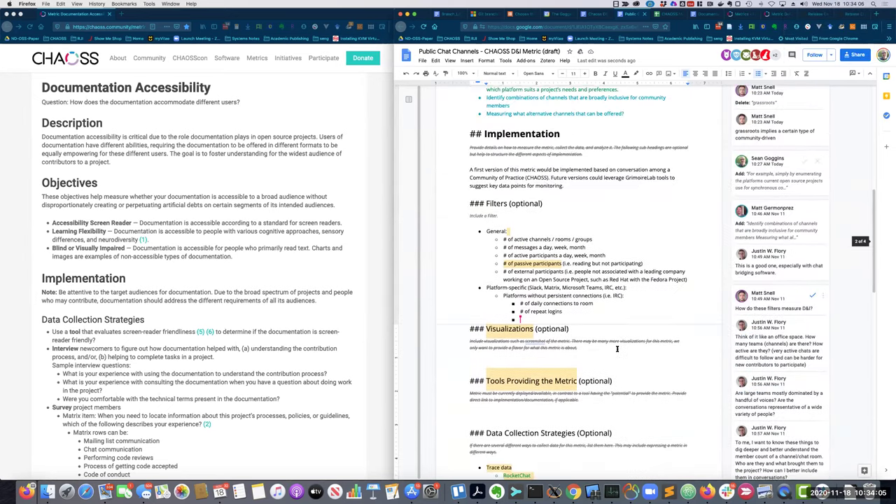
scroll(618, 348, "up", 5)
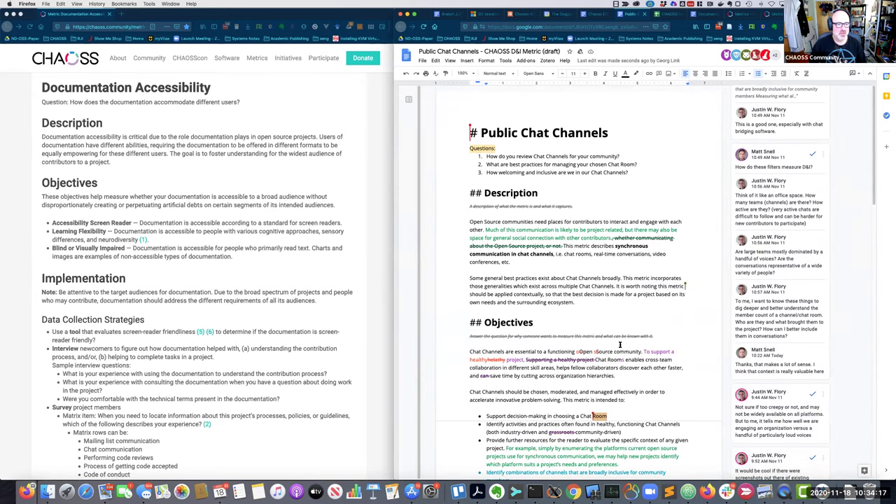
scroll(620, 344, "down", 7)
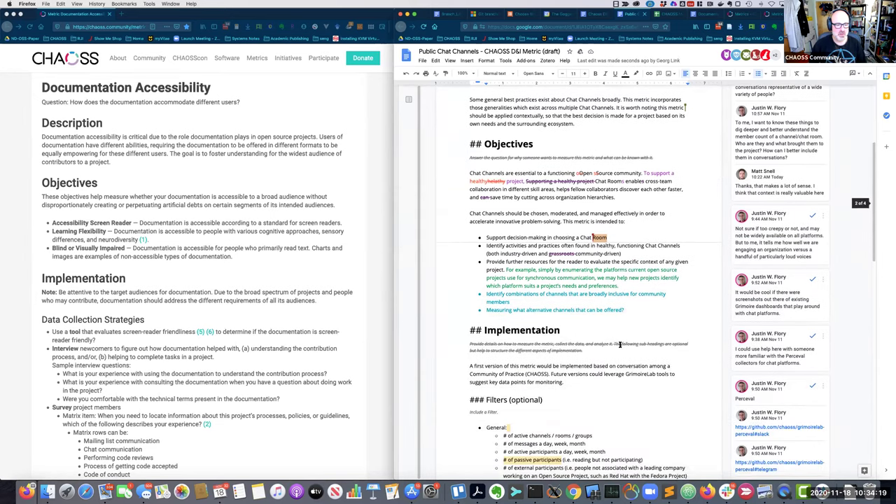
scroll(619, 345, "down", 5)
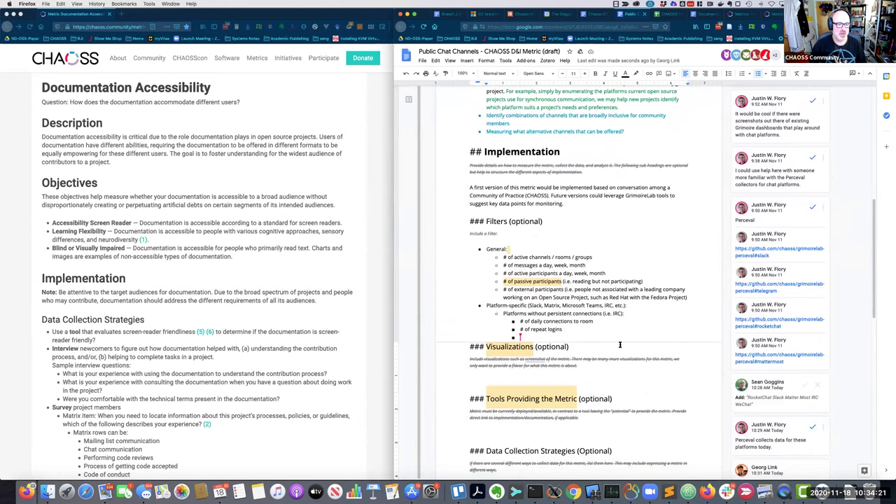
scroll(619, 345, "down", 3)
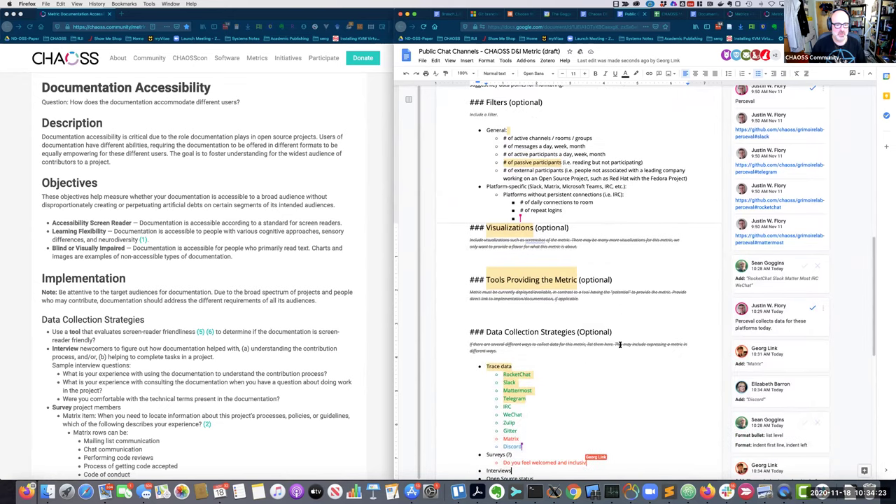
scroll(619, 345, "down", 2)
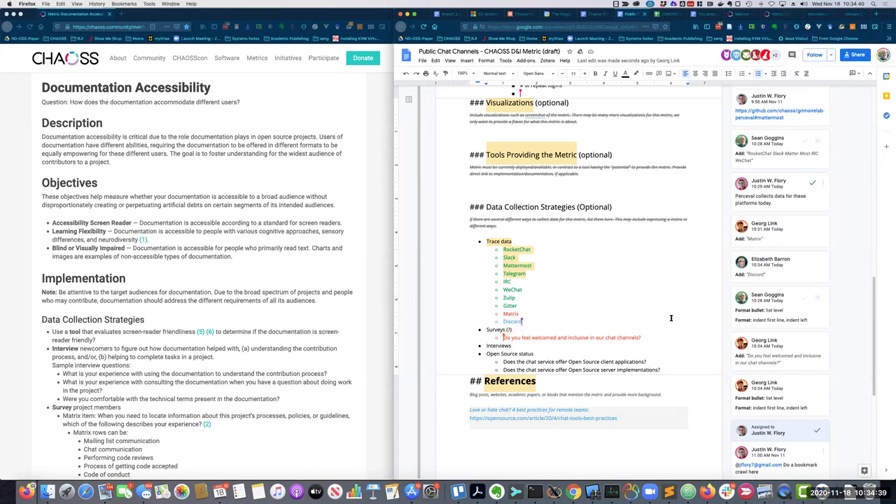
Step: Look over the working group's meeting notes and the Documentation Discoverability draft alongside the Public Chat Channels draft
left_click(601, 14)
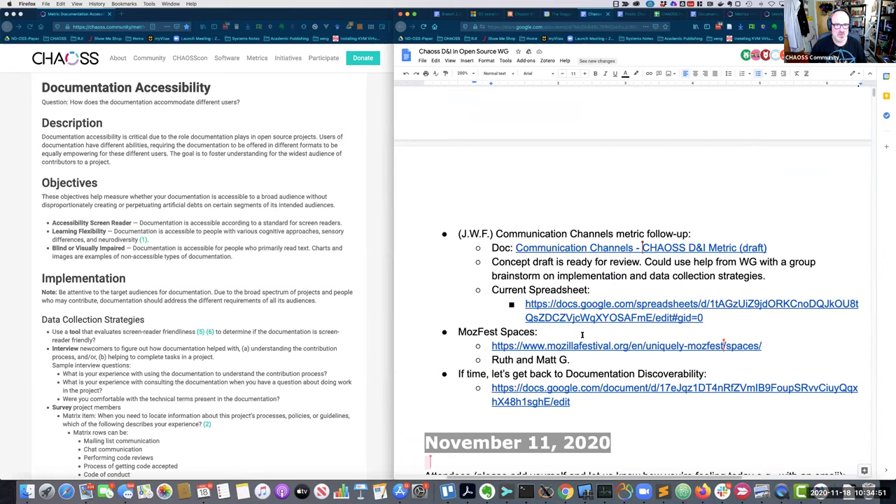
left_click(702, 14)
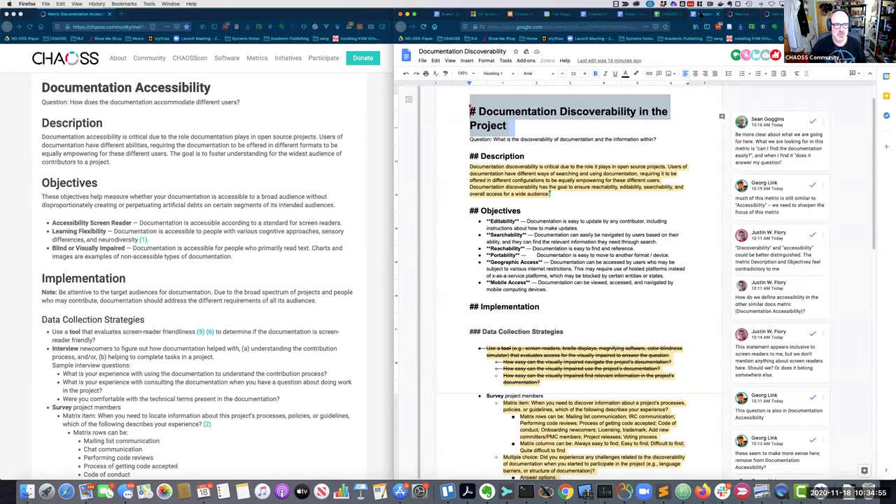
left_click(633, 15)
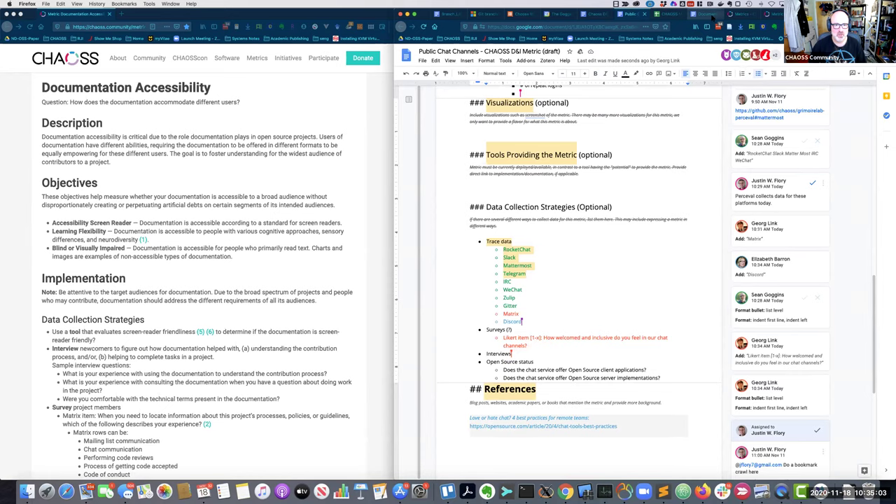
left_click(708, 16)
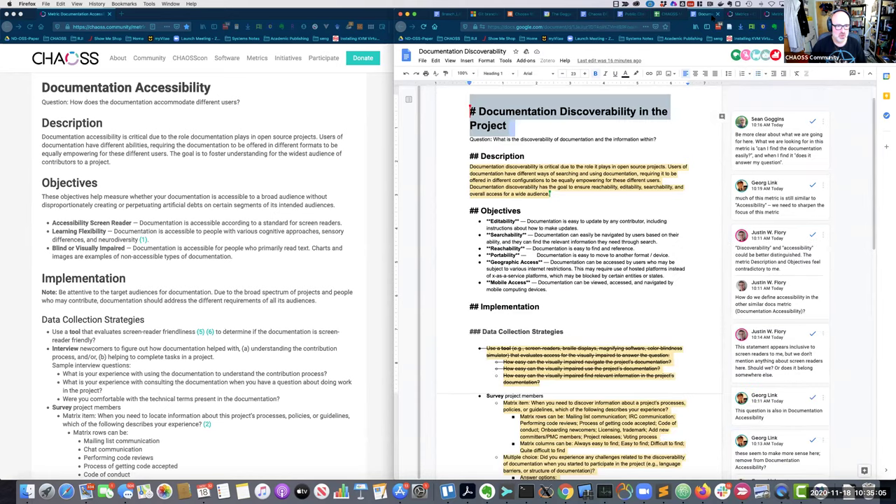
left_click(639, 15)
Step: Open the MozFest Spaces link from the working group's meeting notes and read the Spaces at MozFest 2021 introduction and first spaces
left_click(593, 14)
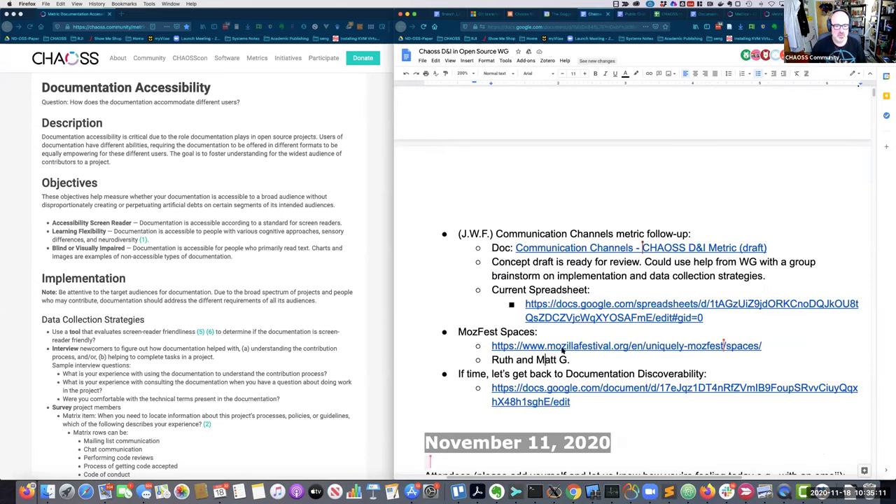
left_click(564, 346)
left_click(560, 380)
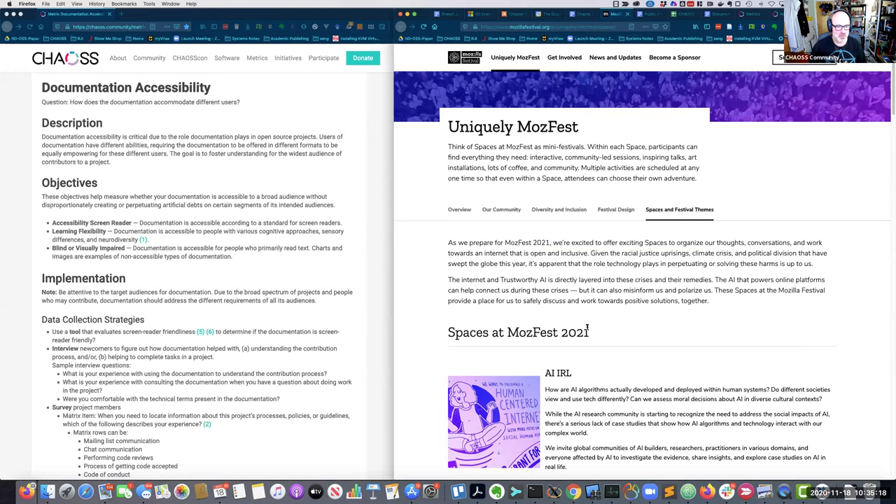
scroll(595, 330, "down", 1)
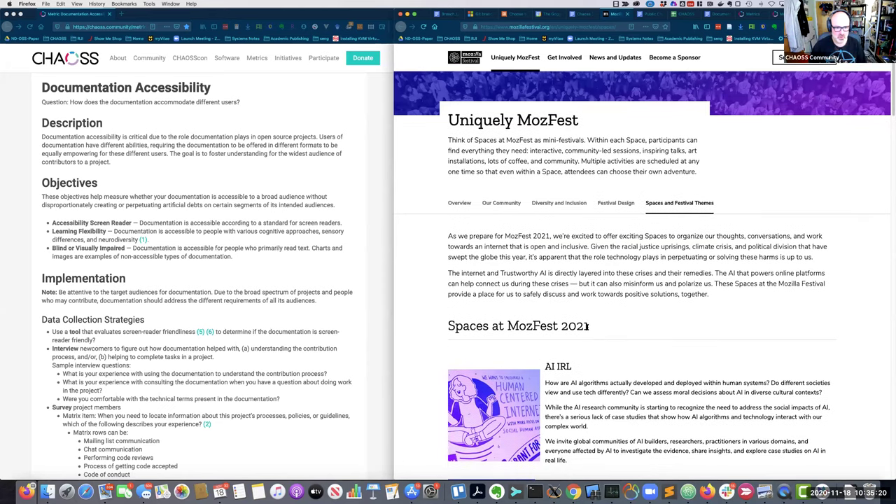
scroll(588, 326, "down", 5)
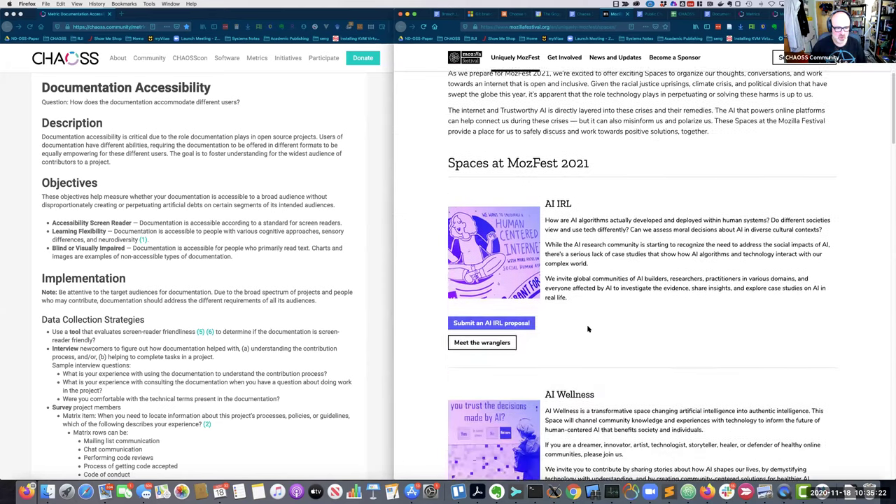
scroll(588, 329, "down", 3)
scroll(588, 329, "up", 5)
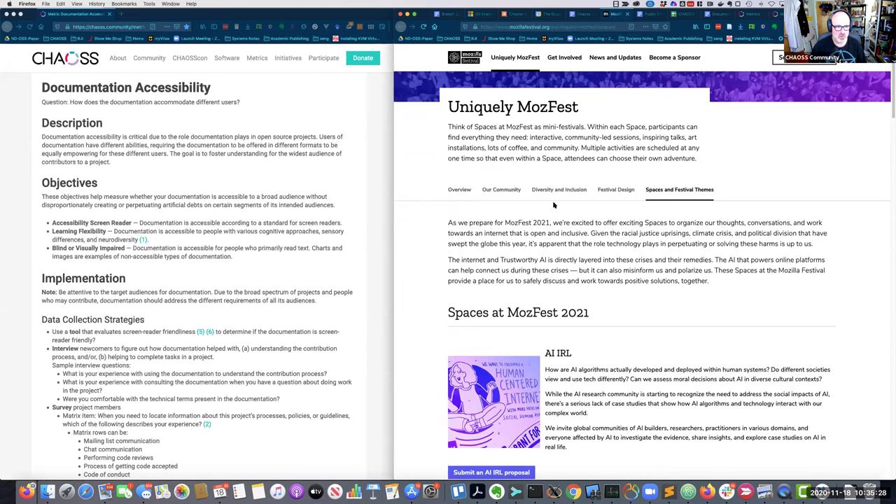
Step: Examine the Uniquely MozFest overview and the Spaces and Festival Themes page through the Decentralization and Global Culture and Heritage spaces
left_click(469, 197)
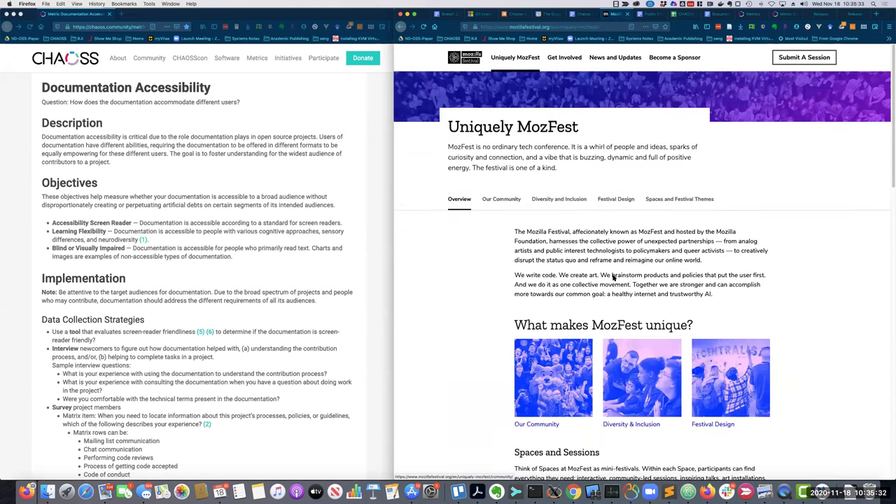
scroll(646, 338, "down", 5)
scroll(662, 308, "up", 3)
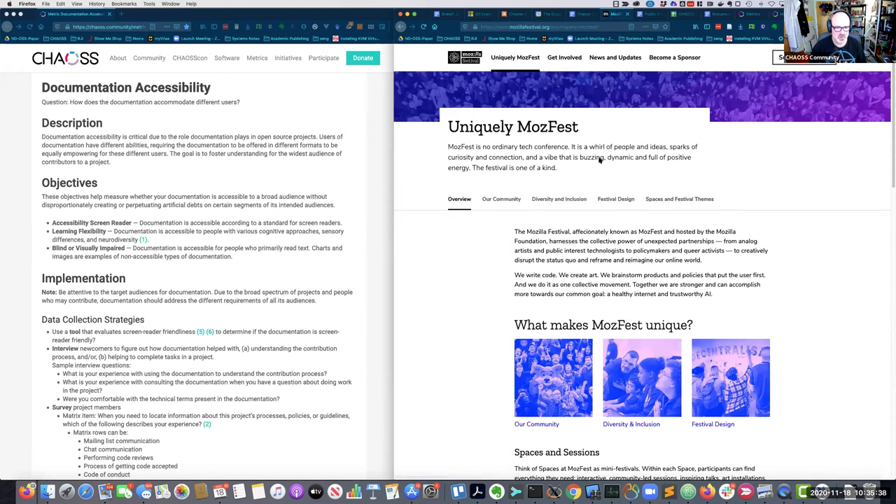
left_click(667, 205)
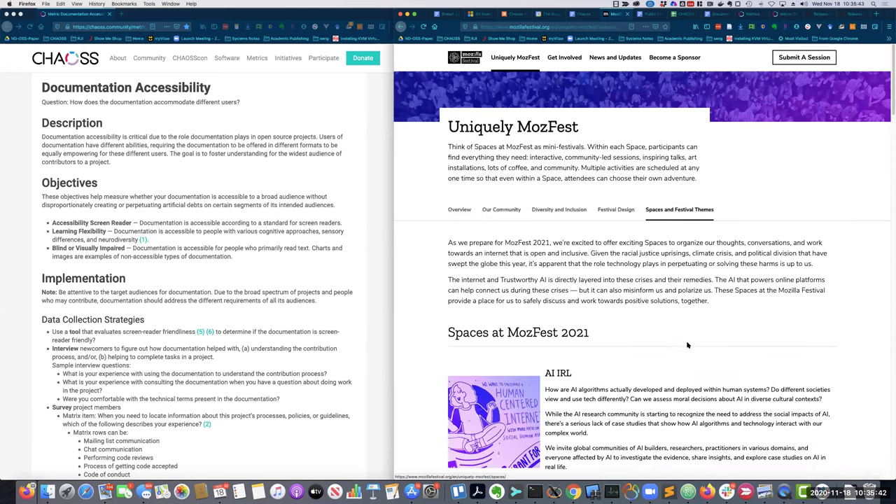
scroll(722, 350, "down", 6)
scroll(722, 348, "down", 5)
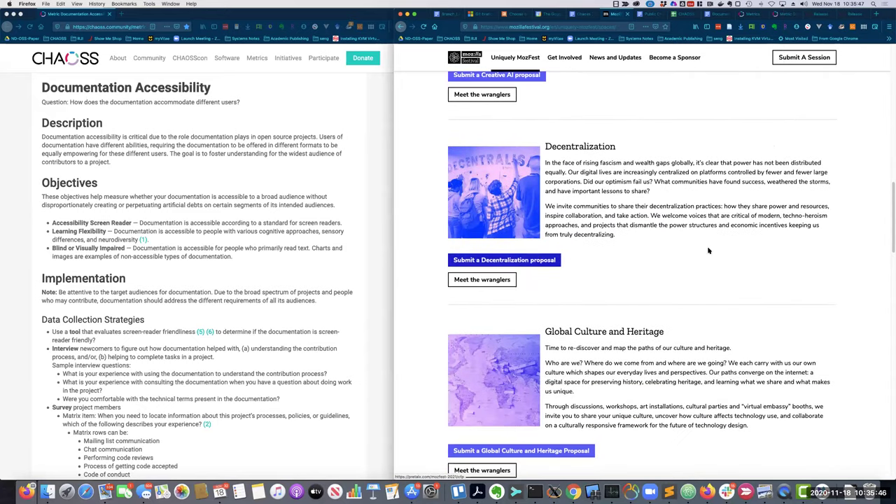
scroll(676, 273, "down", 2)
scroll(744, 282, "up", 12)
Step: Open the Call for Proposals page within MozFest's Get Involved section and highlight the sentence giving the proposal deadline
left_click(571, 58)
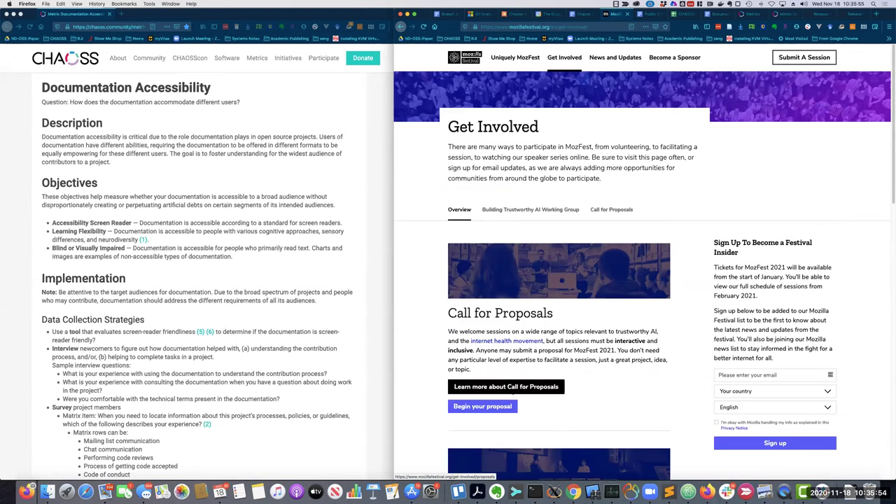
scroll(515, 392, "down", 5)
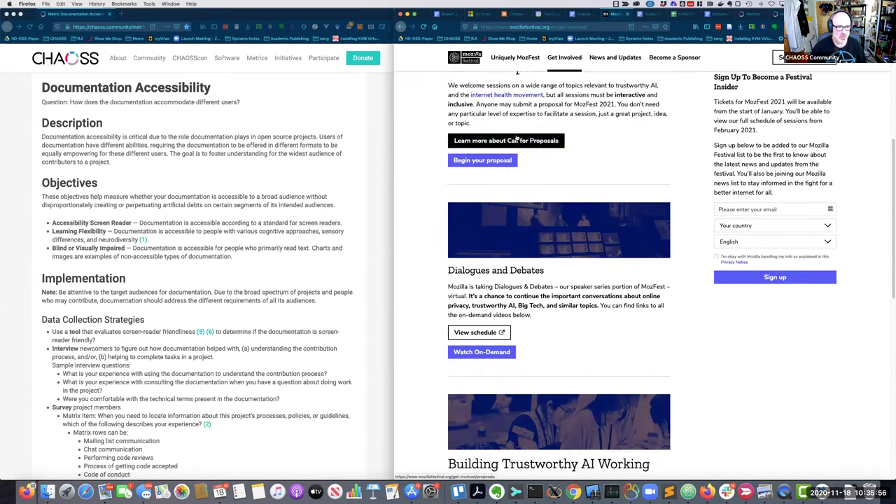
left_click(518, 139)
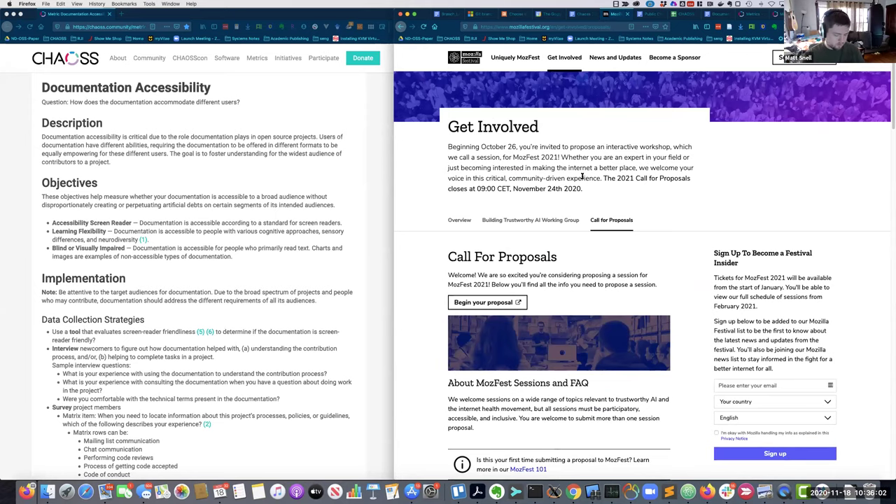
left_click_drag(583, 177, 648, 189)
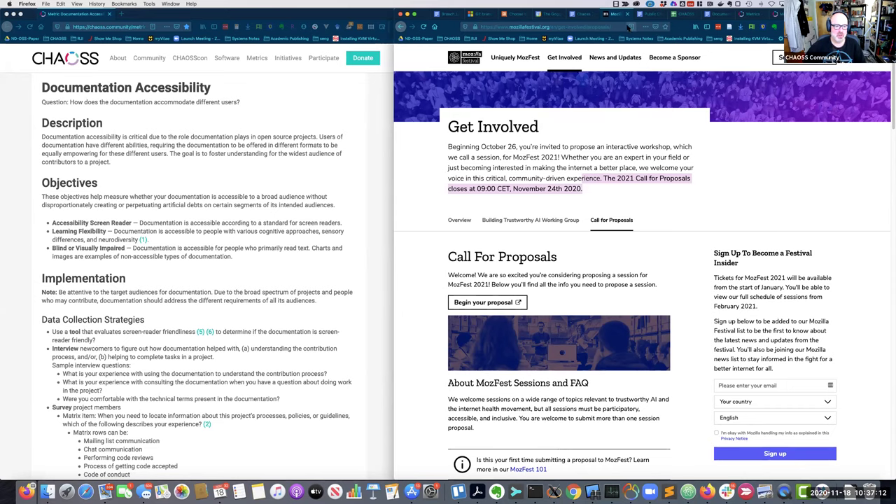
Step: Go back to the working group's meeting notes and check the items under MozFest Spaces and Documentation Discoverability
left_click(674, 14)
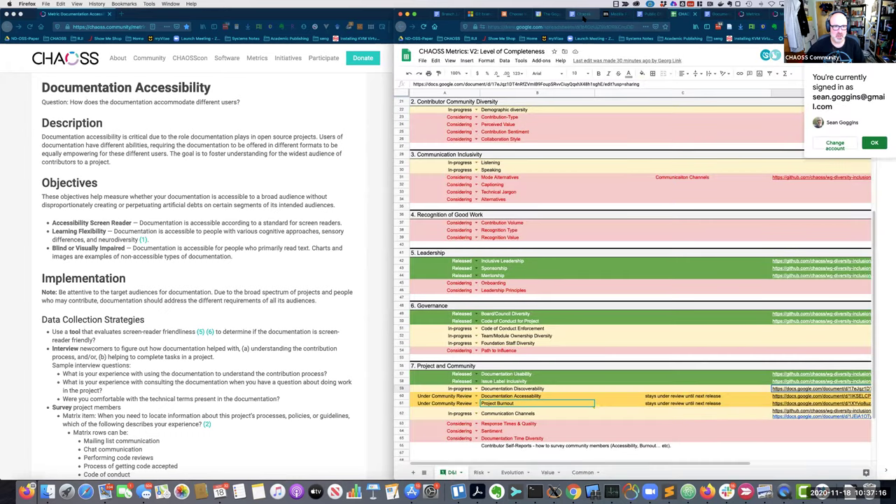
left_click(581, 13)
scroll(679, 254, "down", 5)
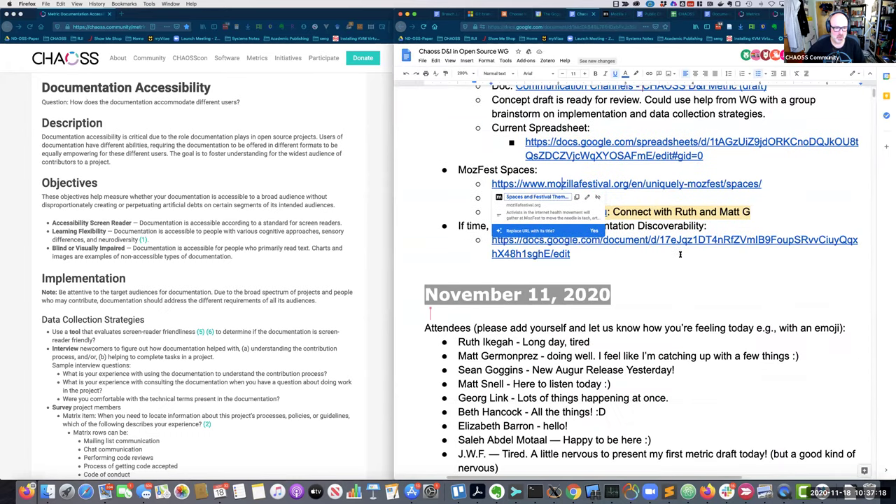
left_click(647, 267)
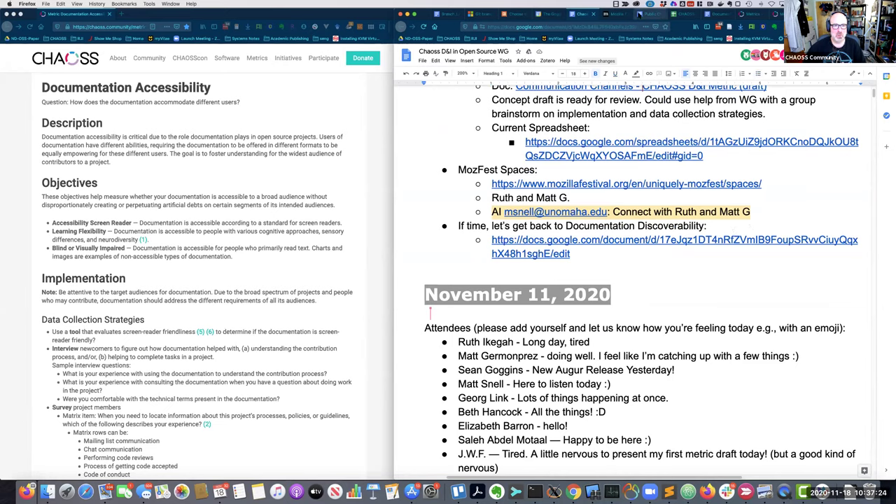
Step: In the Trace data list of the Public Chat Channels draft, suggest the label "(open)" before IRC
left_click(645, 14)
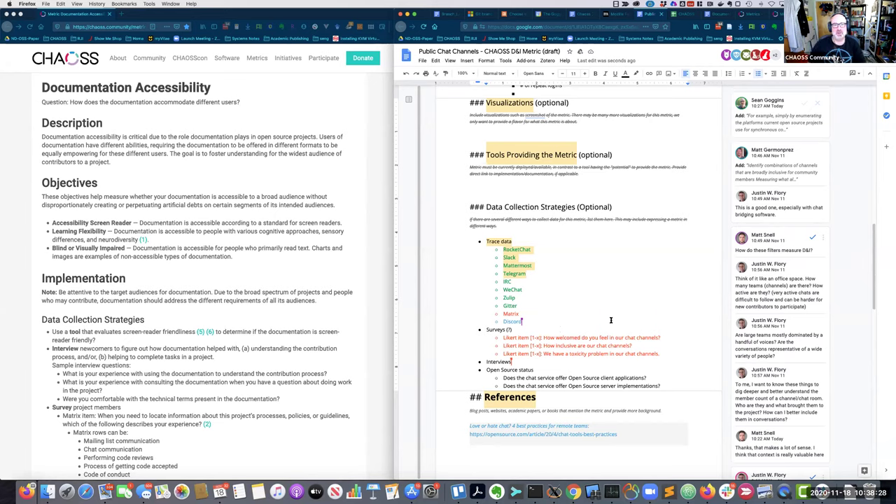
left_click(530, 321)
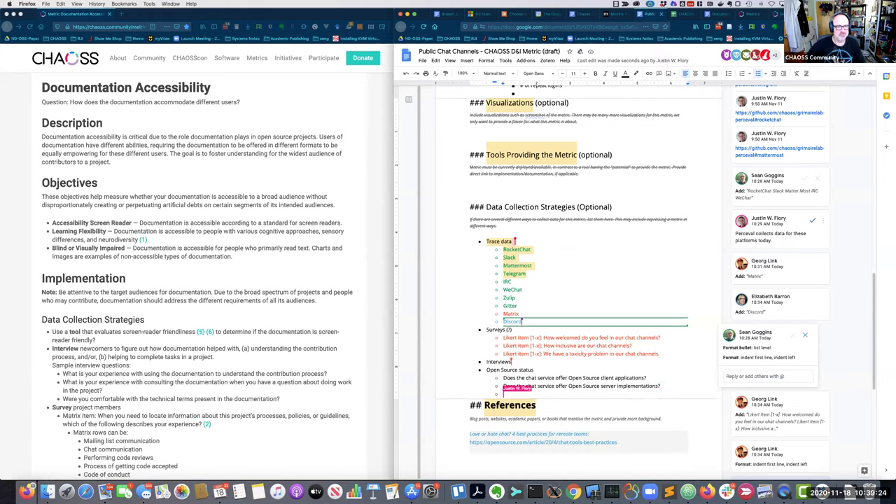
left_click(504, 281)
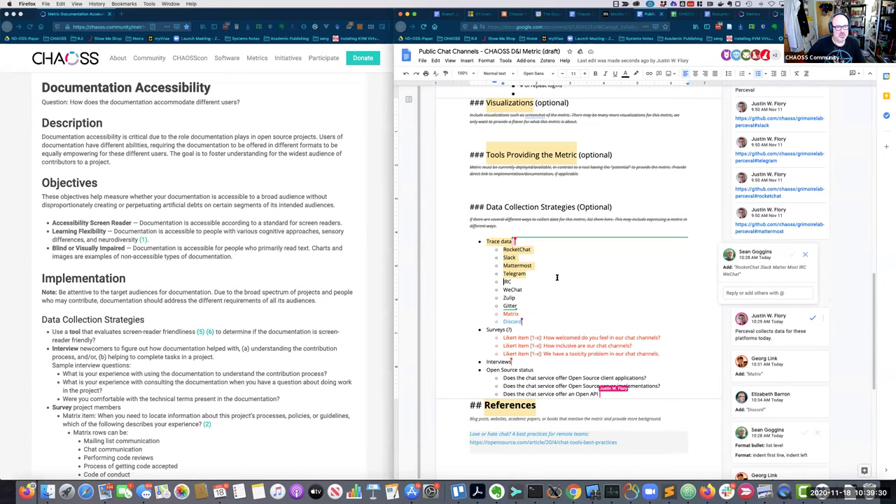
left_click(504, 282)
type("(open)")
left_click(516, 298)
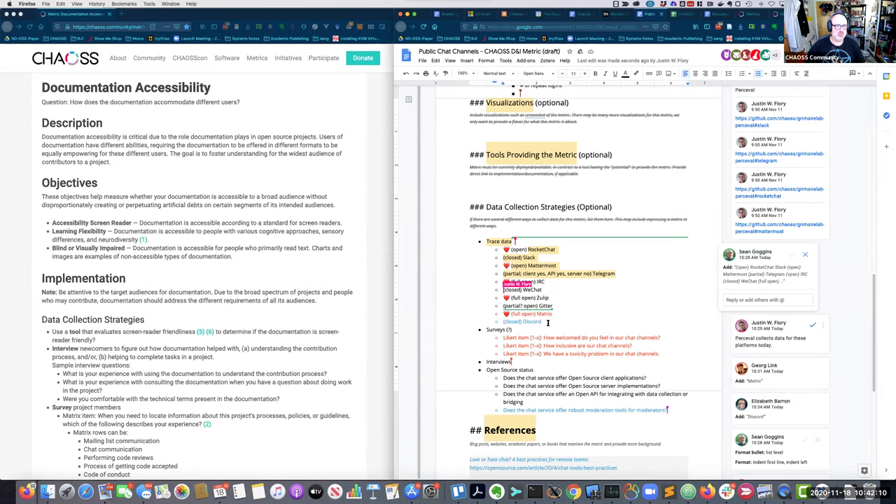
left_click(548, 322)
left_click(555, 313)
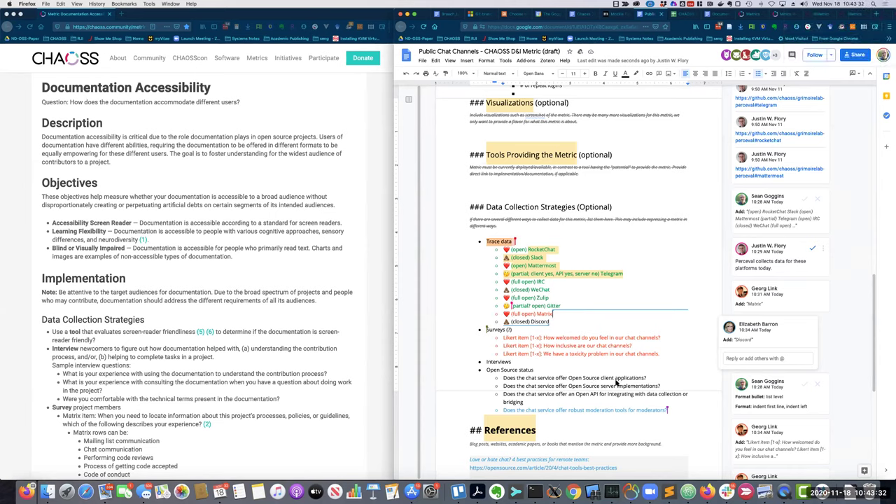
left_click(572, 255)
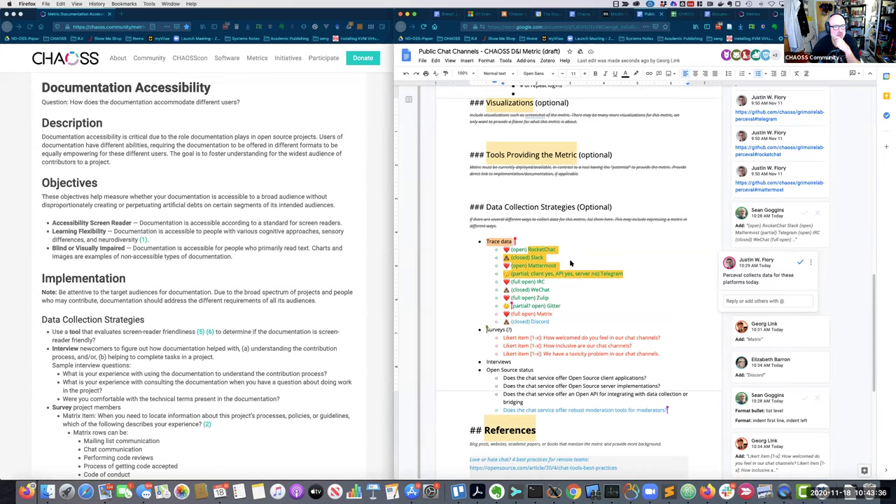
left_click(571, 265)
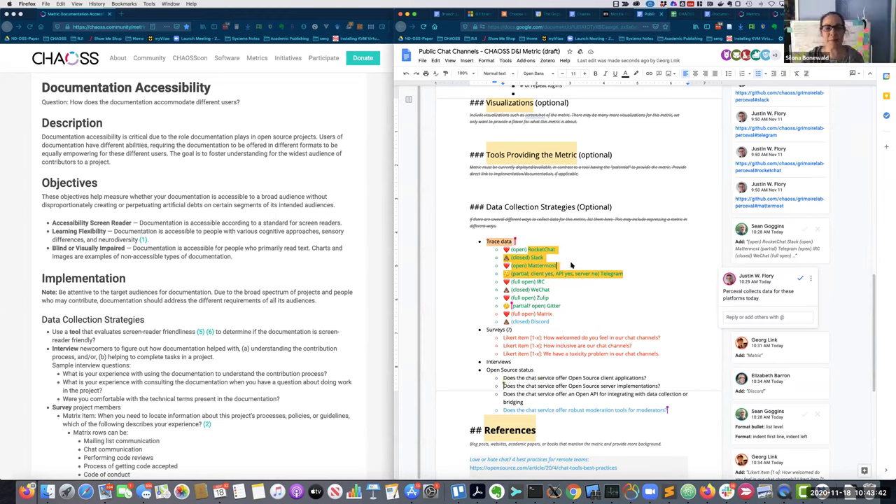
Step: Change the openness labels of RocketChat and Mattermost in the Trace data list to "(full open)"
left_click(515, 250)
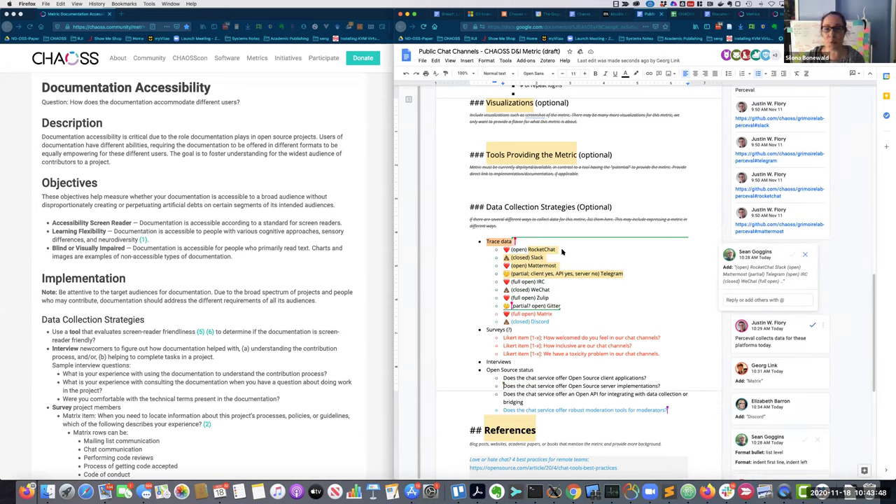
type("full")
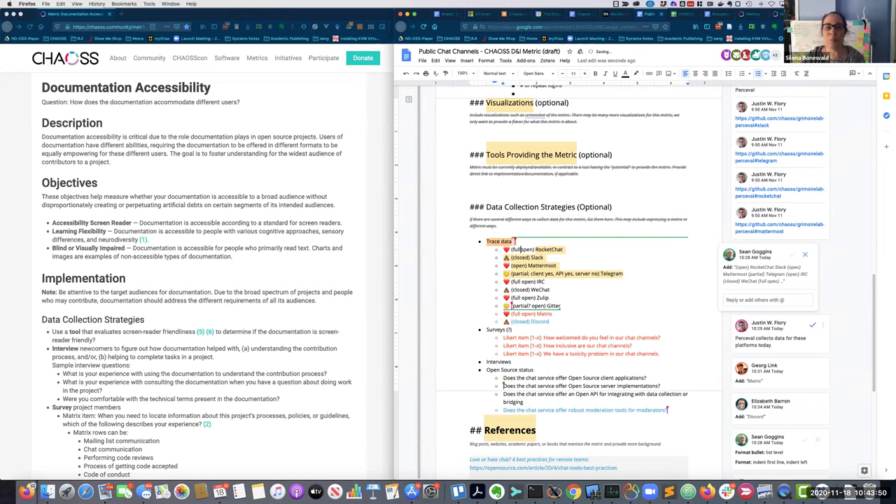
left_click(524, 258)
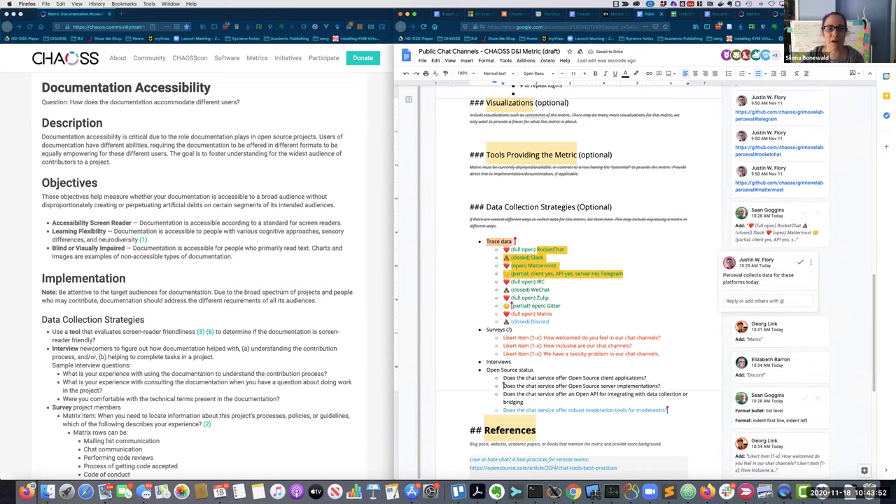
key("Down")
key("Left")
key("Left")
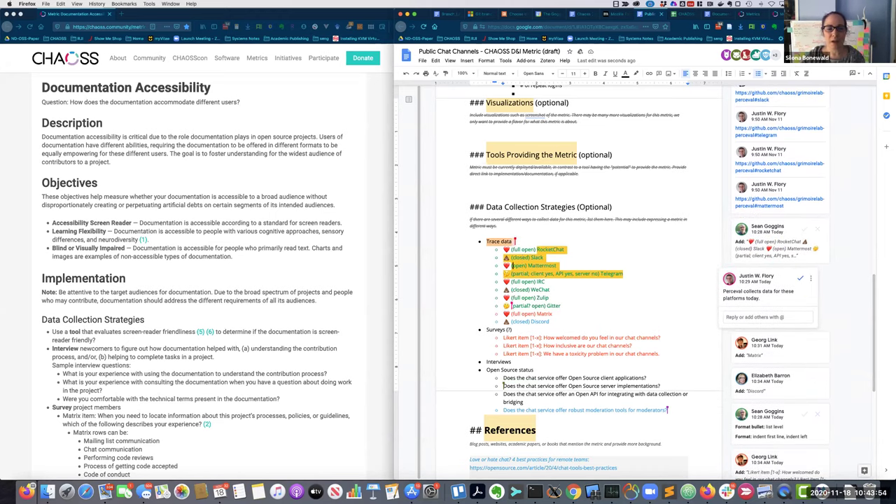
type("full")
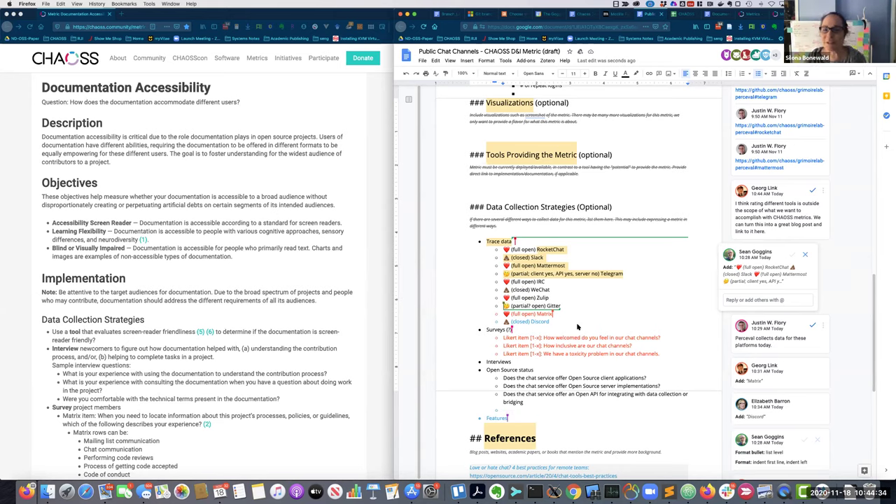
Step: Select the Gitter entry in the Trace data list and search the web for "gitter" in a new browser tab
left_click(618, 323)
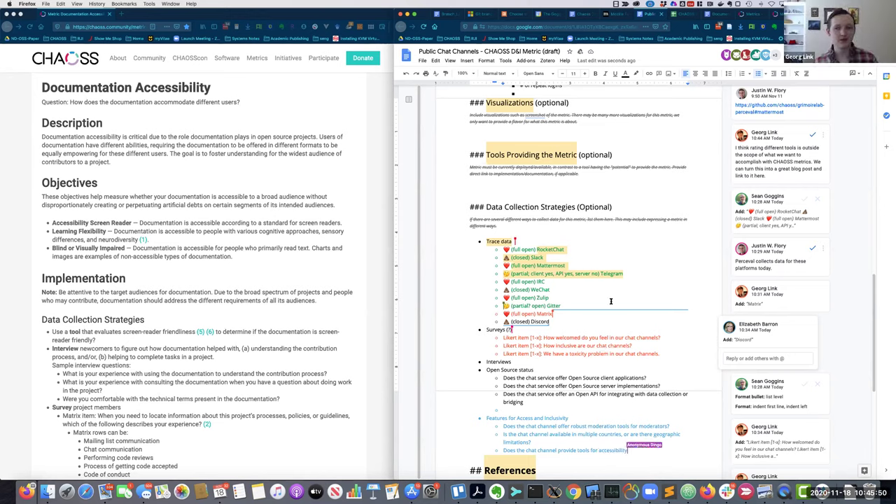
triple_click(562, 305)
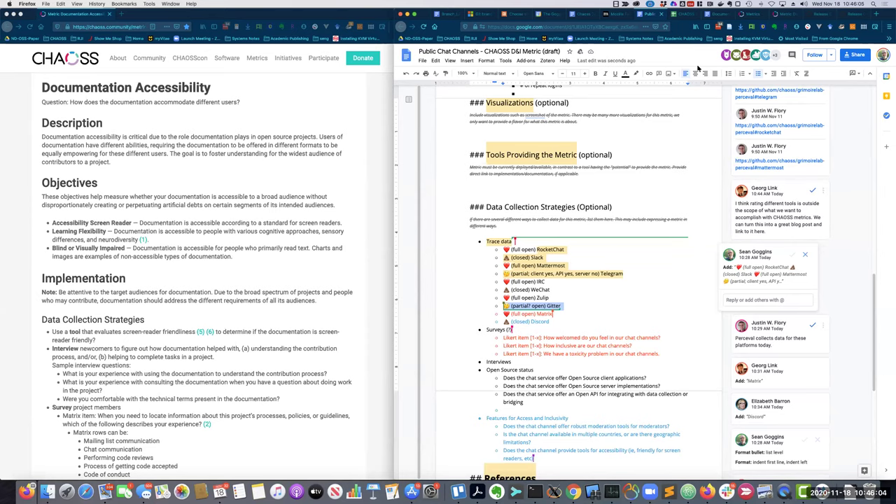
key("super+t")
type("gitter")
key("Return")
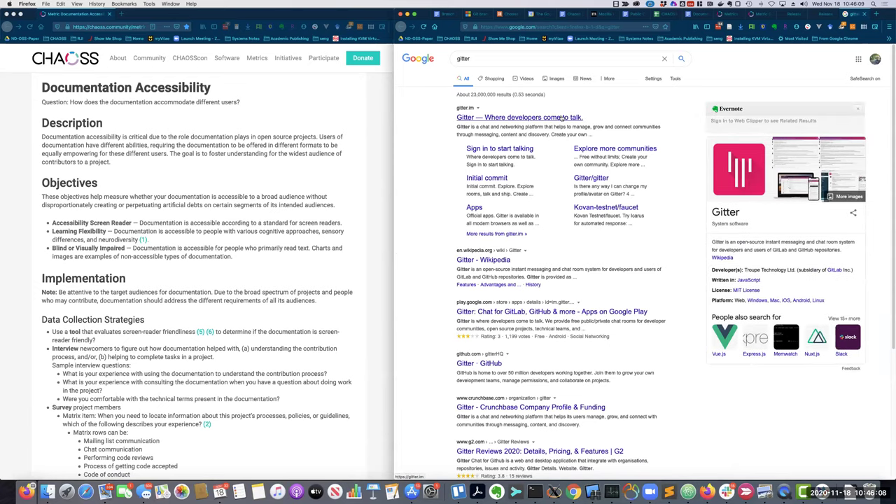
Step: Open Gitter's official website from the search results, follow it to the open-source webapp project on GitLab, and dismiss the moved-project notice
left_click(563, 118)
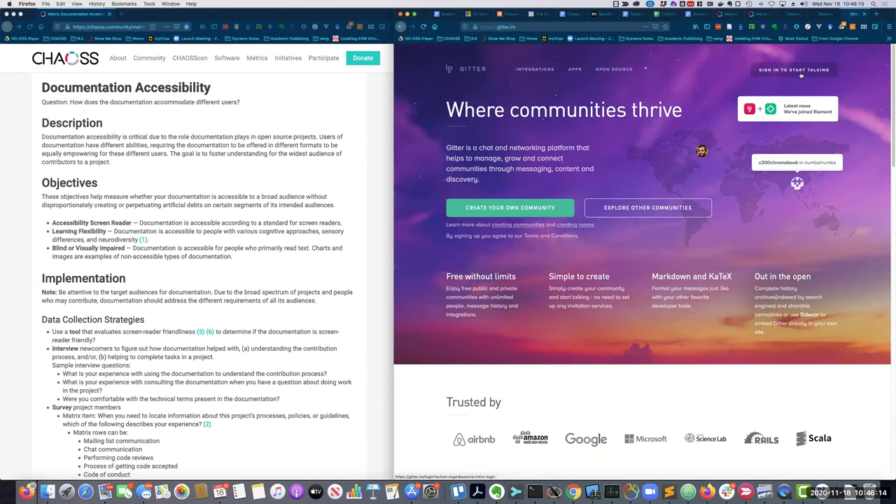
left_click(606, 71)
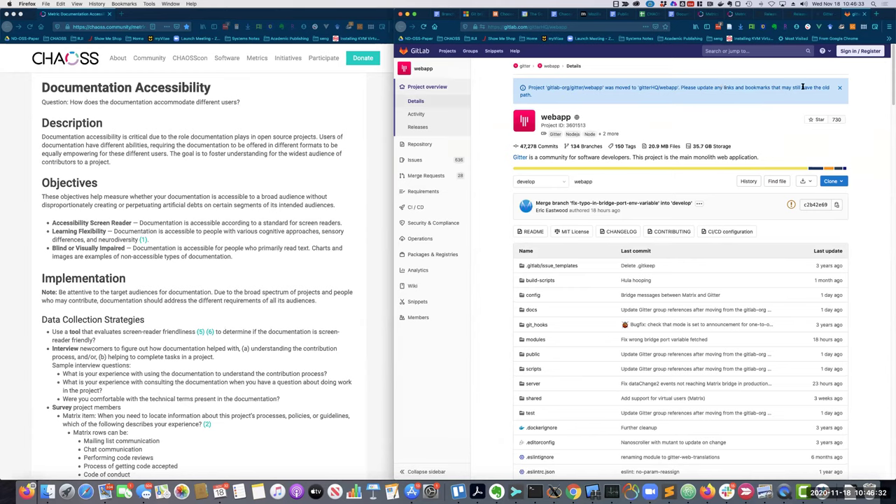
left_click(839, 87)
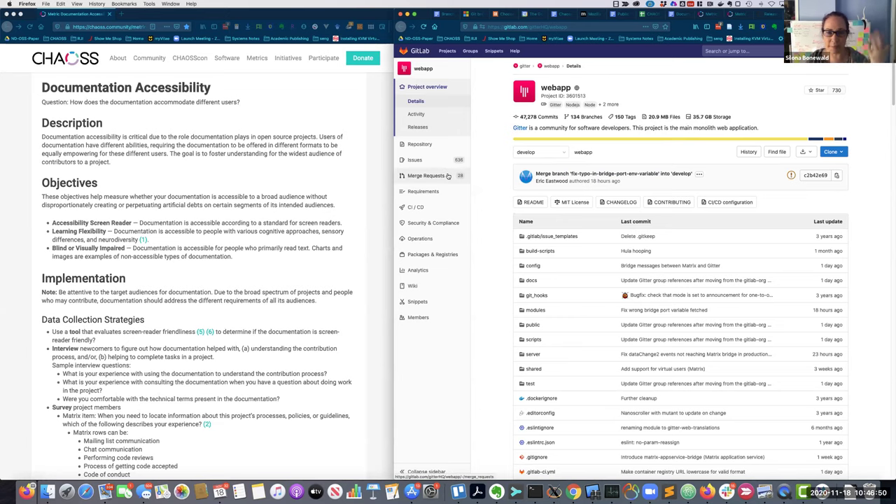
Step: Look over the Gitter webapp project's activity feed, its overview and the sections available for the repository
mouse_move(444, 255)
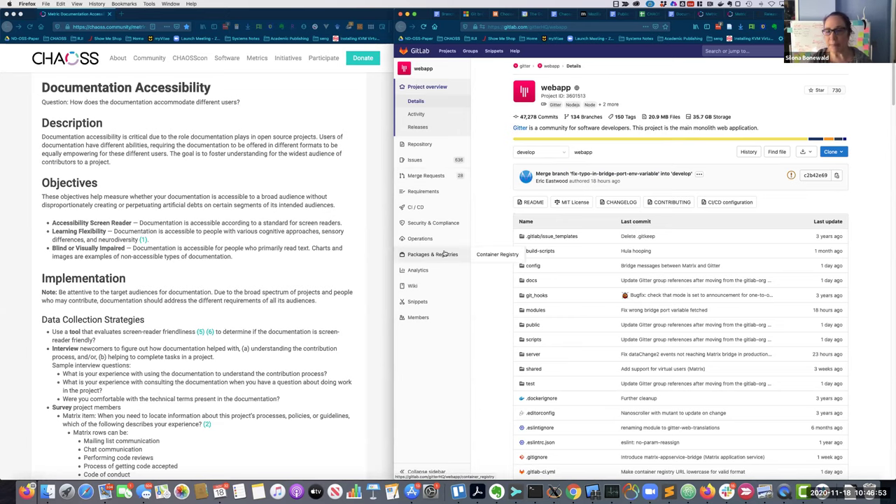
left_click(579, 119)
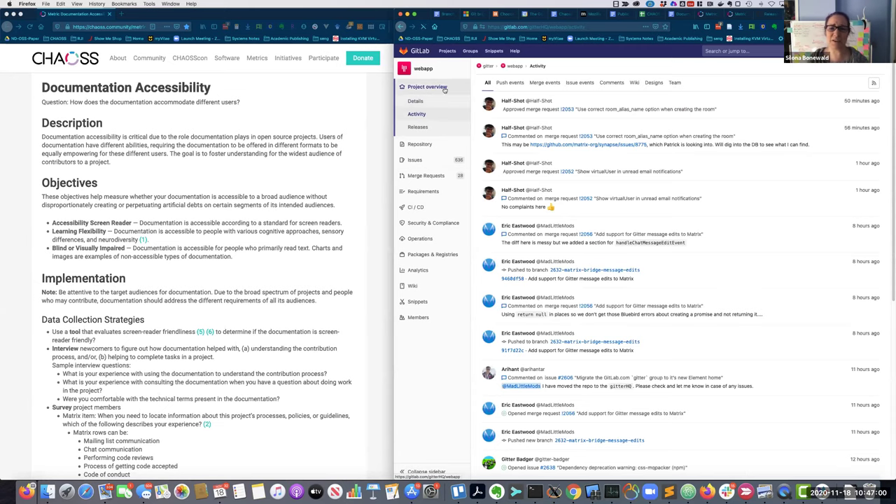
left_click(434, 87)
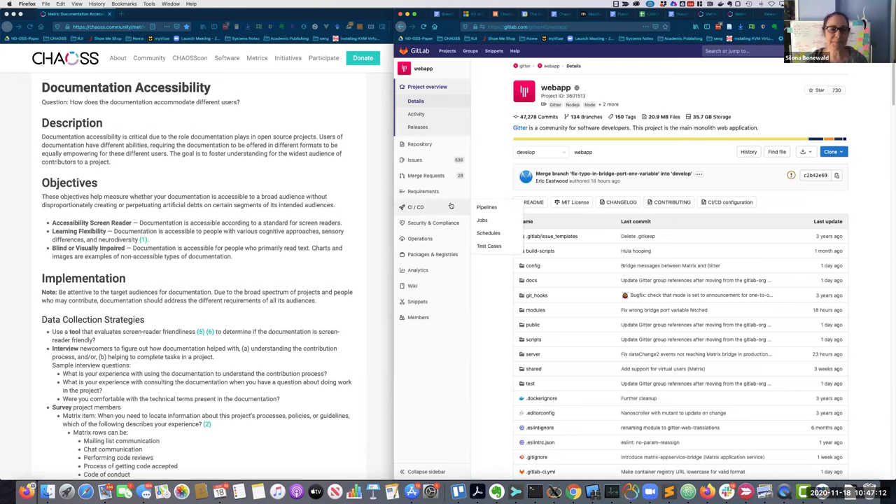
mouse_move(450, 229)
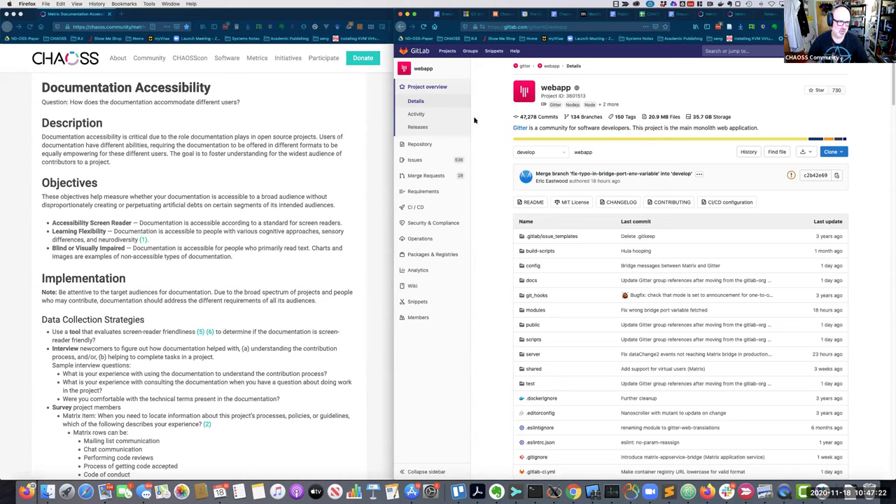
mouse_move(427, 161)
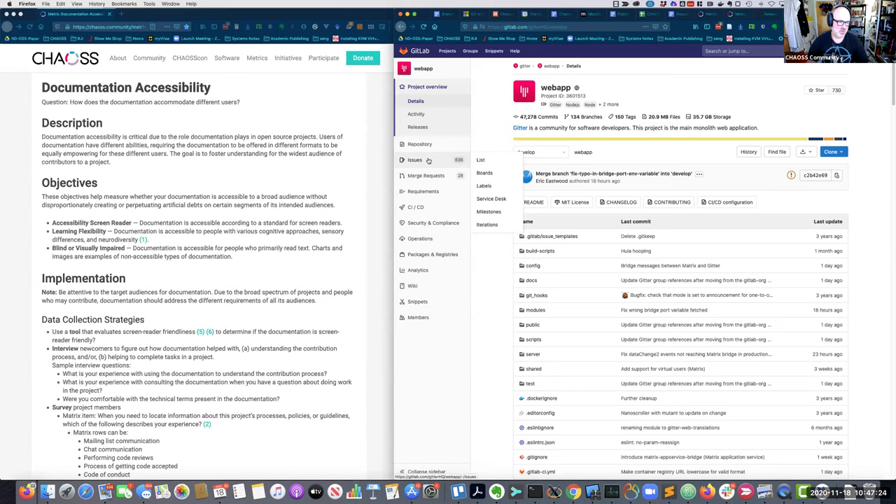
mouse_move(434, 207)
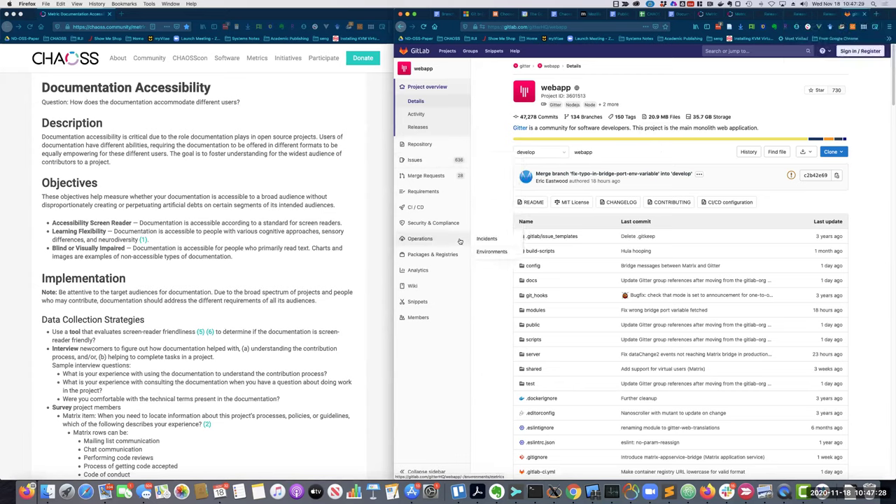
mouse_move(450, 273)
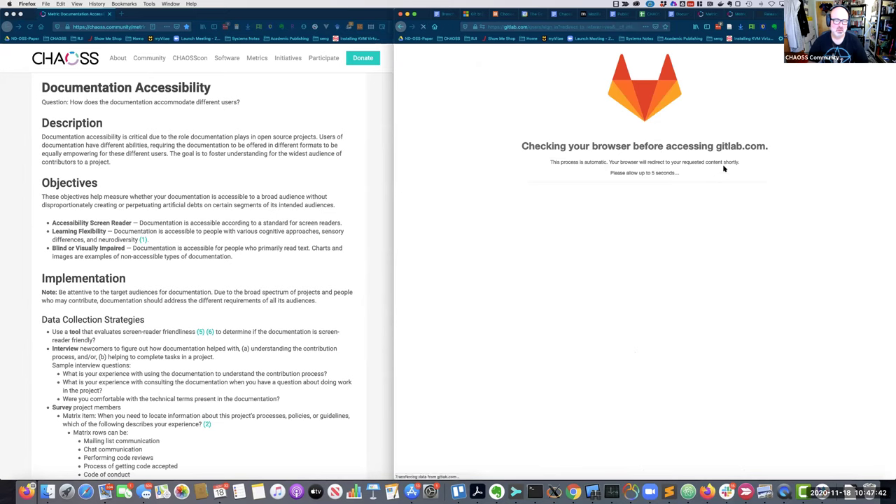
Step: Sign in to GitLab, dismissing the recovery settings notice, and copy the web address of the Gitter webapp project
left_click(725, 193)
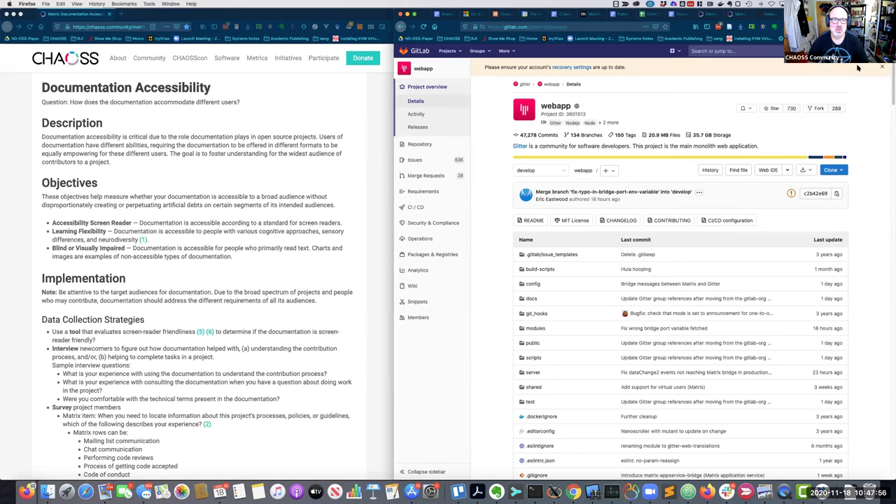
left_click(882, 67)
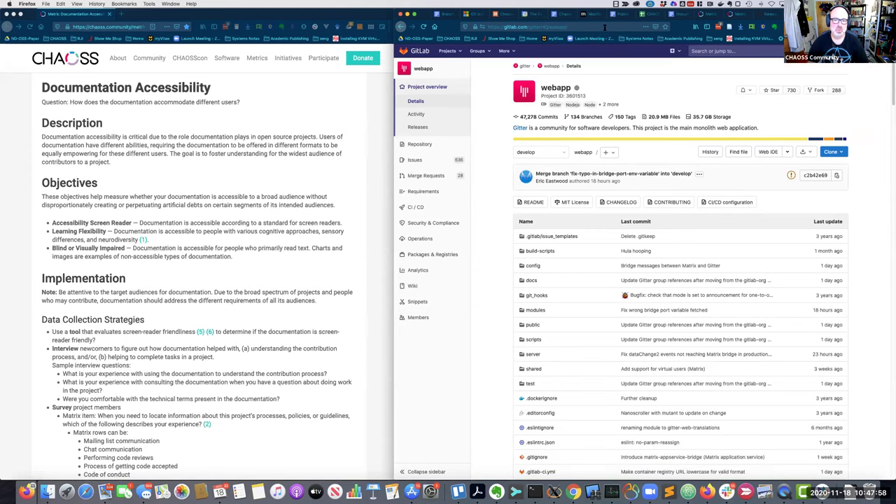
left_click(604, 27)
key("super+c")
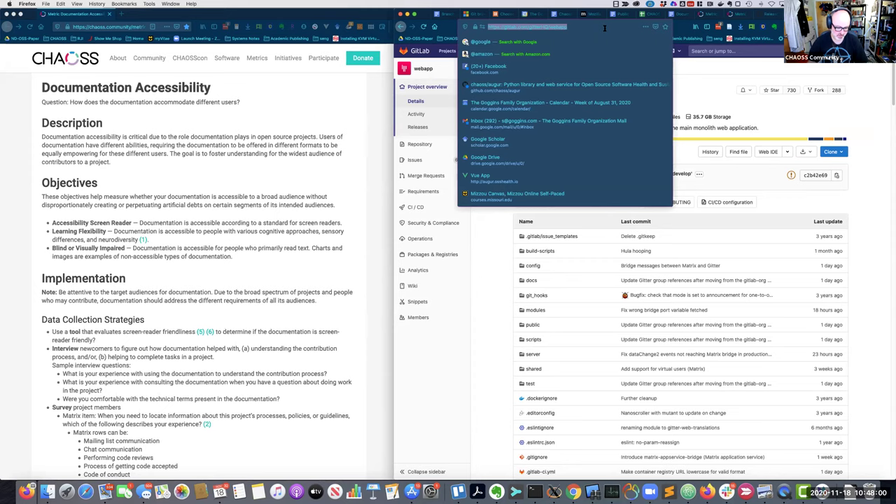
left_click(715, 75)
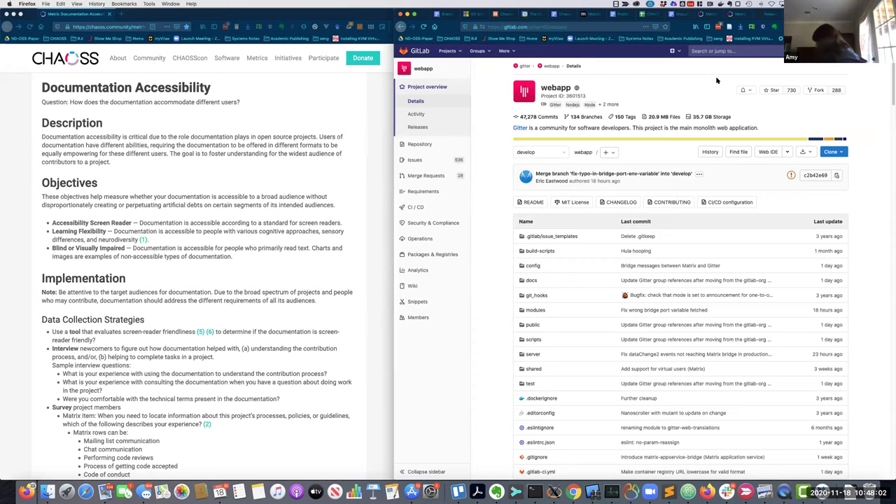
left_click(672, 16)
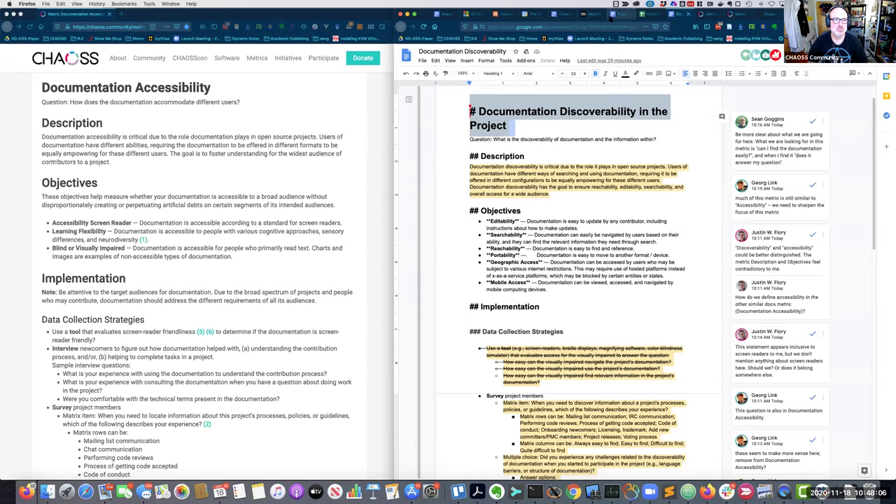
left_click(614, 17)
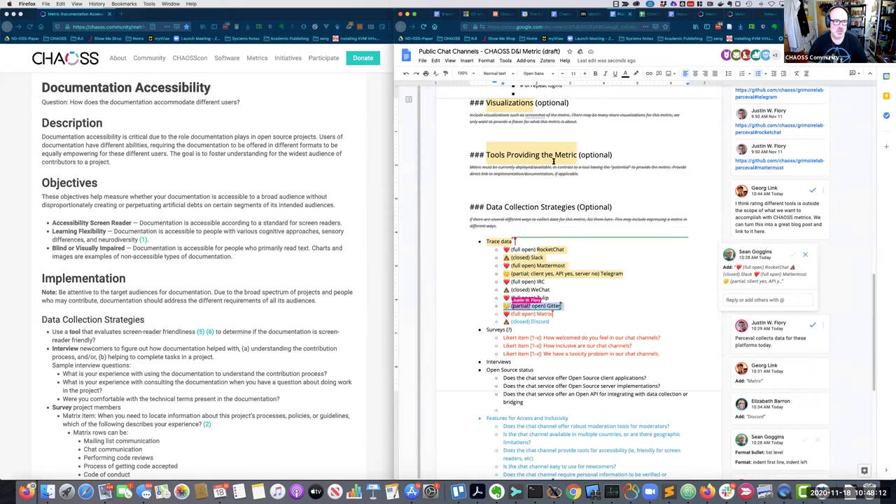
left_click(490, 61)
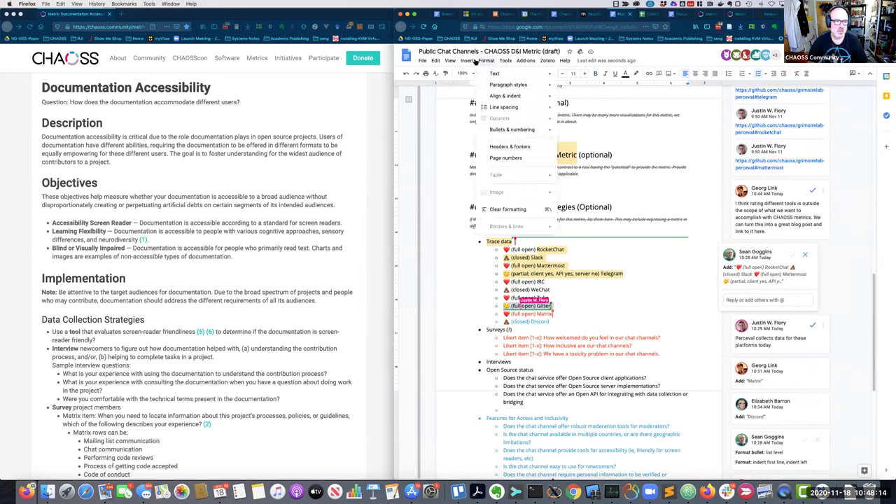
mouse_move(469, 60)
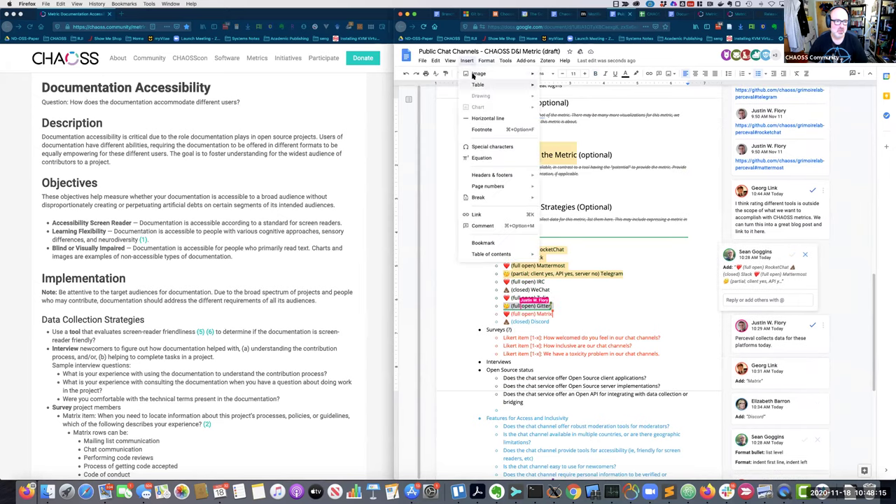
left_click(483, 225)
key("super+v")
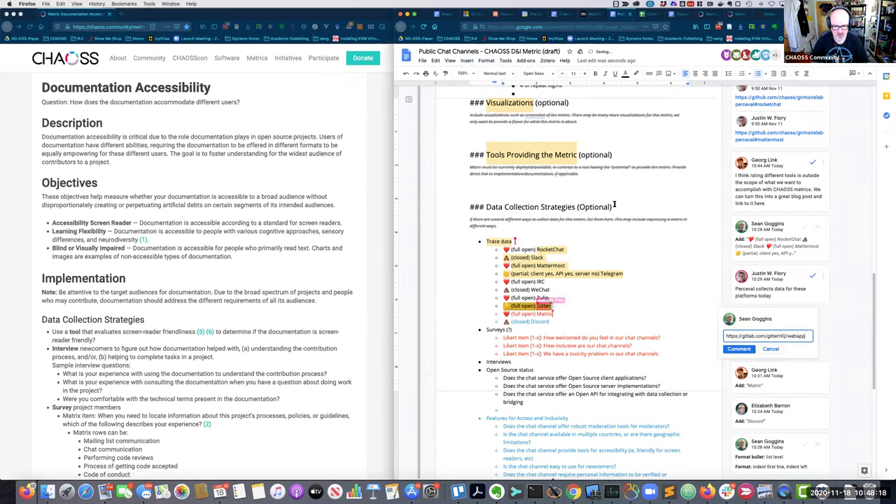
left_click(738, 348)
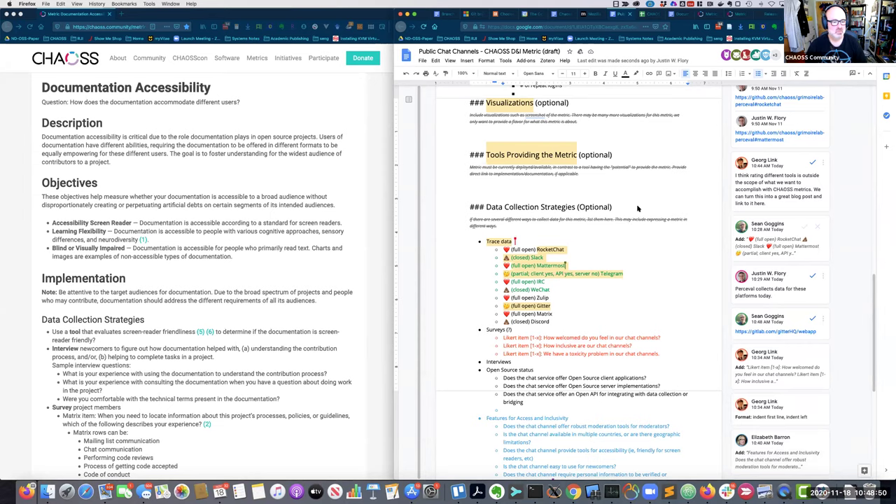
Step: Reply with a thumbs-up emoji to the suggestion adding "Love or hate chat? 4 best practices for remote teams" under References
scroll(637, 208, "down", 4)
scroll(639, 208, "down", 2)
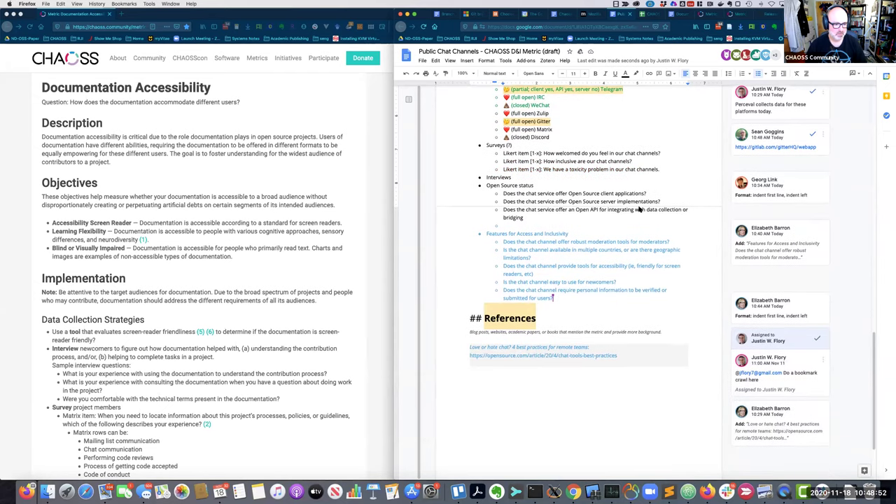
scroll(638, 208, "down", 2)
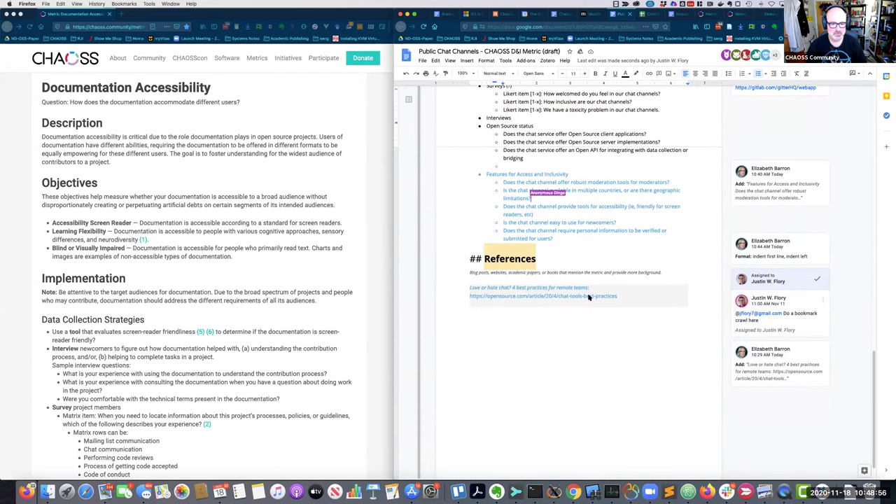
left_click(589, 297)
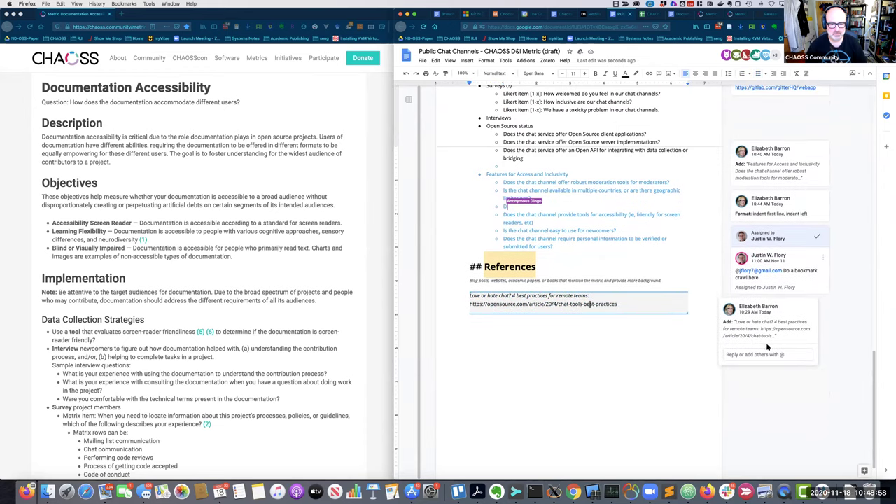
left_click(638, 302)
right_click(632, 303)
left_click(622, 305)
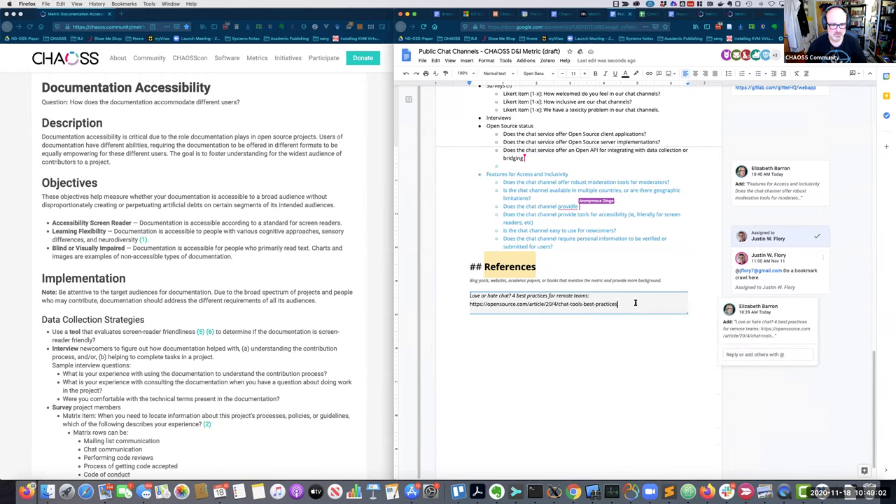
left_click(768, 355)
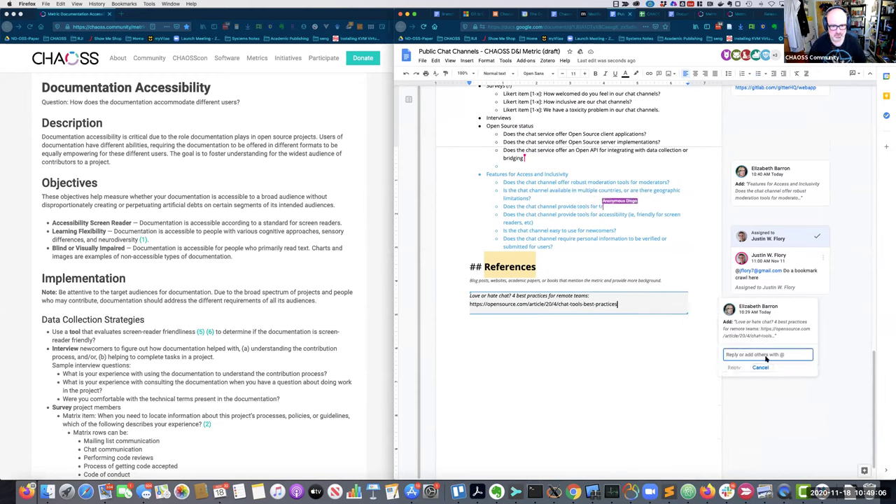
key("ctrl+super+space")
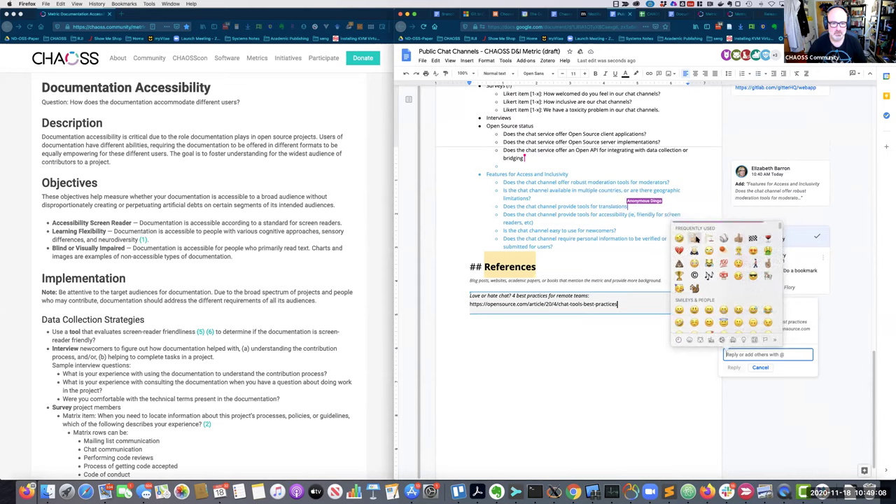
left_click(738, 239)
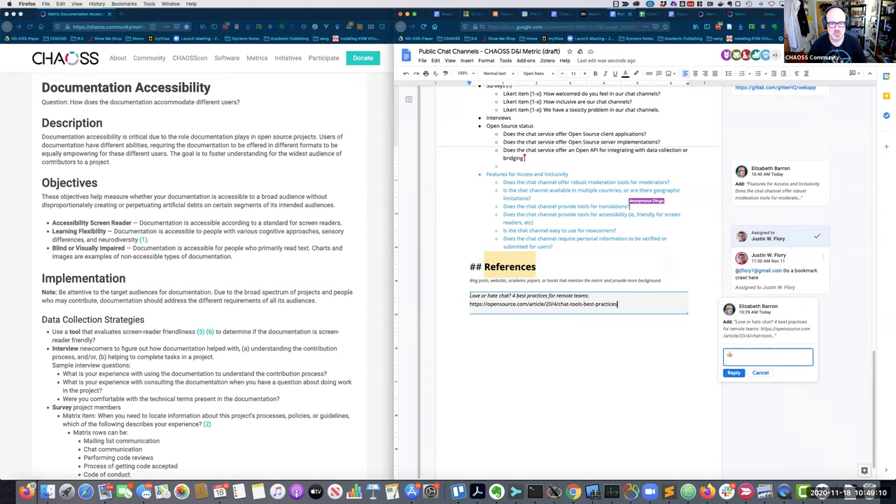
left_click(734, 373)
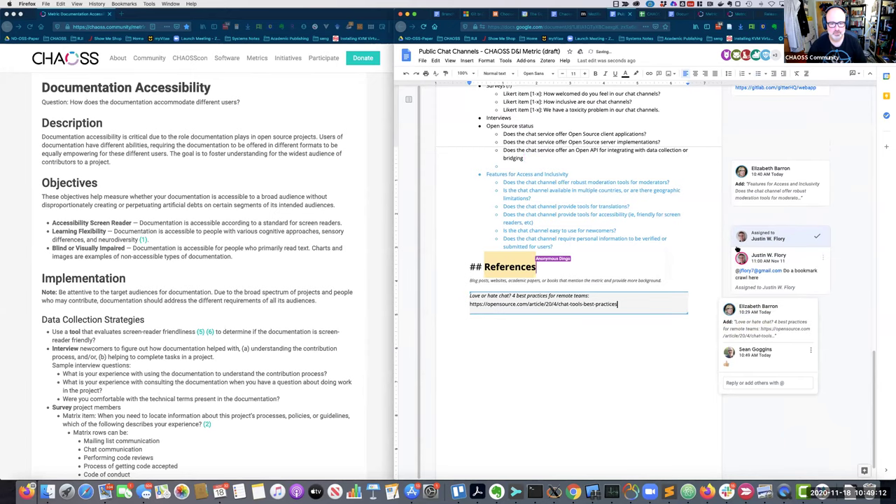
Step: Look back through the draft up to its Filters section, and return to the Communication Channels metric follow-up in the working group's meeting notes
scroll(726, 210, "up", 2)
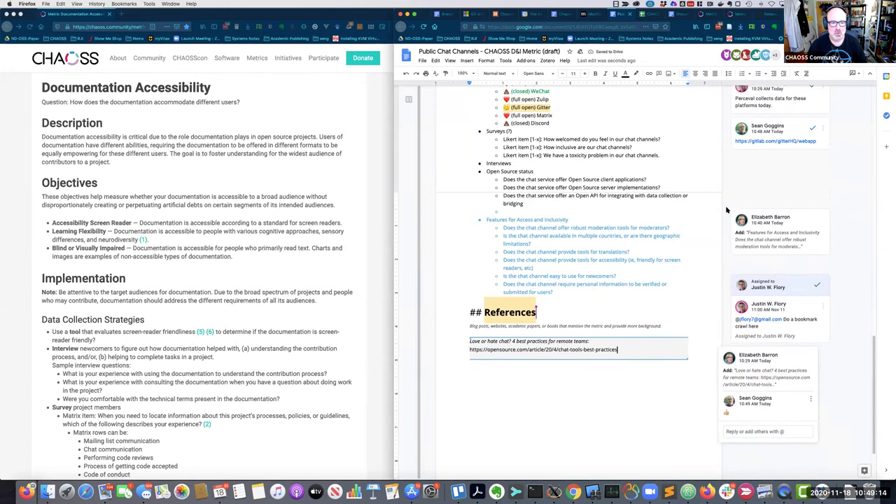
scroll(727, 210, "up", 5)
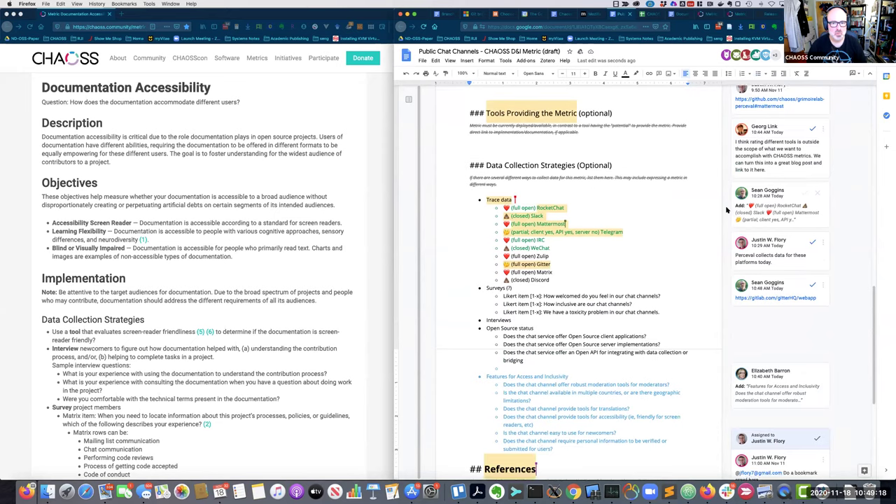
scroll(727, 210, "up", 2)
scroll(726, 210, "up", 2)
scroll(726, 210, "up", 2)
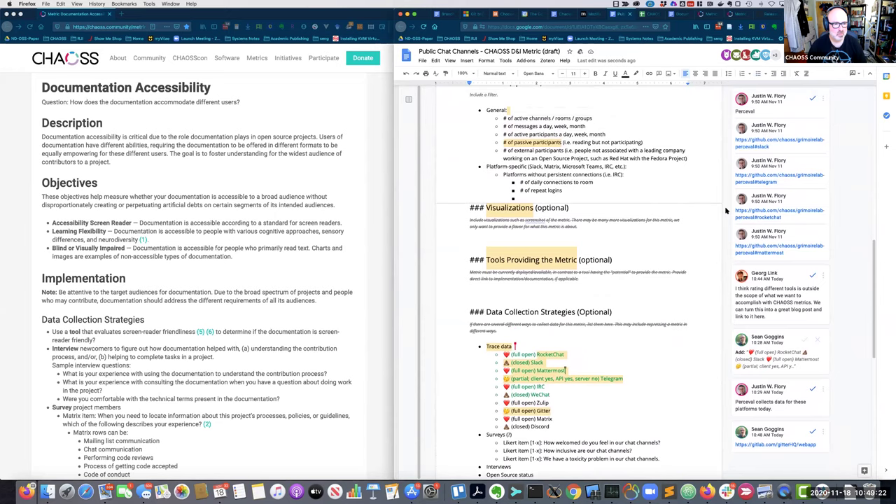
scroll(727, 210, "up", 3)
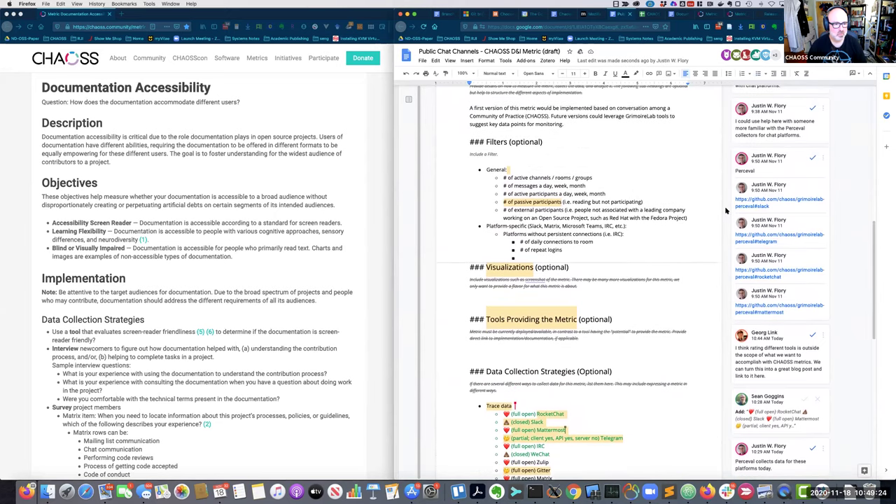
scroll(705, 213, "up", 1)
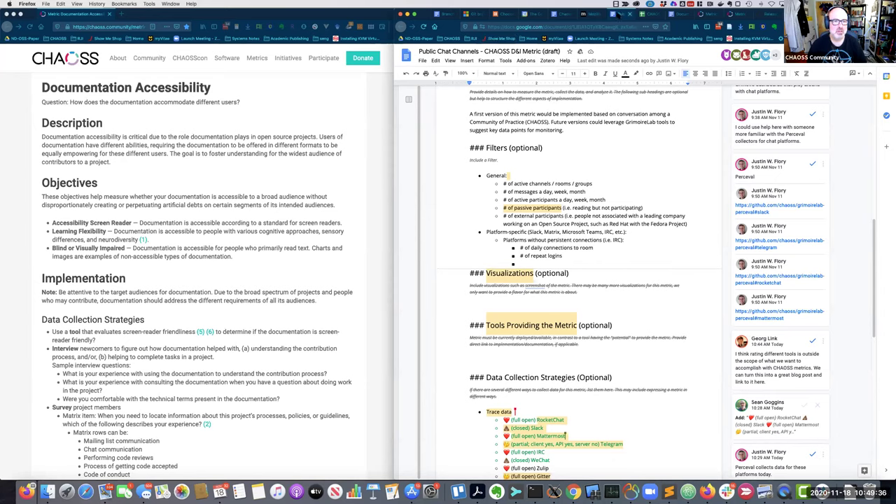
left_click(566, 14)
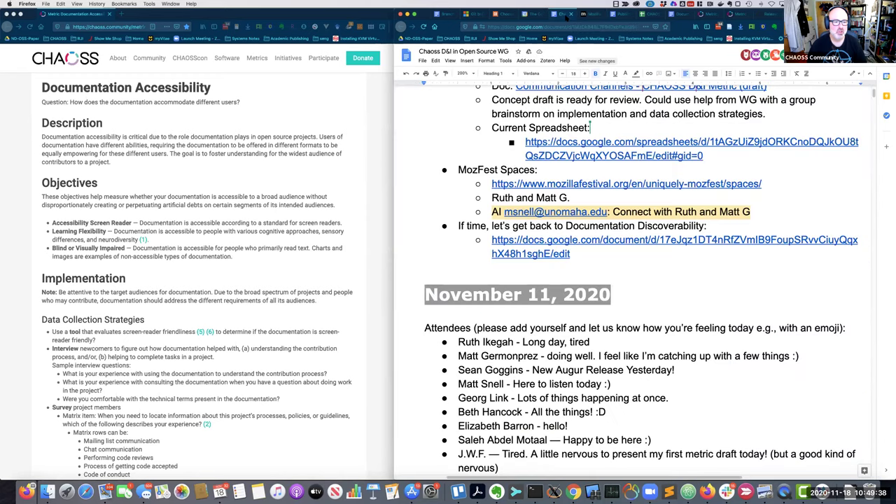
scroll(615, 205, "up", 3)
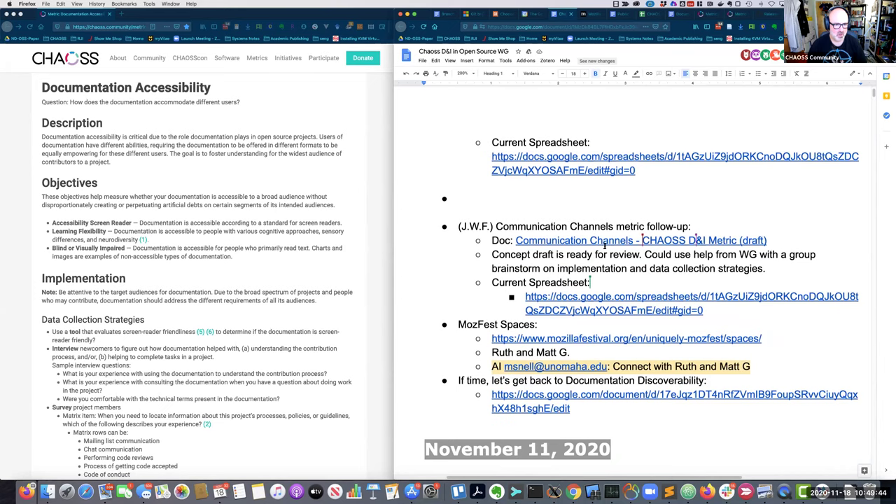
Step: Add an empty second-level bullet below the current spreadsheet link in the Communication Channels metric follow-up of the meeting notes
scroll(598, 280, "up", 5)
scroll(605, 249, "up", 2)
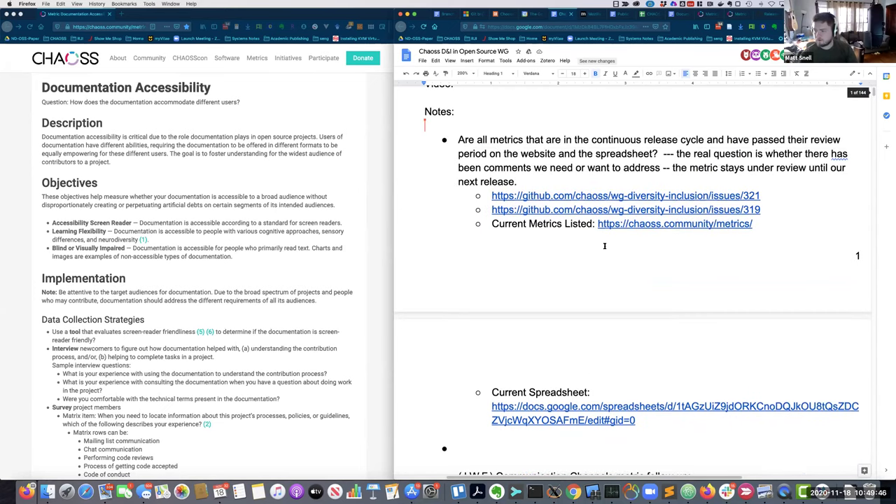
scroll(606, 252, "down", 4)
scroll(606, 254, "down", 2)
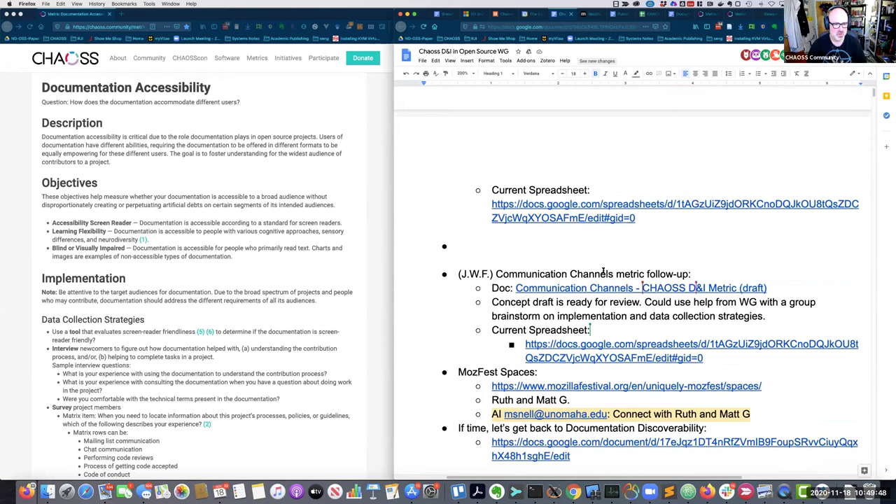
triple_click(603, 273)
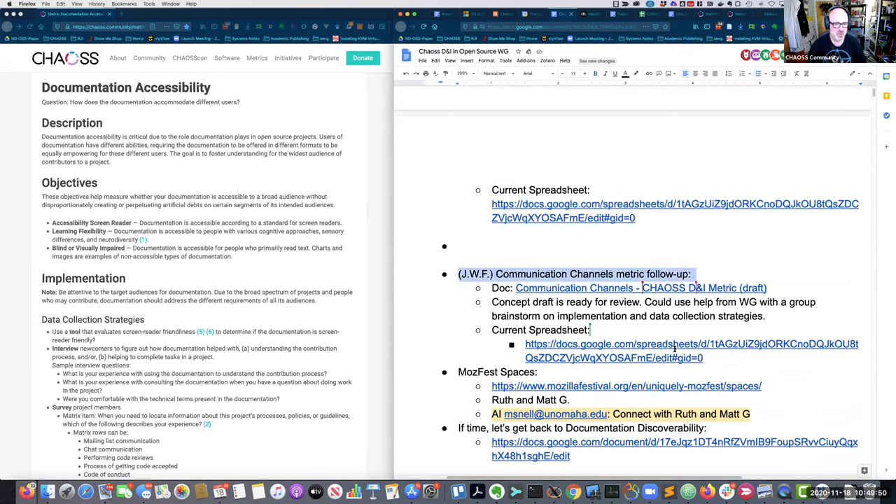
left_click(738, 362)
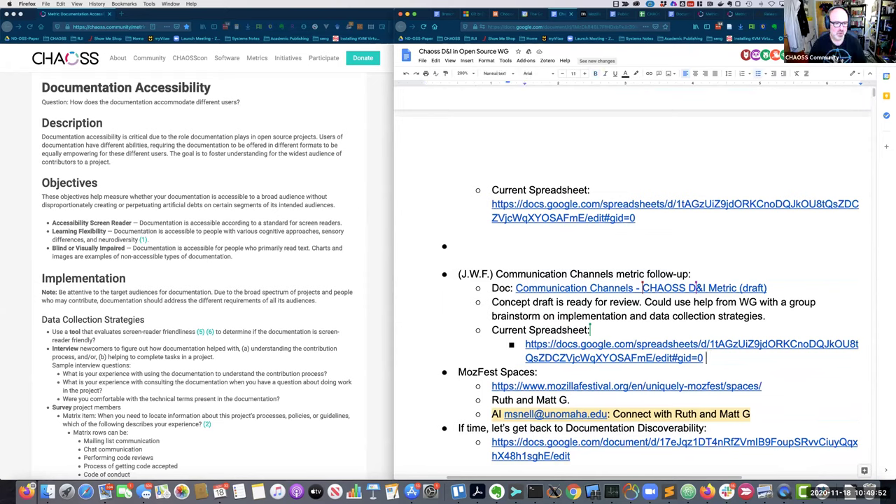
key("Return")
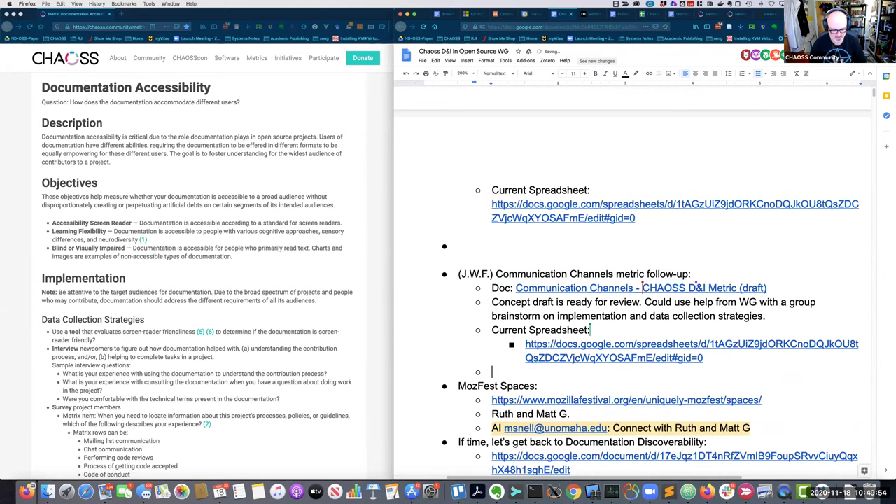
key("shift+Tab")
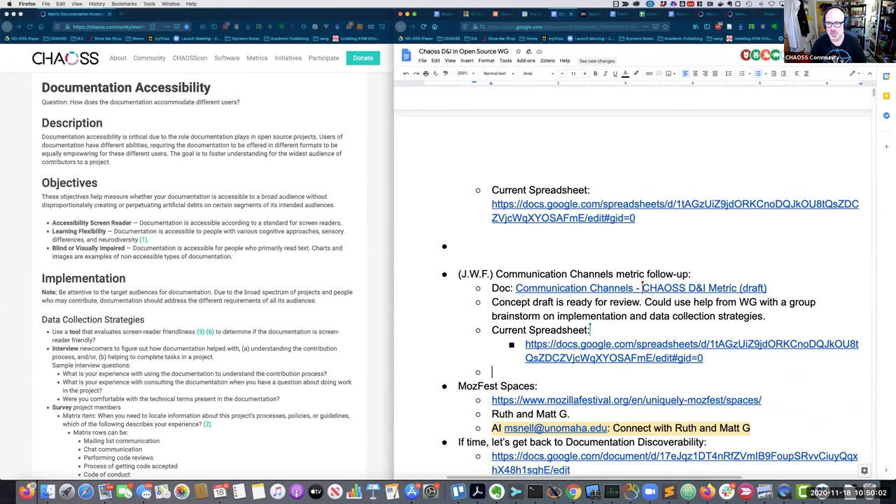
Step: Check back on the Public Chat Channels draft and enter "Significant edits during meetings." in the new bullet of the meeting notes
key("Return")
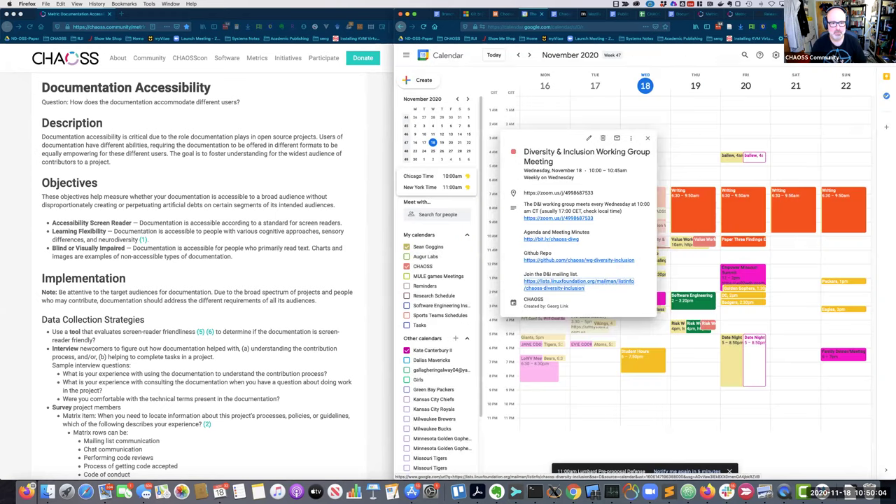
left_click(619, 15)
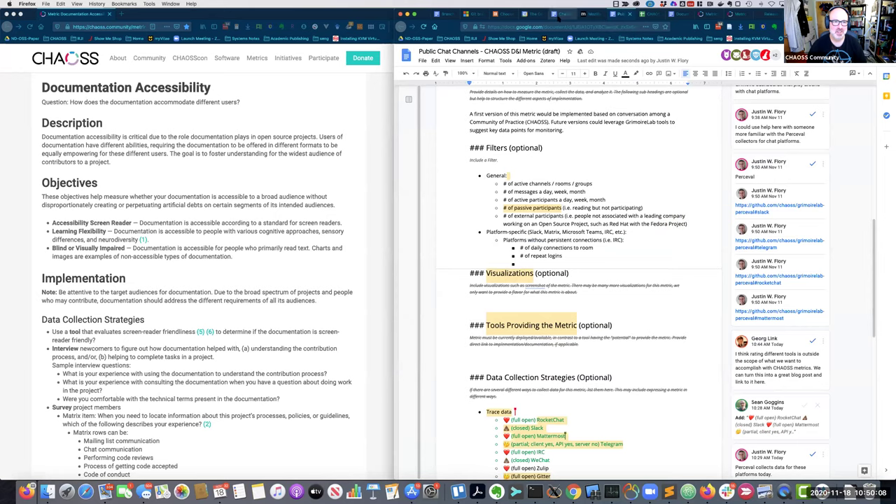
left_click(560, 15)
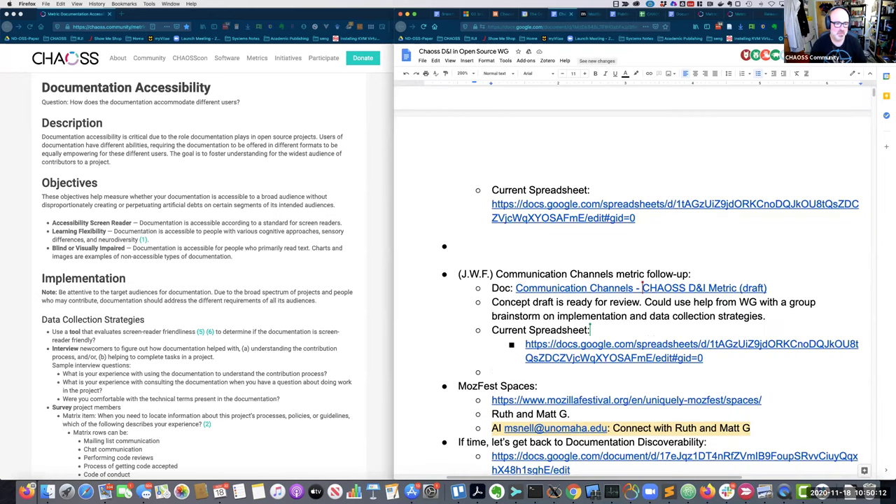
type("Significant e")
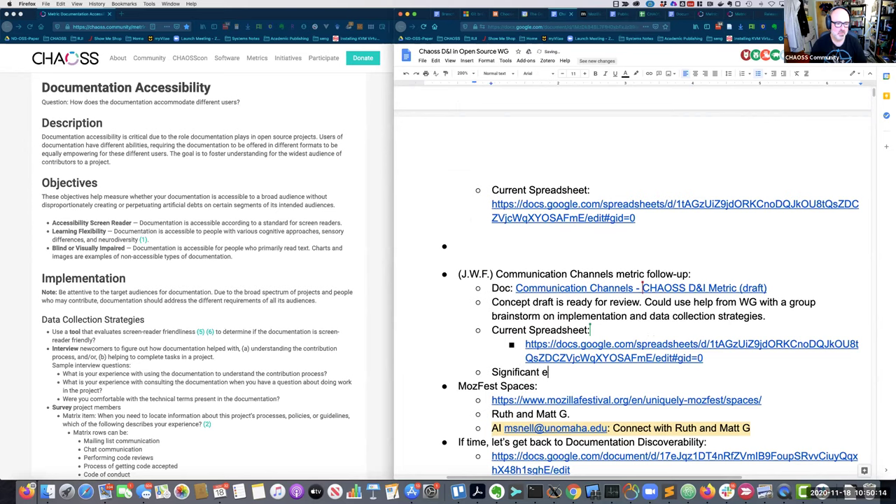
type("dits during meetings.")
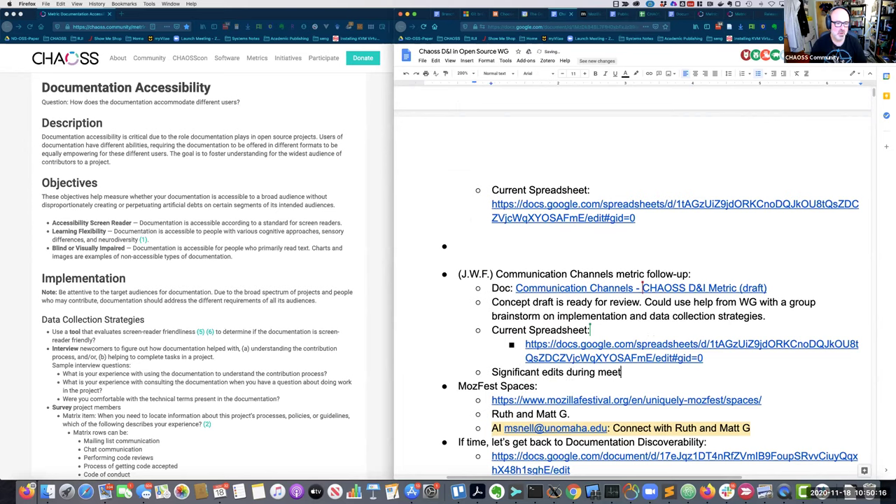